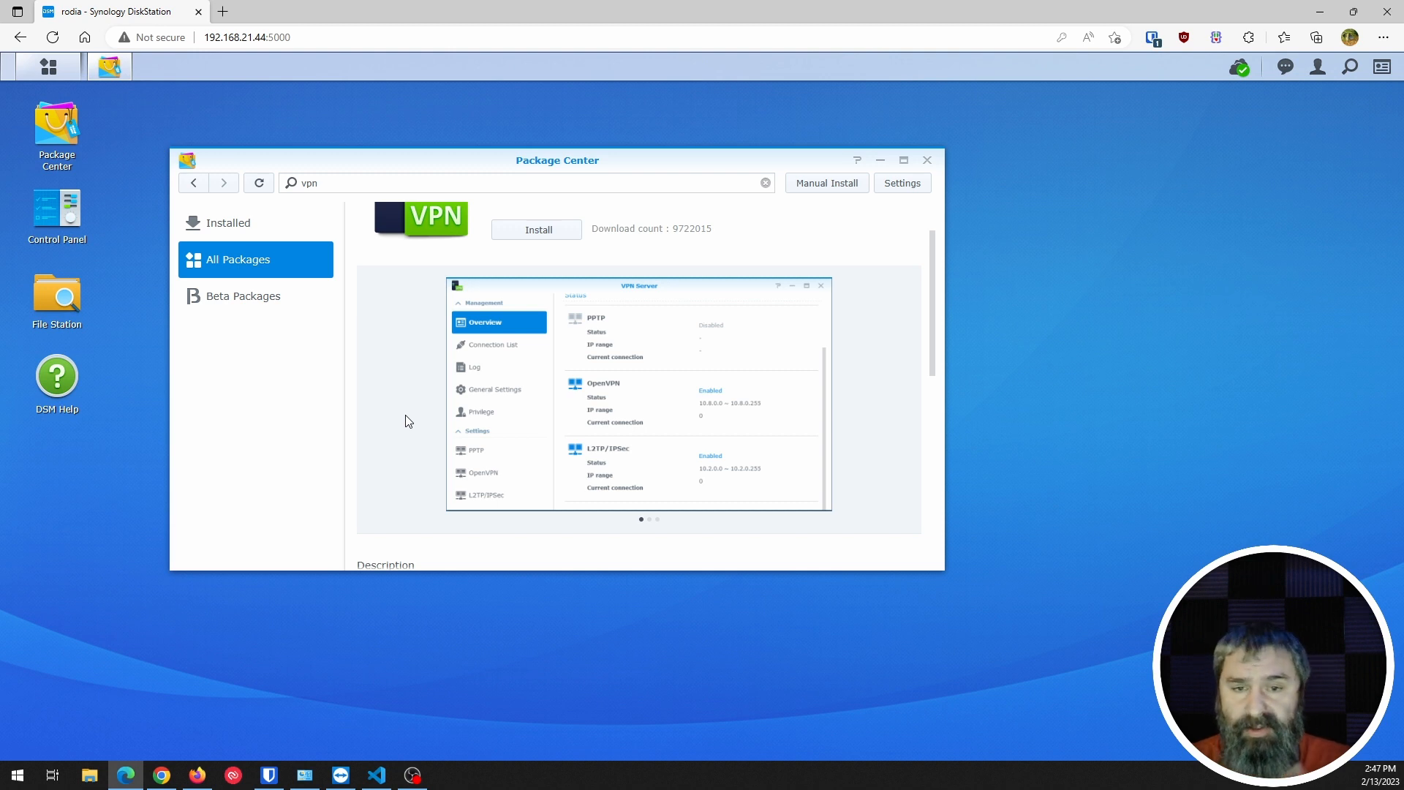
# Install the VPN Server package, open it, and maximize its window.
pyautogui.click(548, 230)
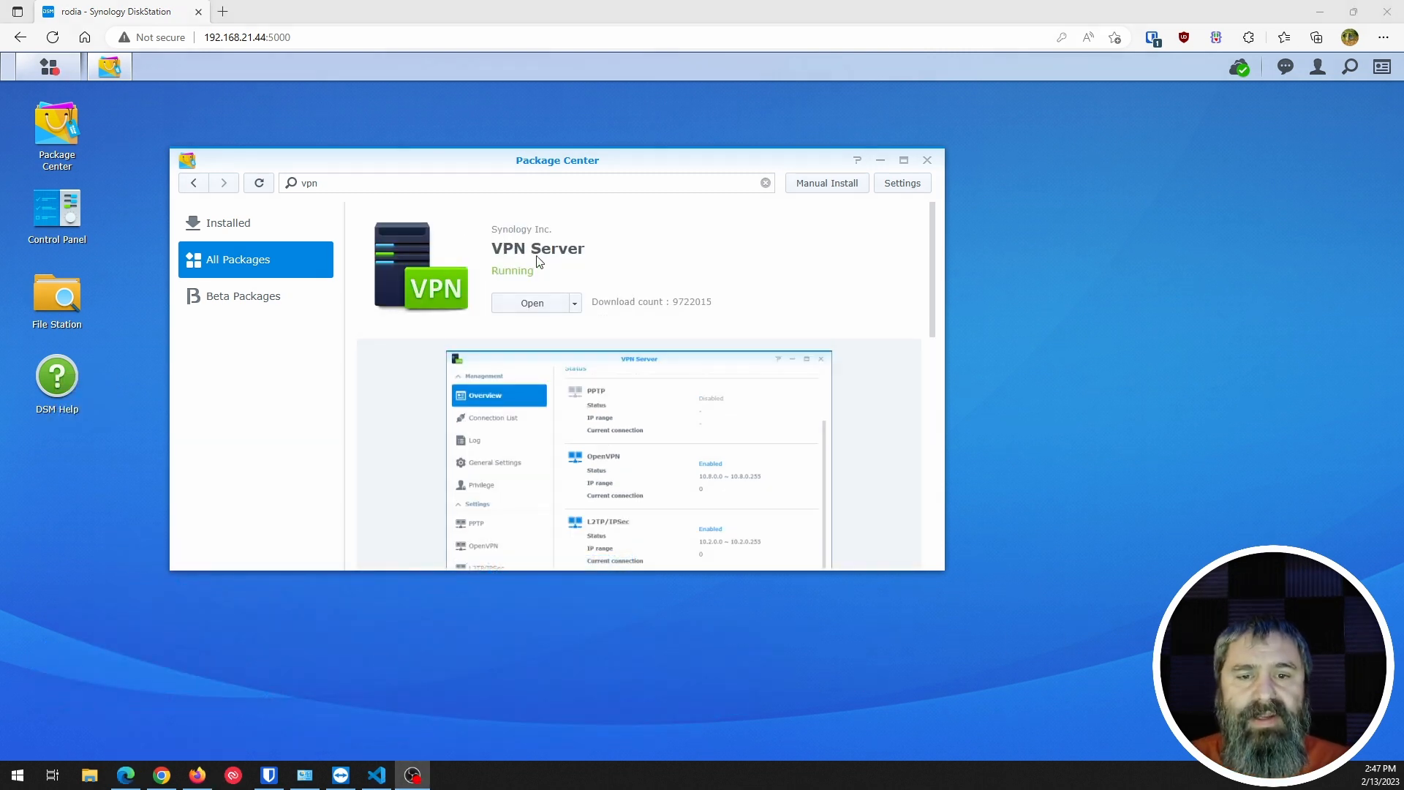
pyautogui.click(532, 303)
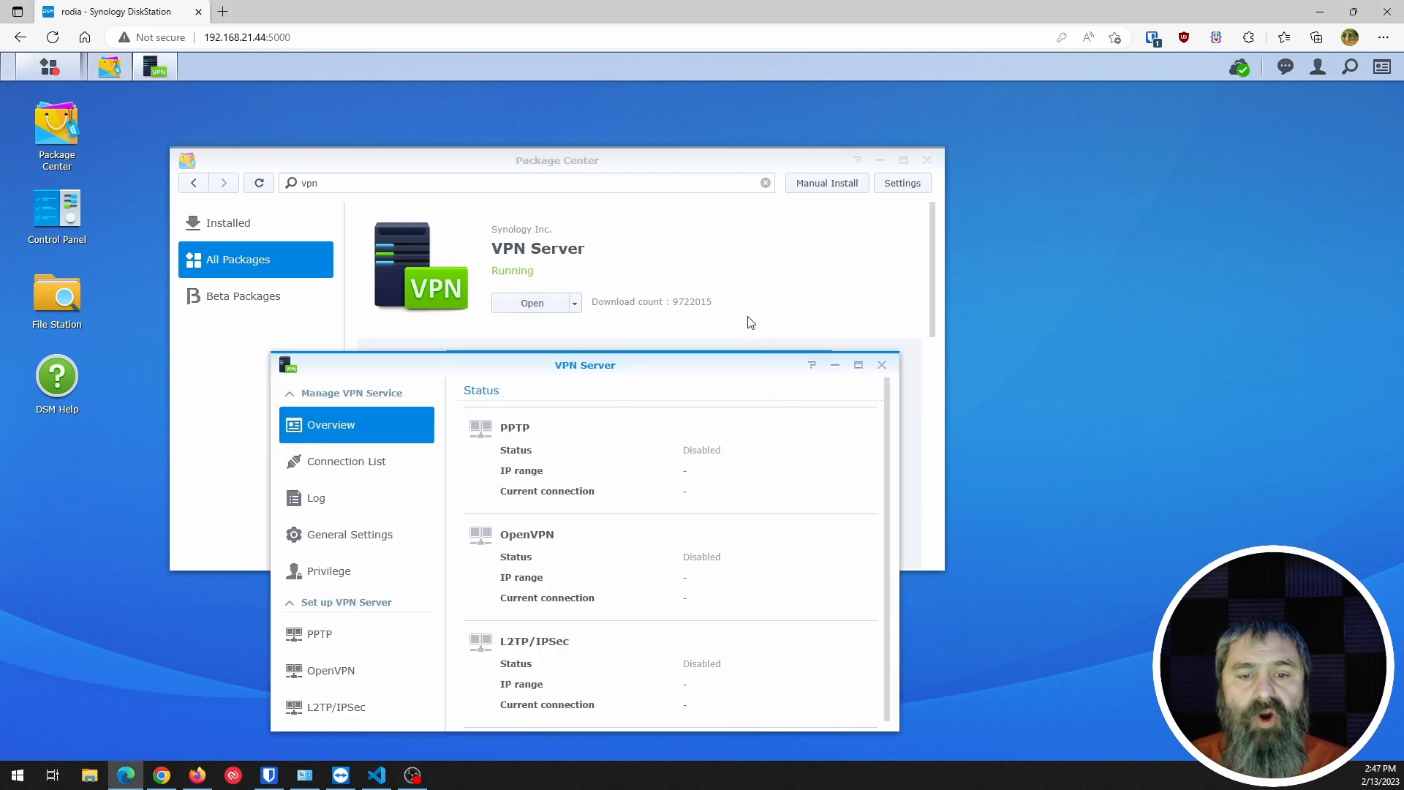
pyautogui.click(860, 367)
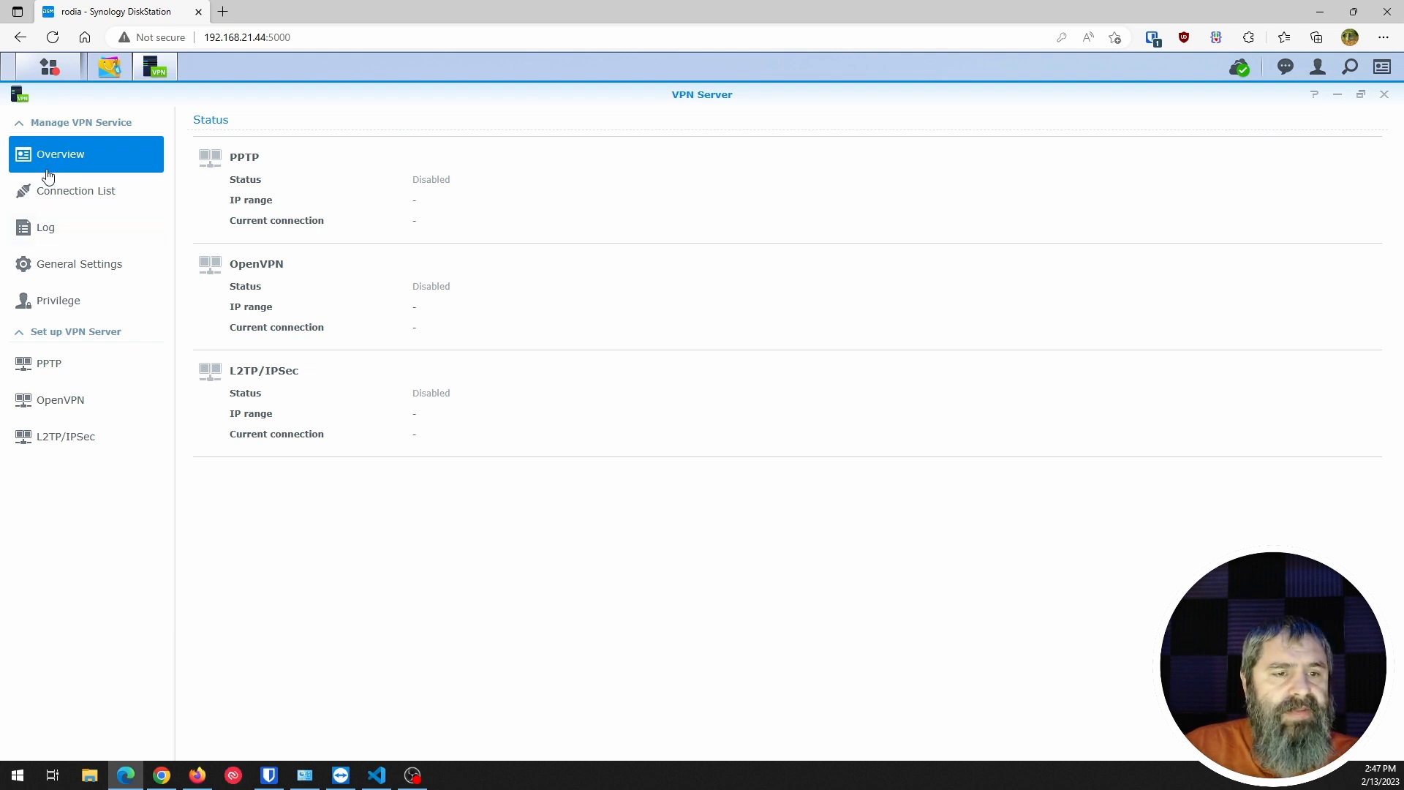
# Open the OpenVPN setup and enable the OpenVPN server, keeping the dynamic IP address 10.8.0.1.
pyautogui.click(62, 403)
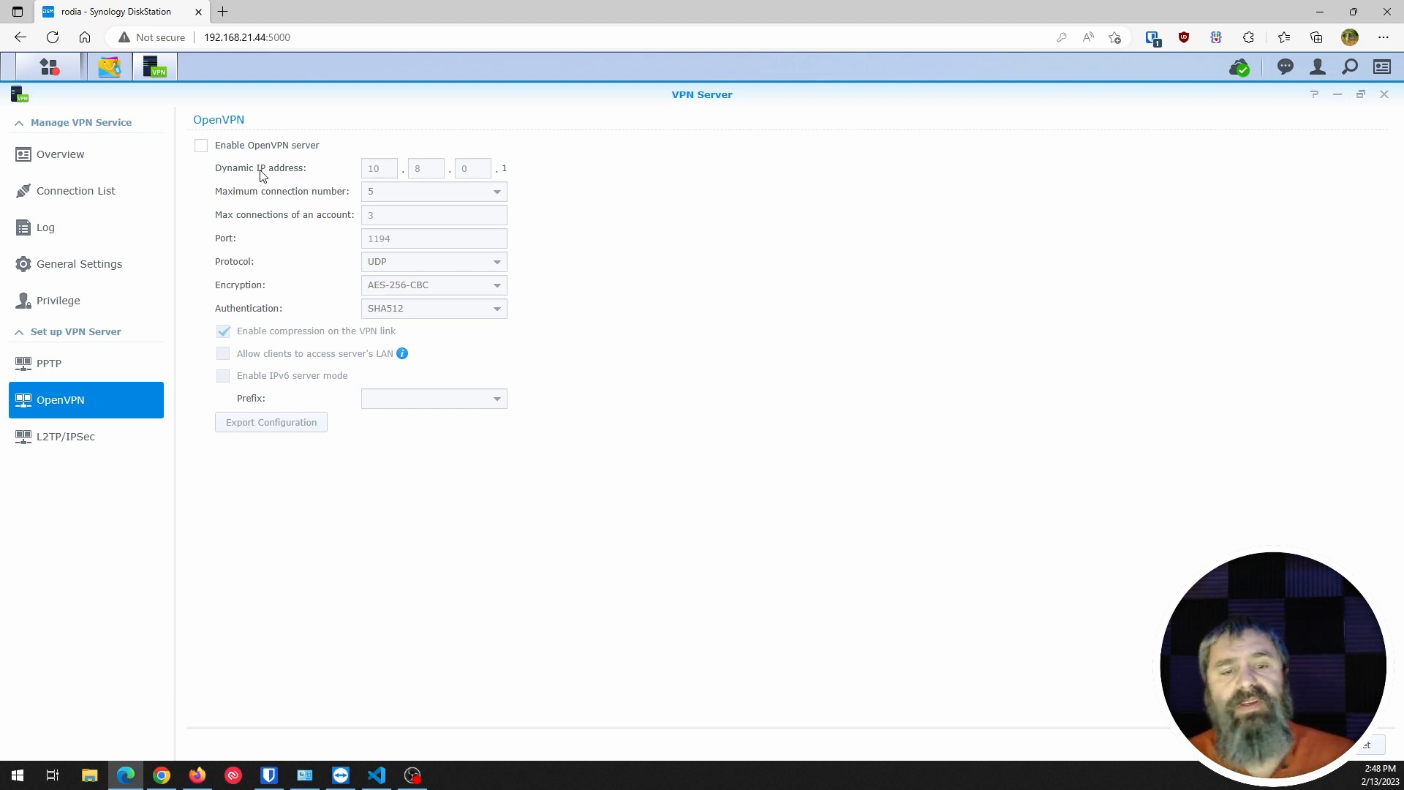
pyautogui.click(202, 146)
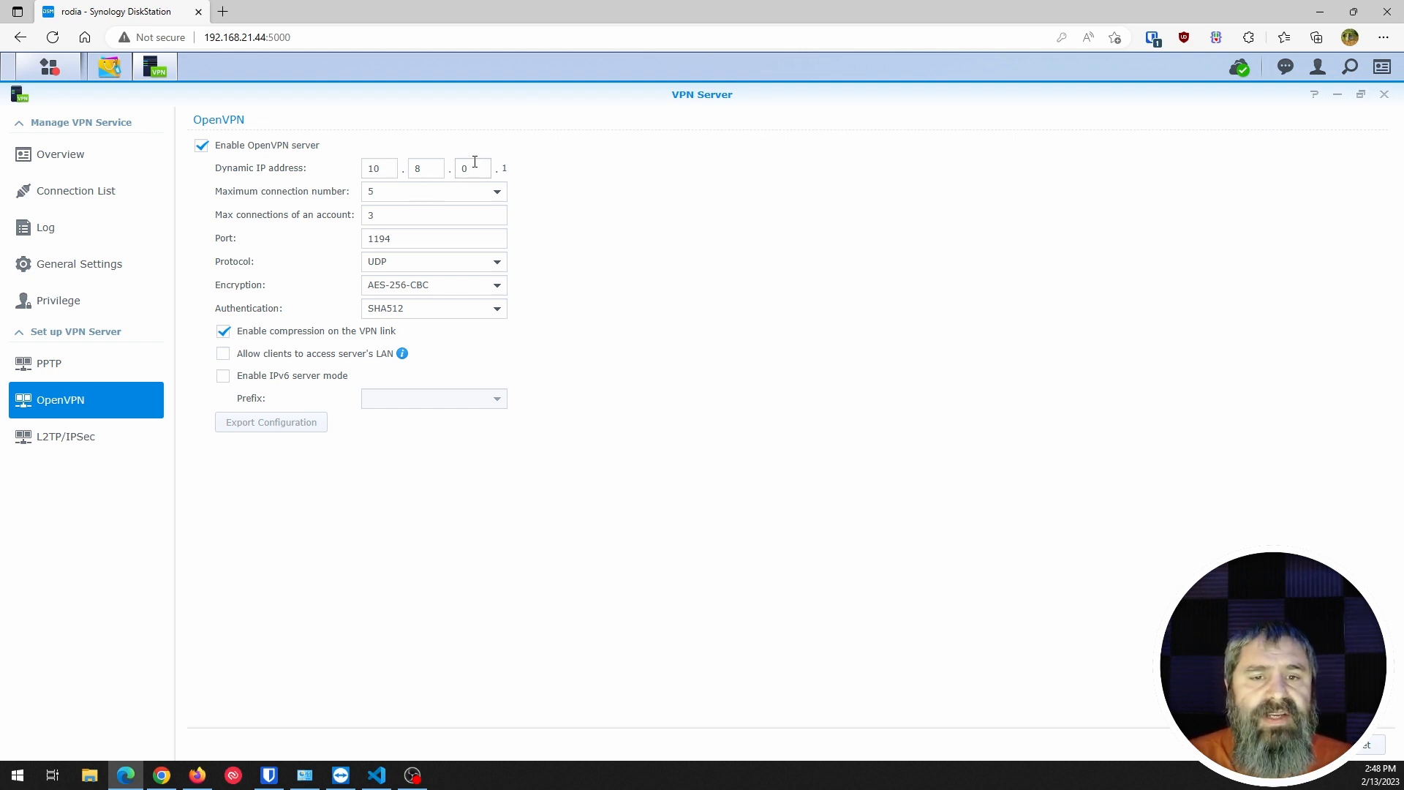
pyautogui.click(395, 169)
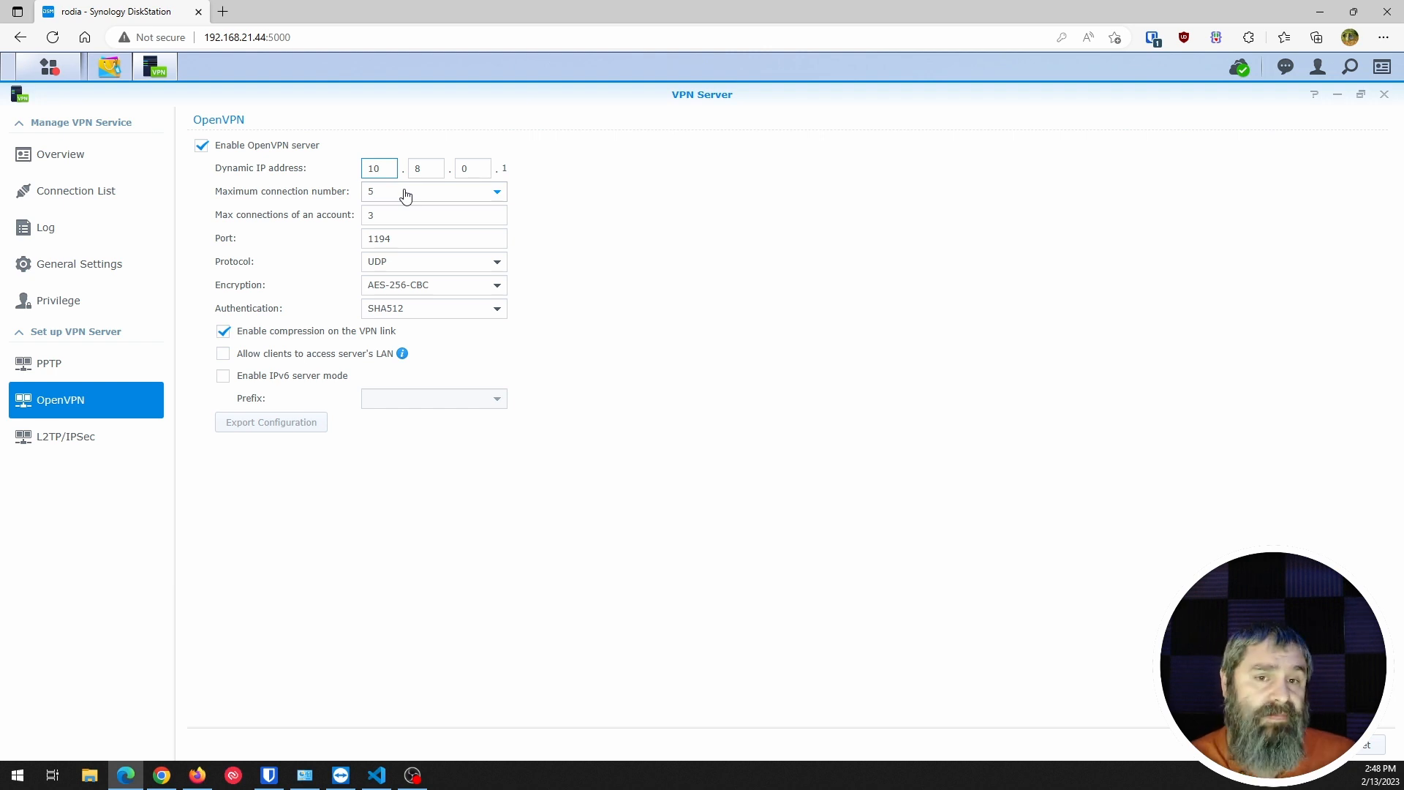
pyautogui.click(478, 171)
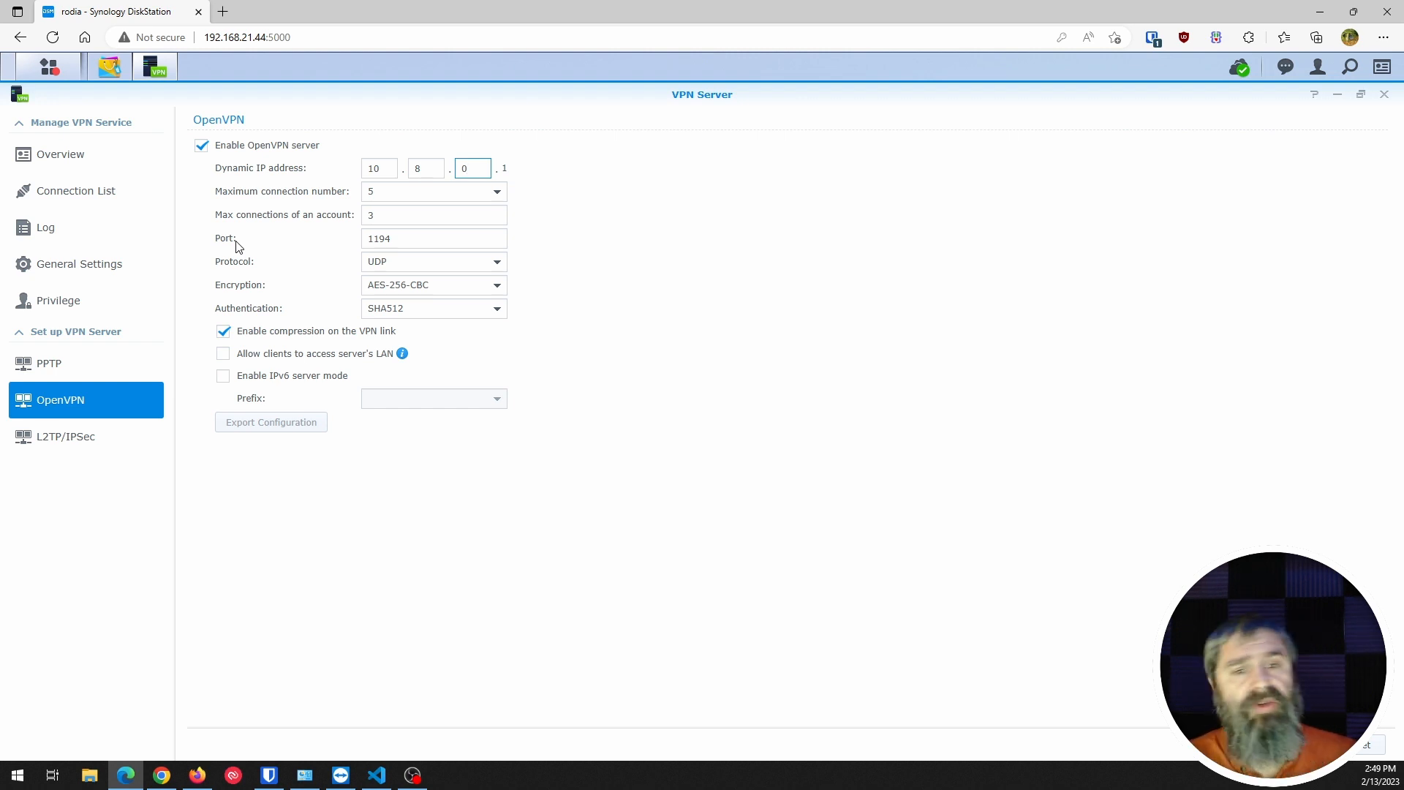
# Review the available protocol and encryption choices for OpenVPN, keeping UDP and AES-256-CBC.
pyautogui.click(402, 265)
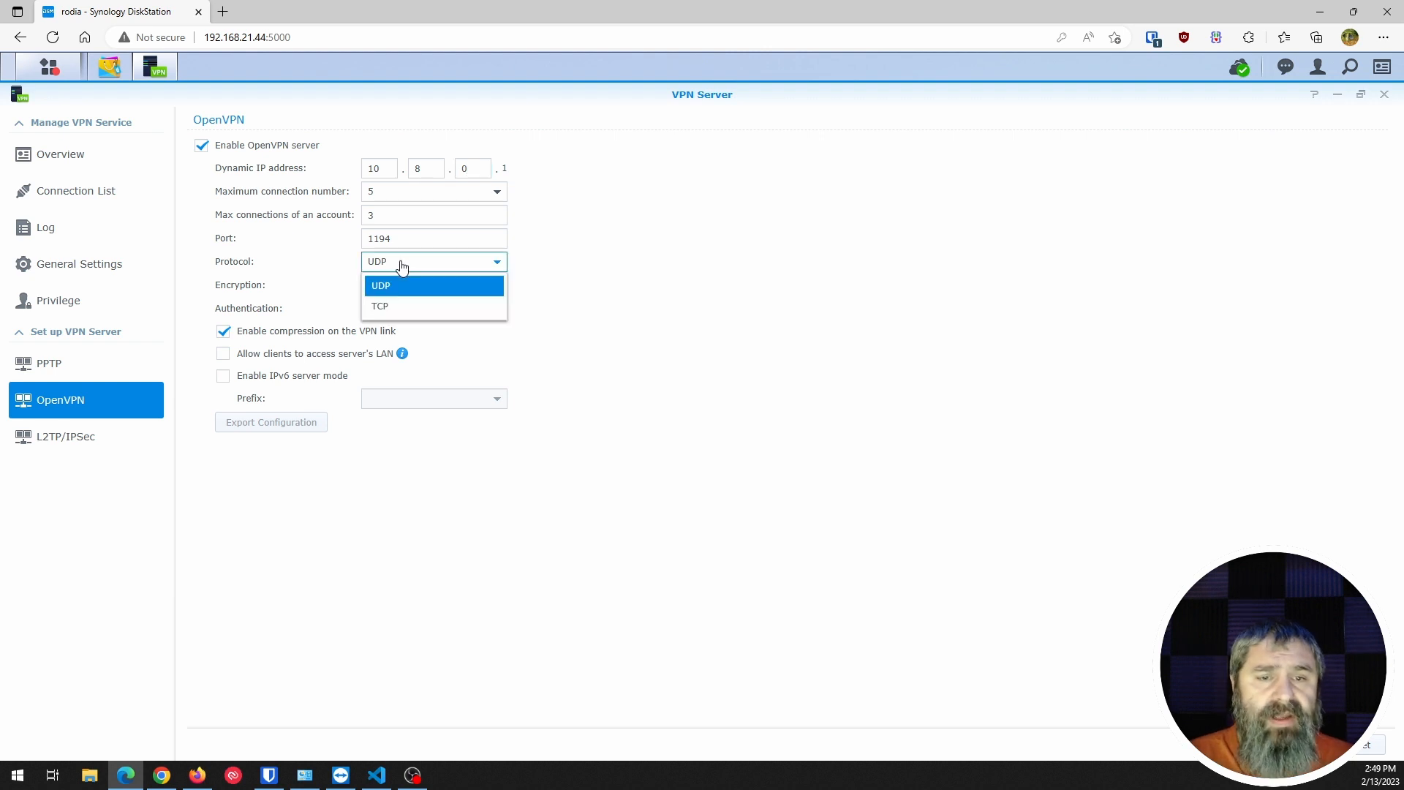
pyautogui.click(401, 265)
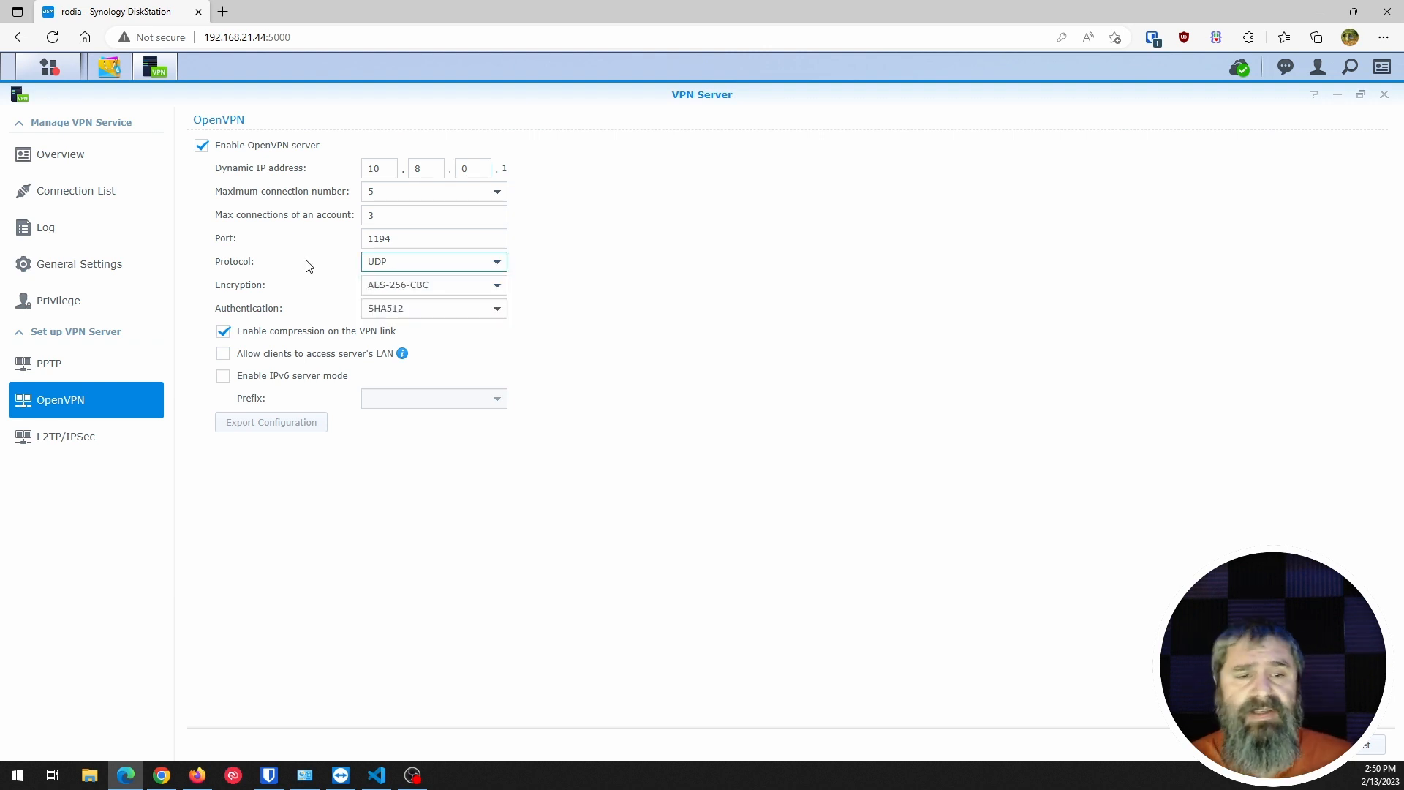
pyautogui.click(428, 289)
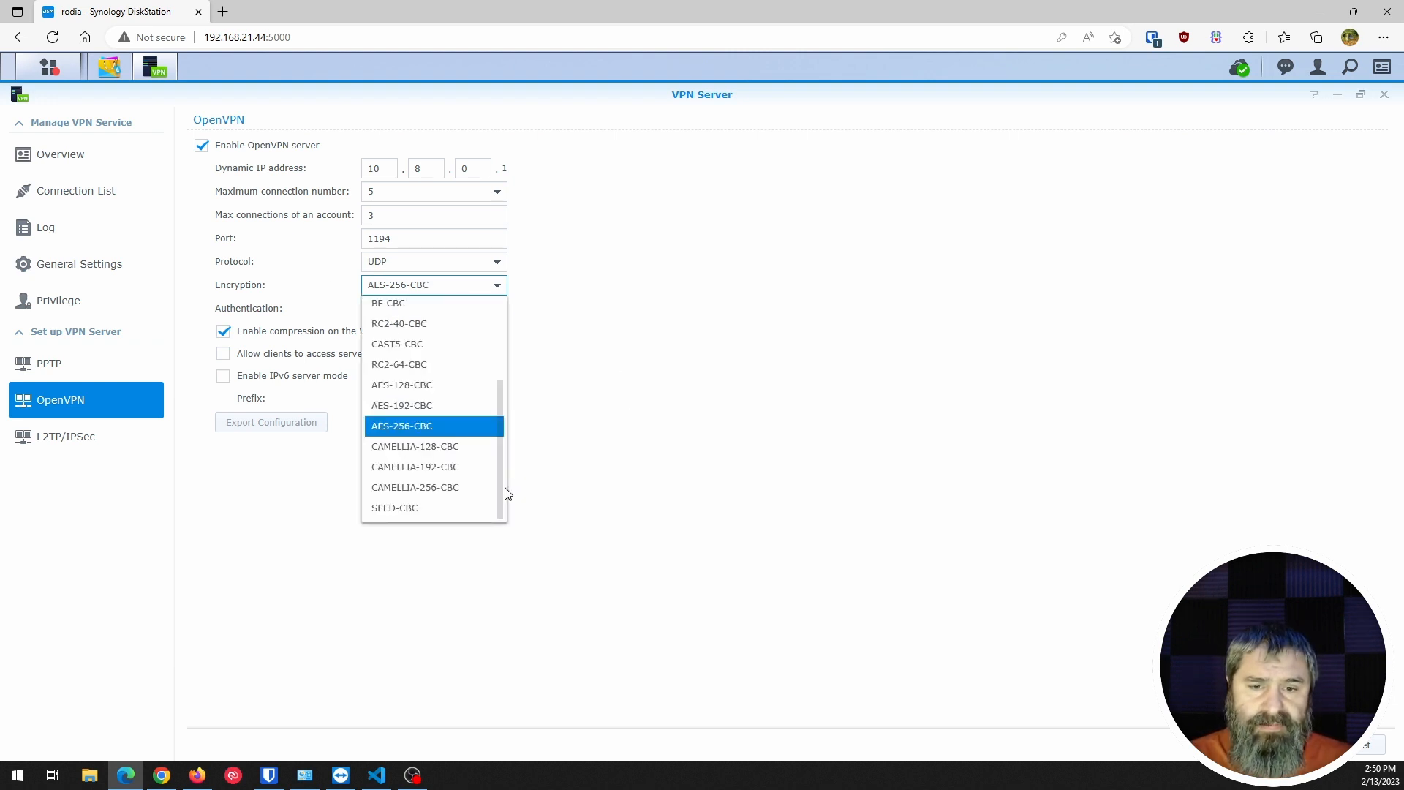
pyautogui.moveTo(499, 494); pyautogui.dragTo(502, 549)
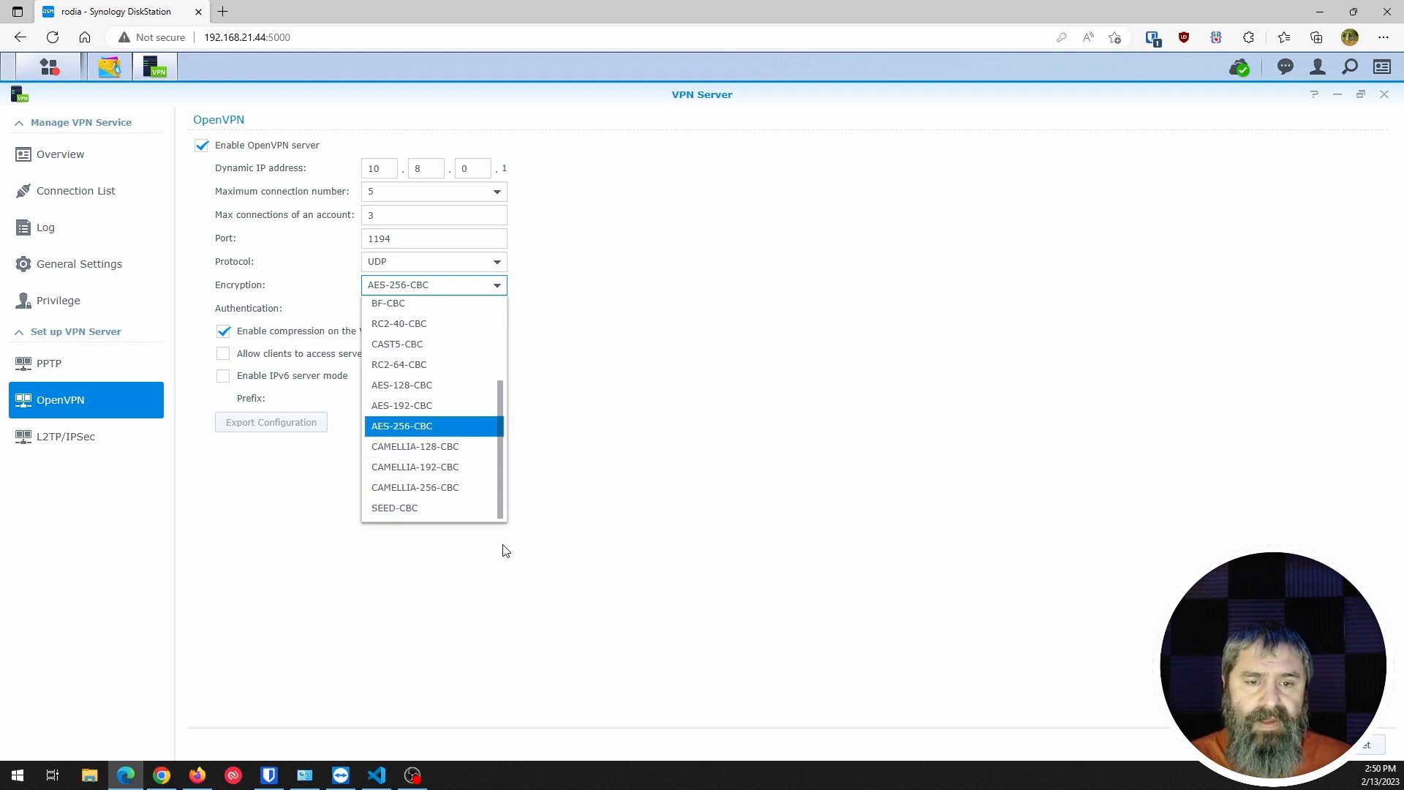
pyautogui.click(631, 330)
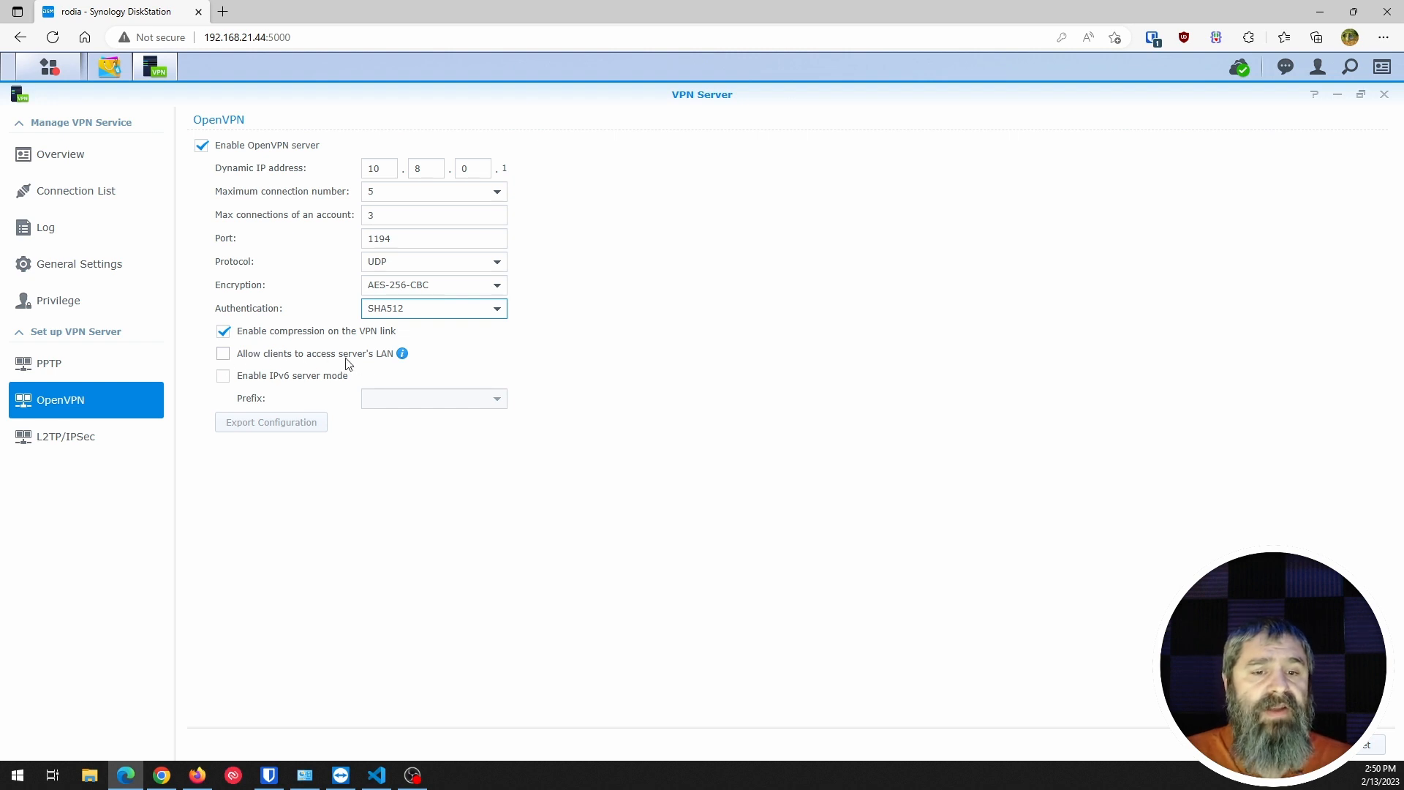
# Allow clients to access the server's LAN, apply the OpenVPN settings, and acknowledge the port-forwarding notice.
pyautogui.click(404, 360)
pyautogui.click(403, 359)
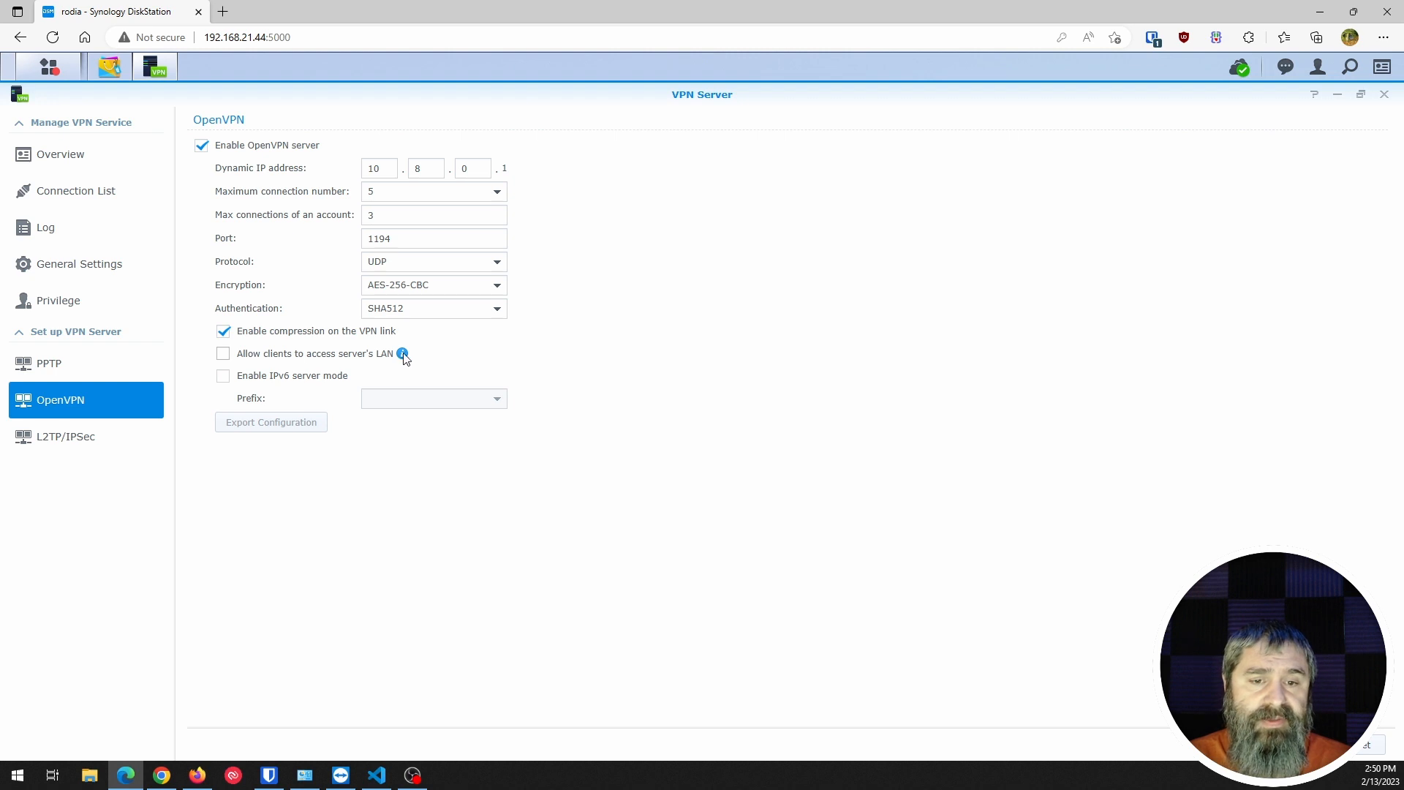
pyautogui.click(402, 360)
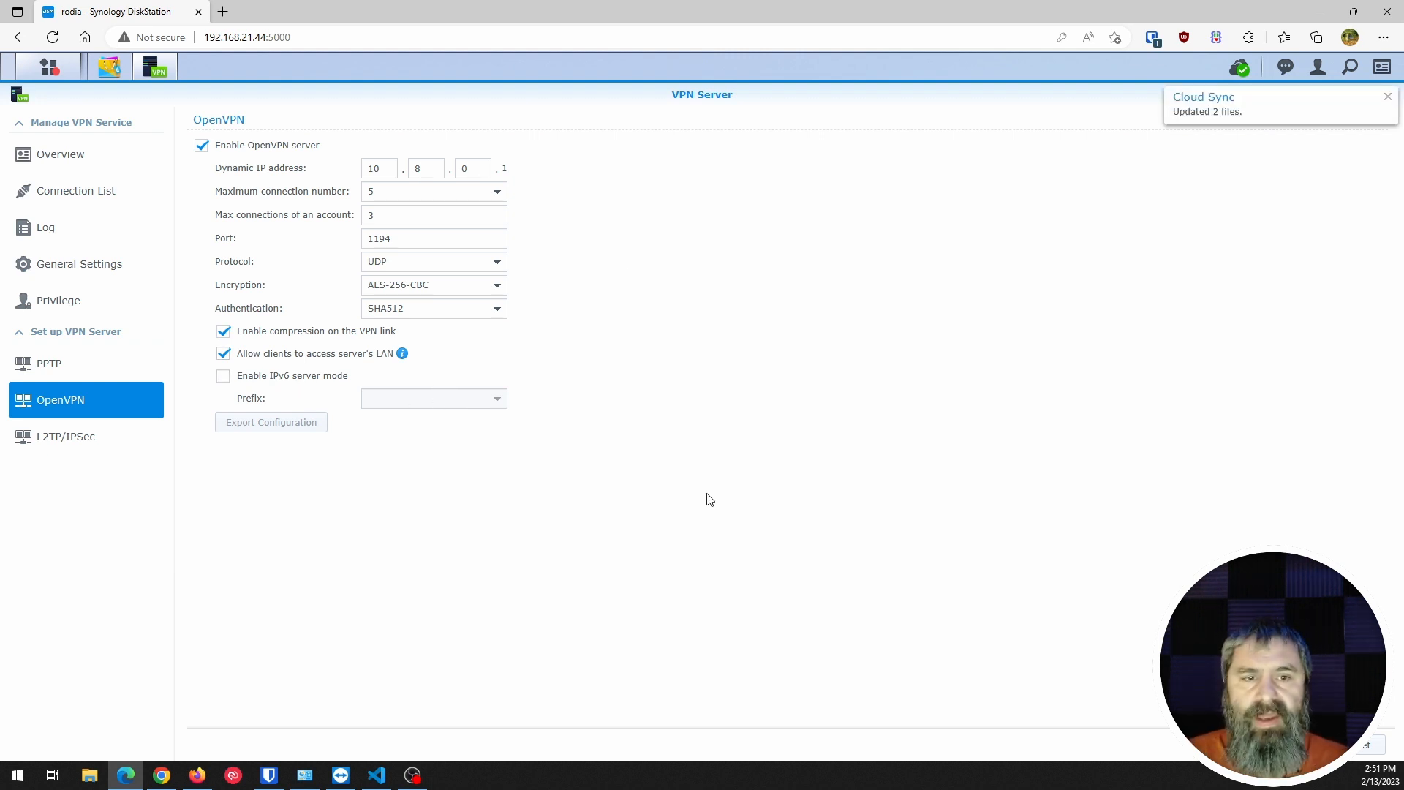
pyautogui.click(1310, 744)
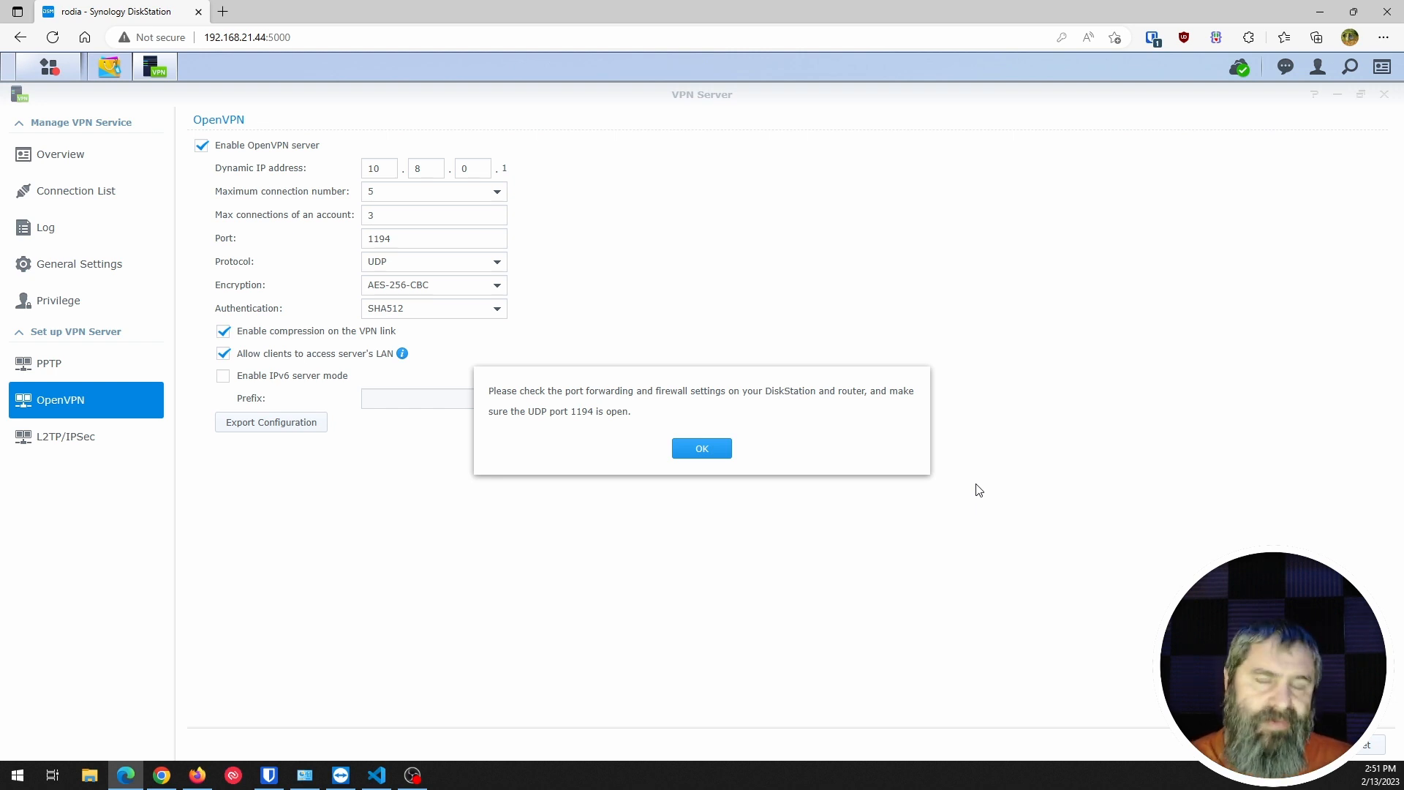
pyautogui.press('Return')
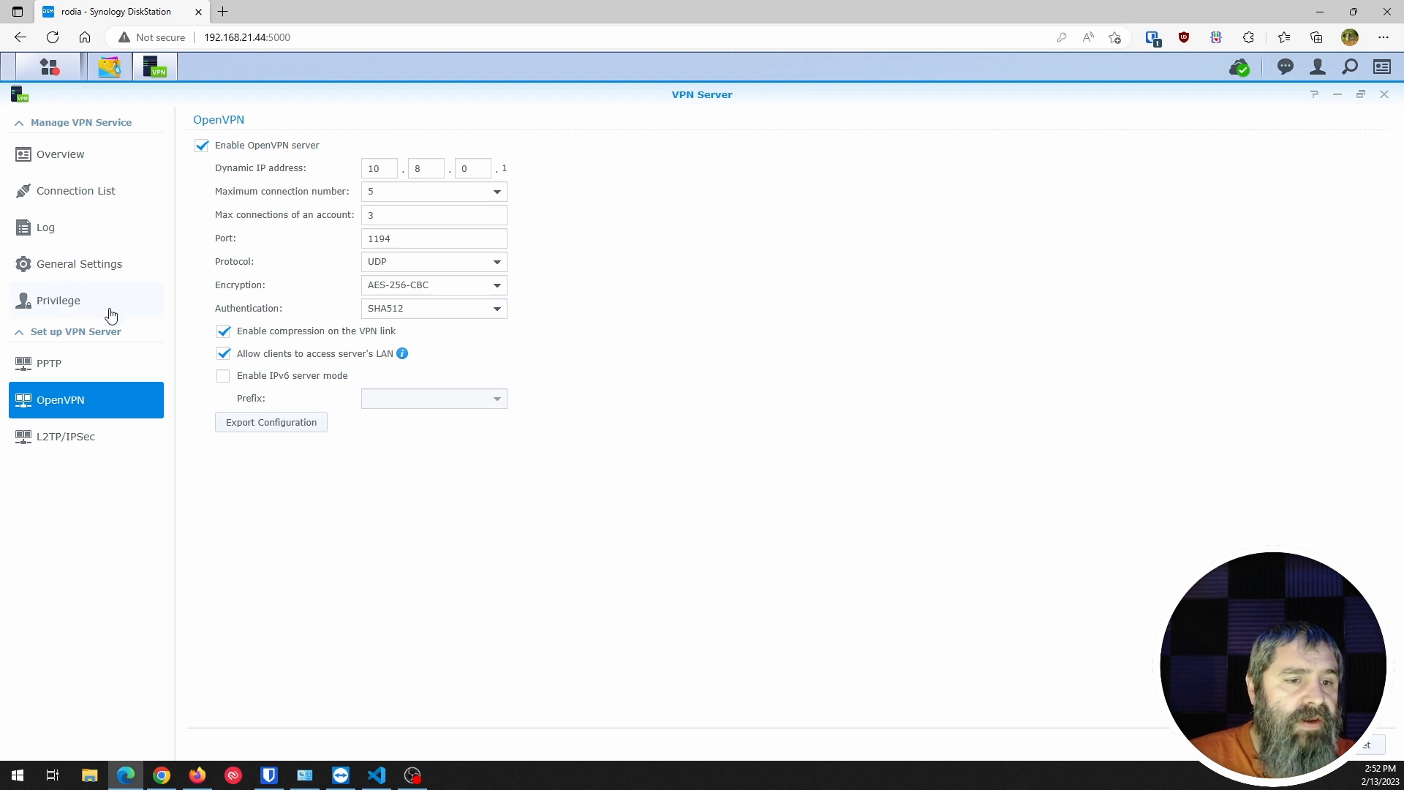
# Check the accounts' VPN privileges, and return the VPN Server window to its smaller size.
pyautogui.click(66, 304)
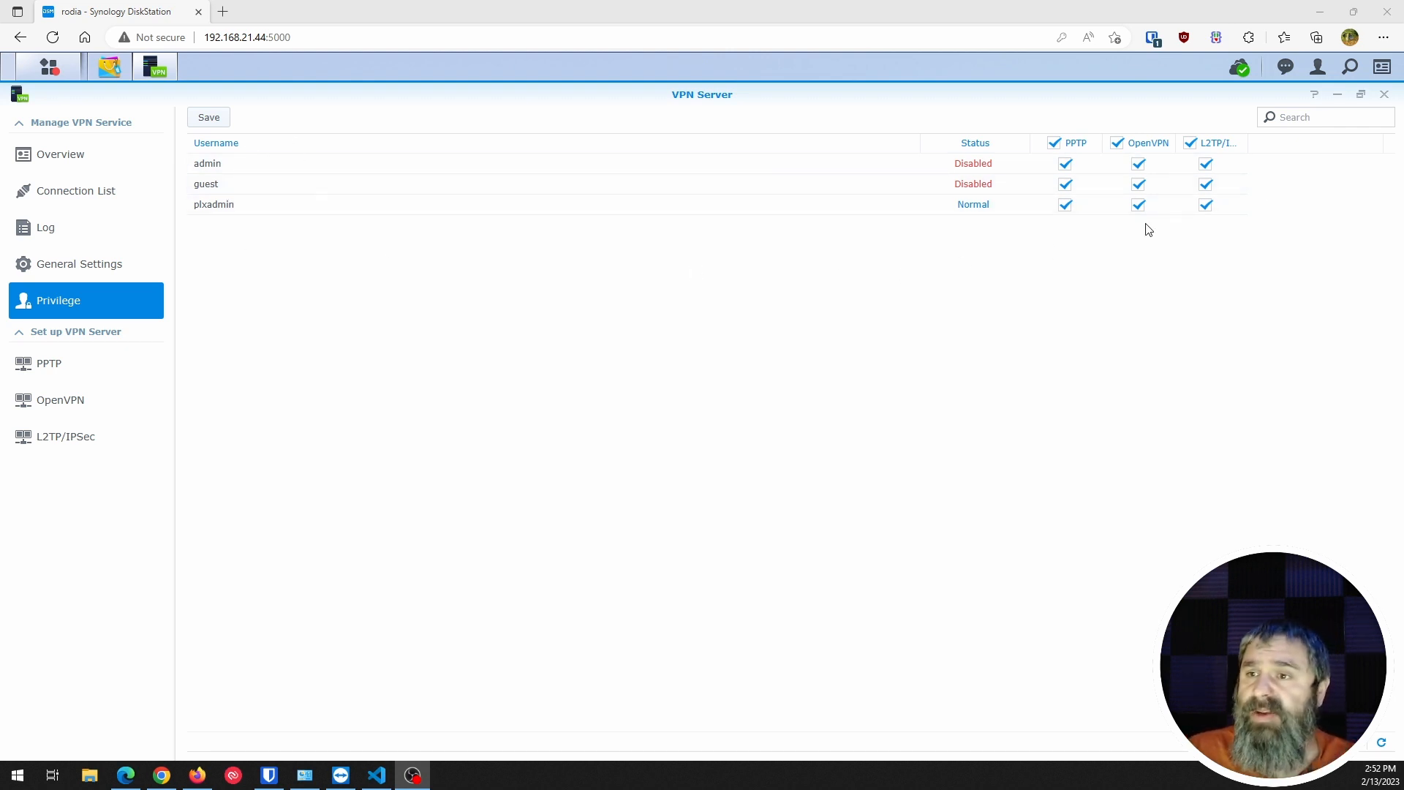
pyautogui.click(1362, 95)
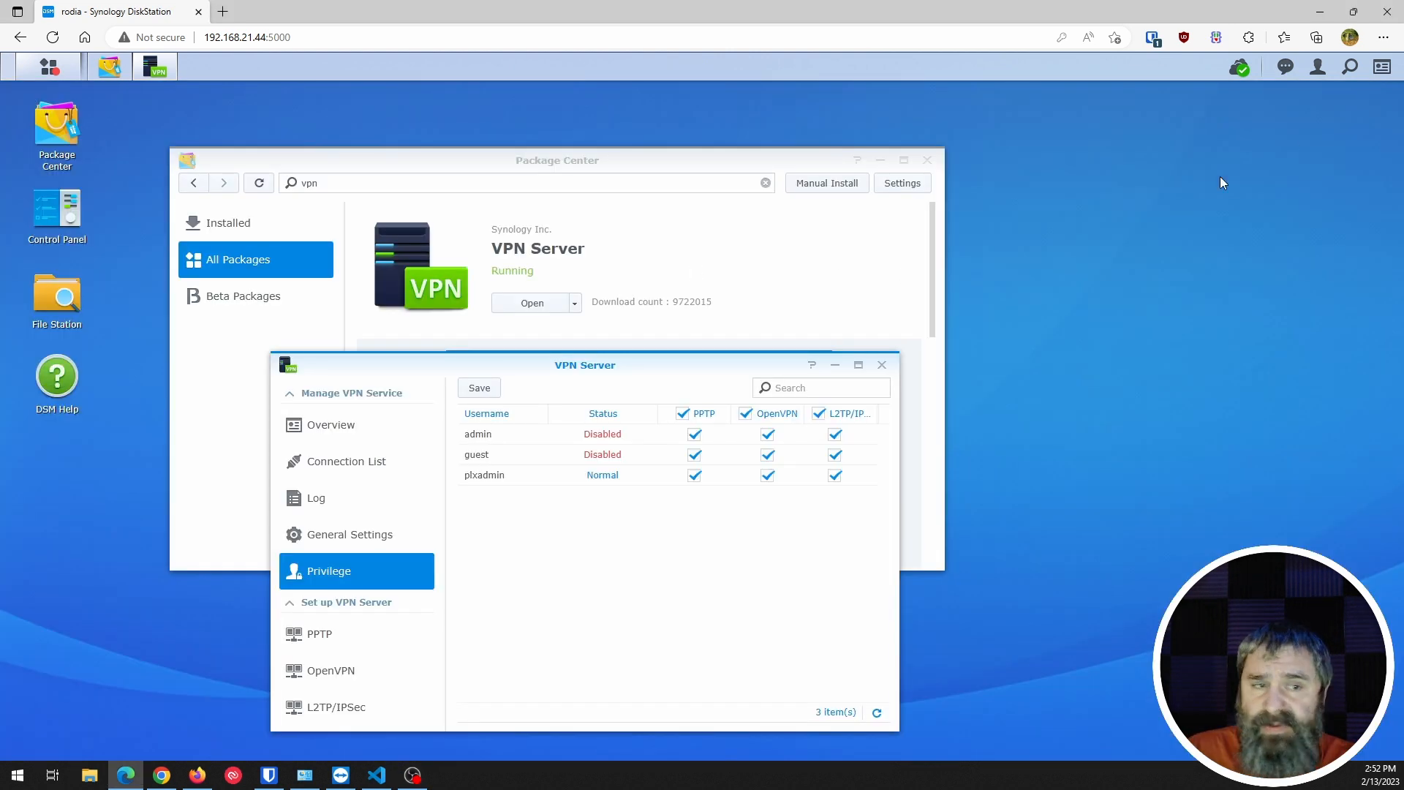
# Start creating a new user in Control Panel with the name youtubetest.
pyautogui.click(59, 212)
pyautogui.click(517, 192)
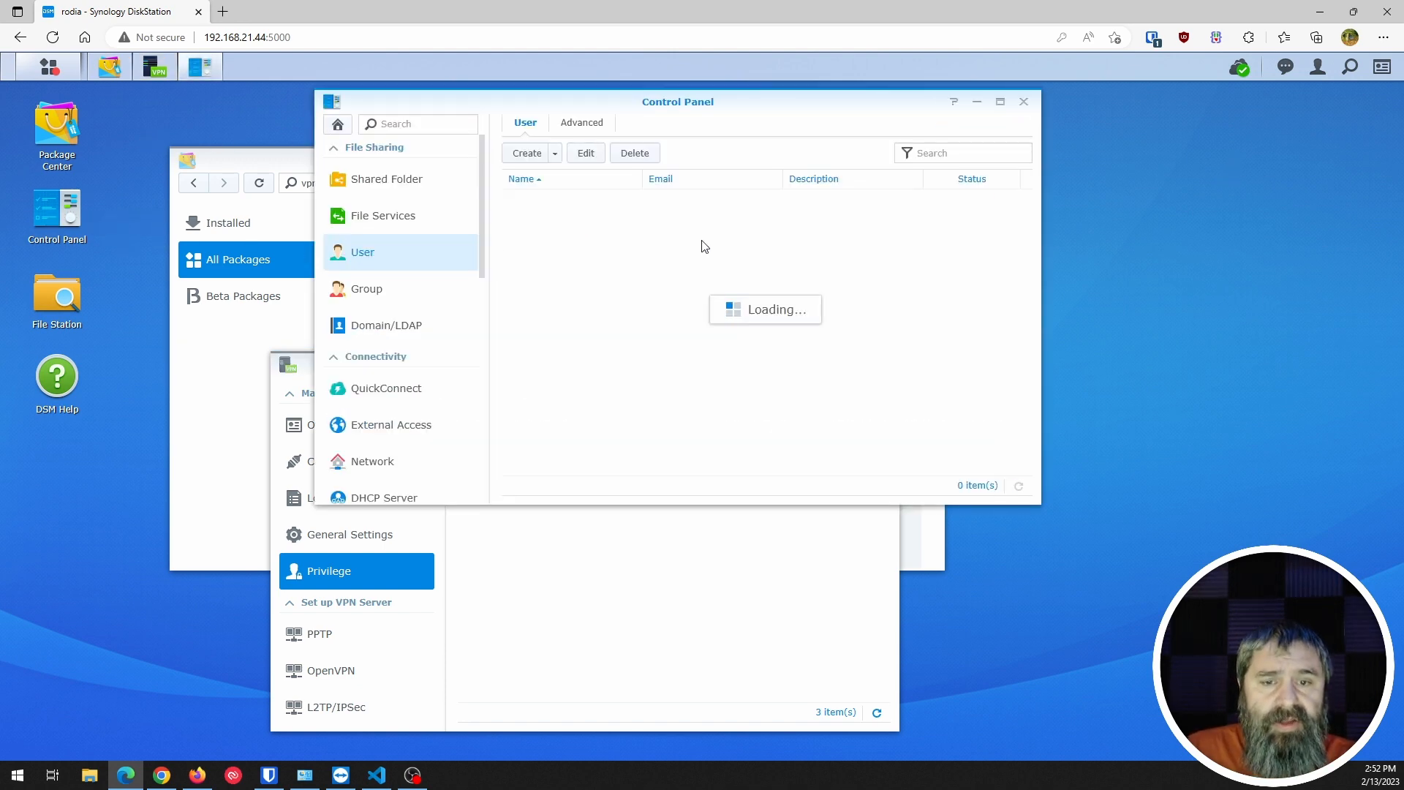
pyautogui.click(528, 155)
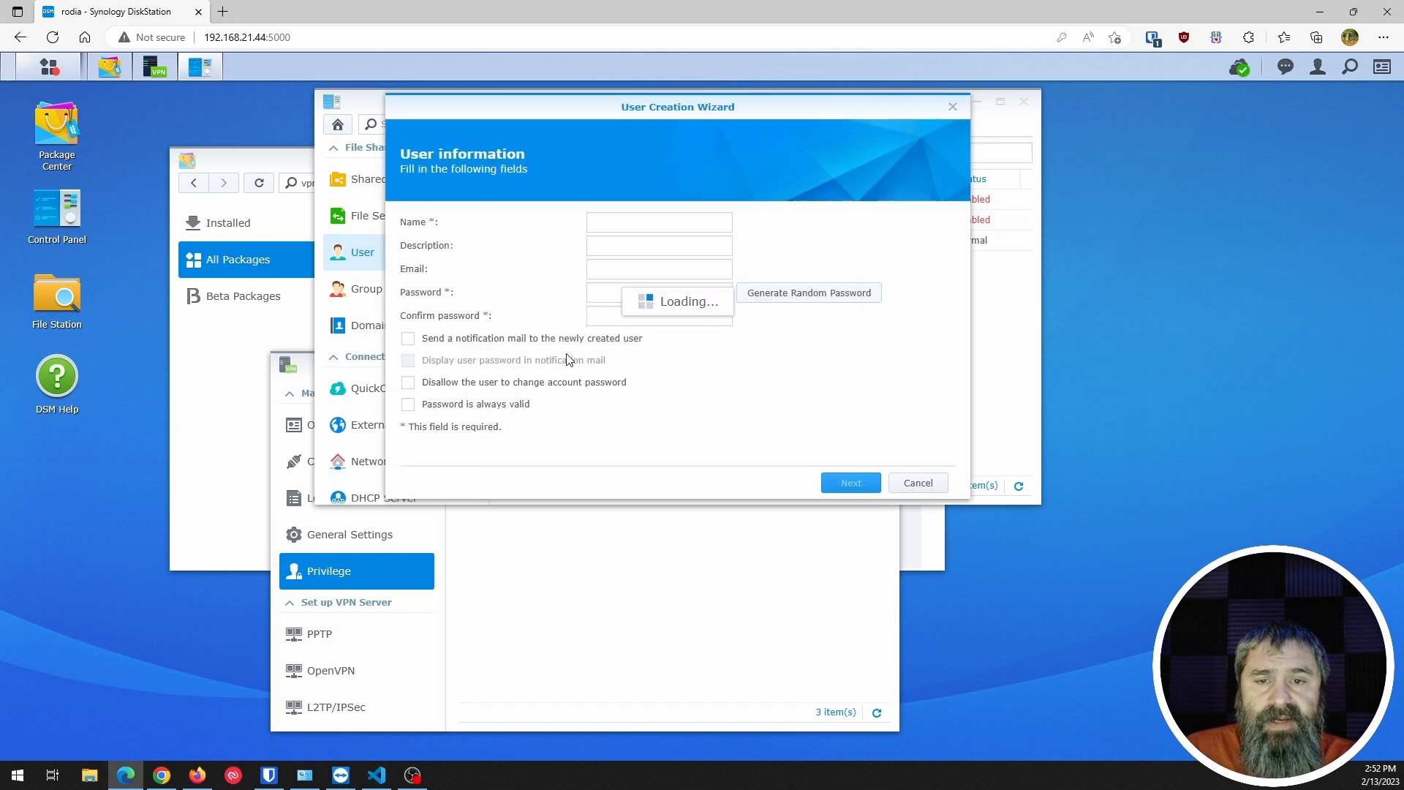
pyautogui.click(602, 220)
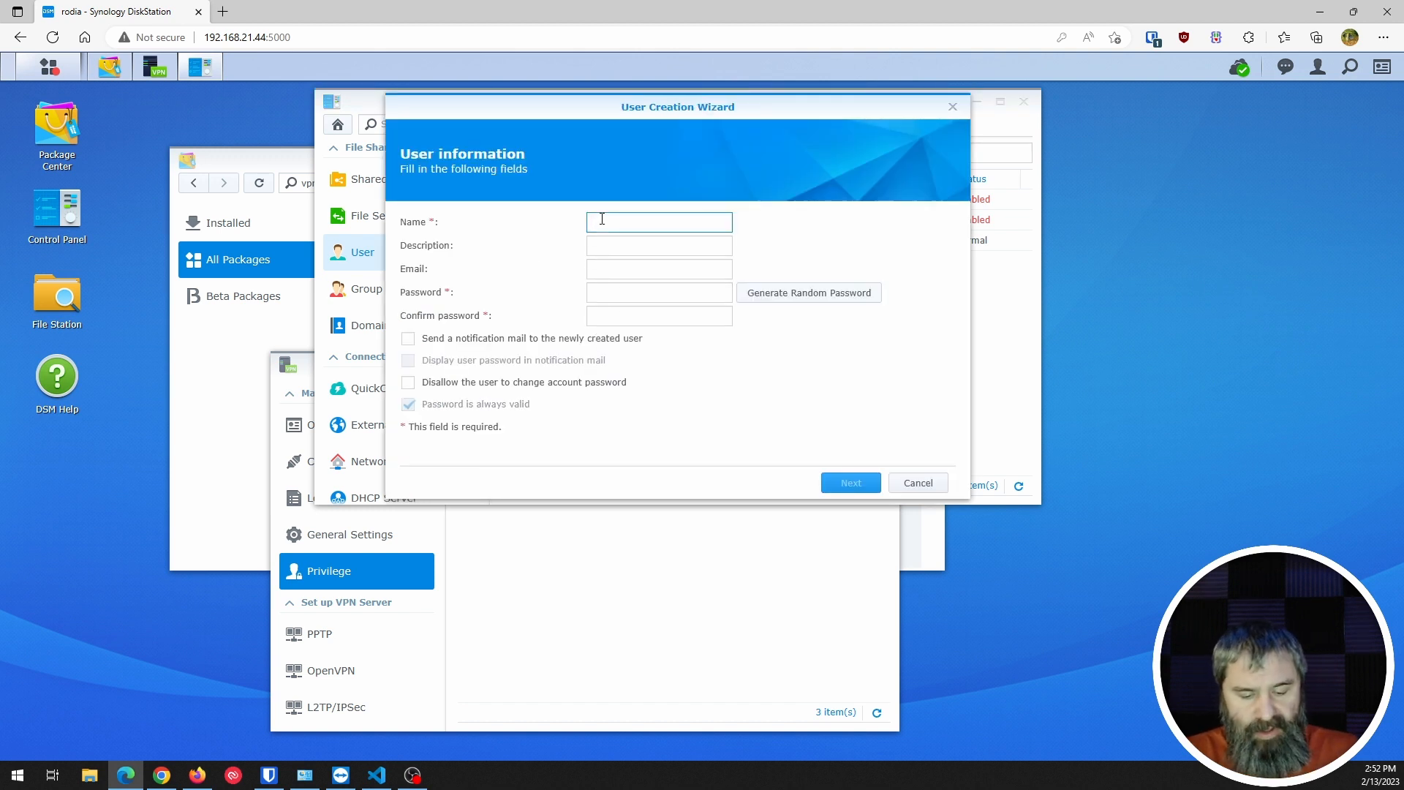
pyautogui.write('youtubetest')
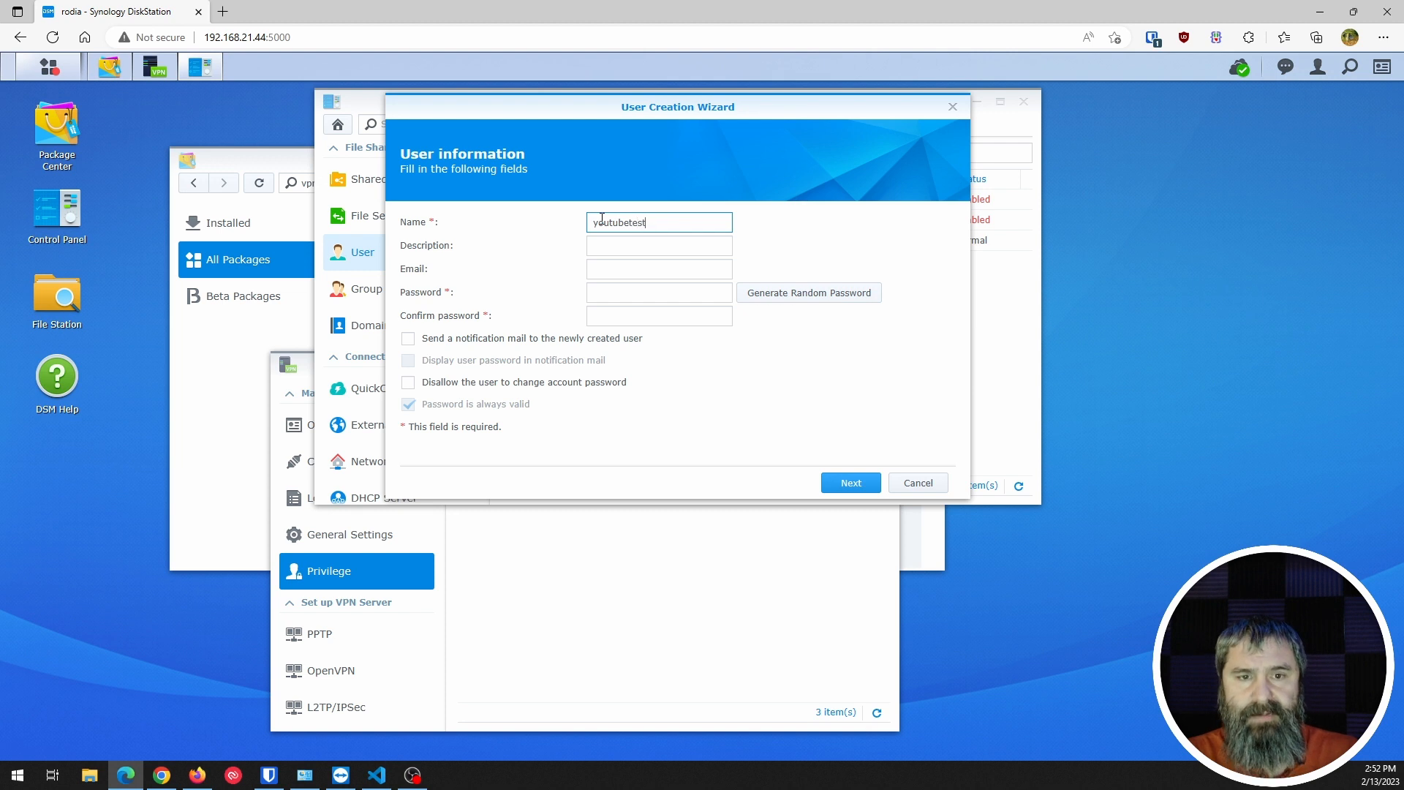
pyautogui.press('Tab')
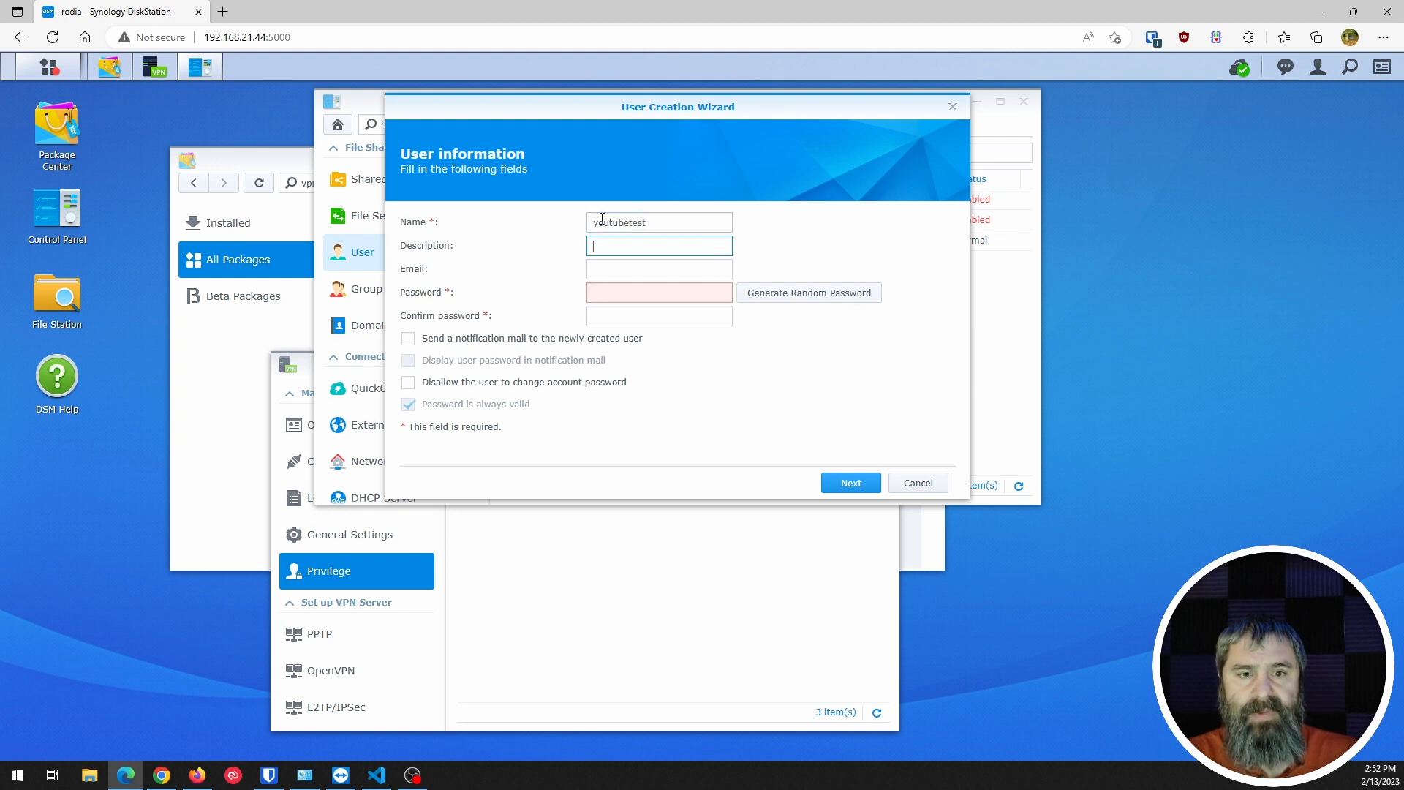
pyautogui.press('Tab')
pyautogui.press('Tab')
pyautogui.write('••••••')
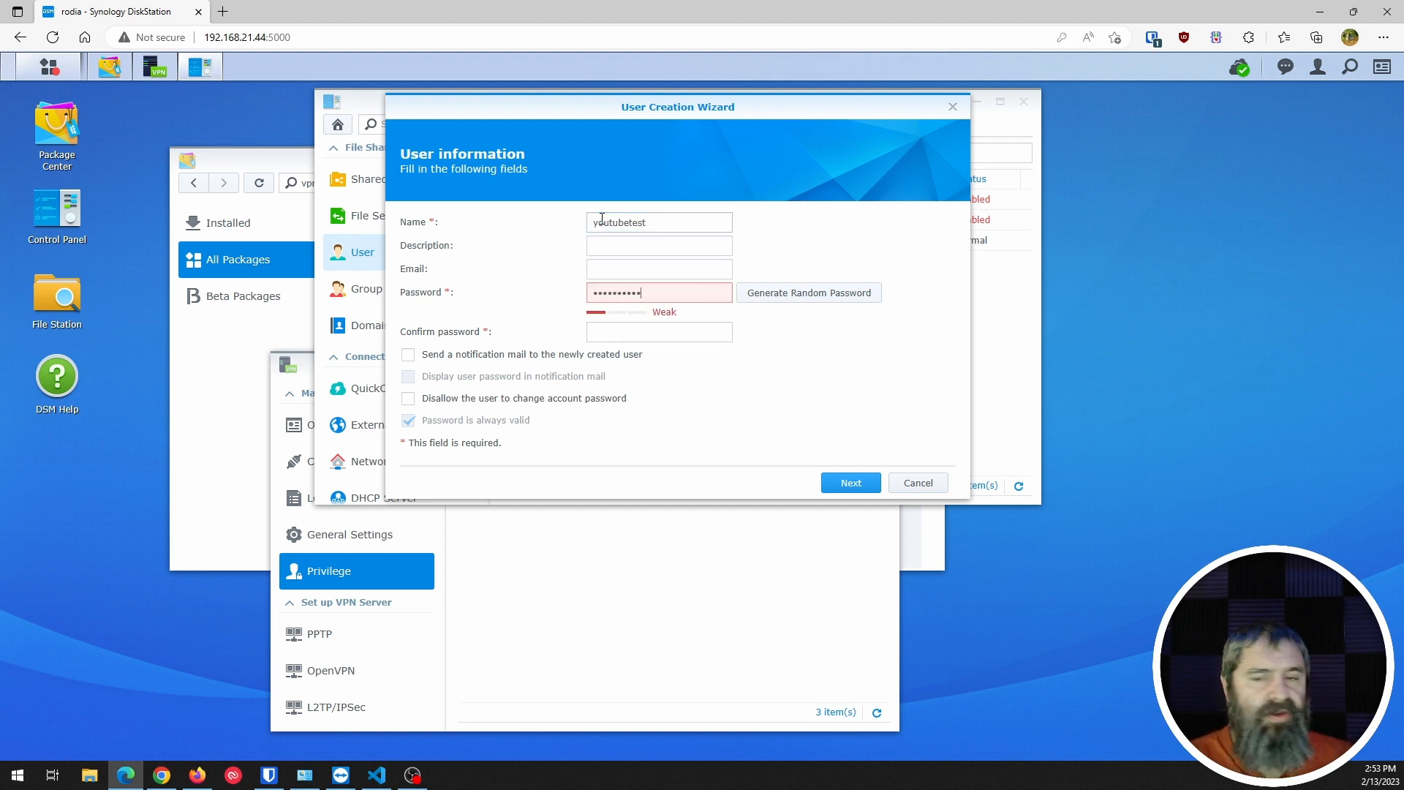
pyautogui.press('BackSpace')
pyautogui.press('BackSpace')
pyautogui.press('BackSpace')
pyautogui.press('BackSpace')
pyautogui.press('BackSpace')
pyautogui.press('BackSpace')
pyautogui.press('BackSpace')
pyautogui.press('BackSpace')
pyautogui.press('BackSpace')
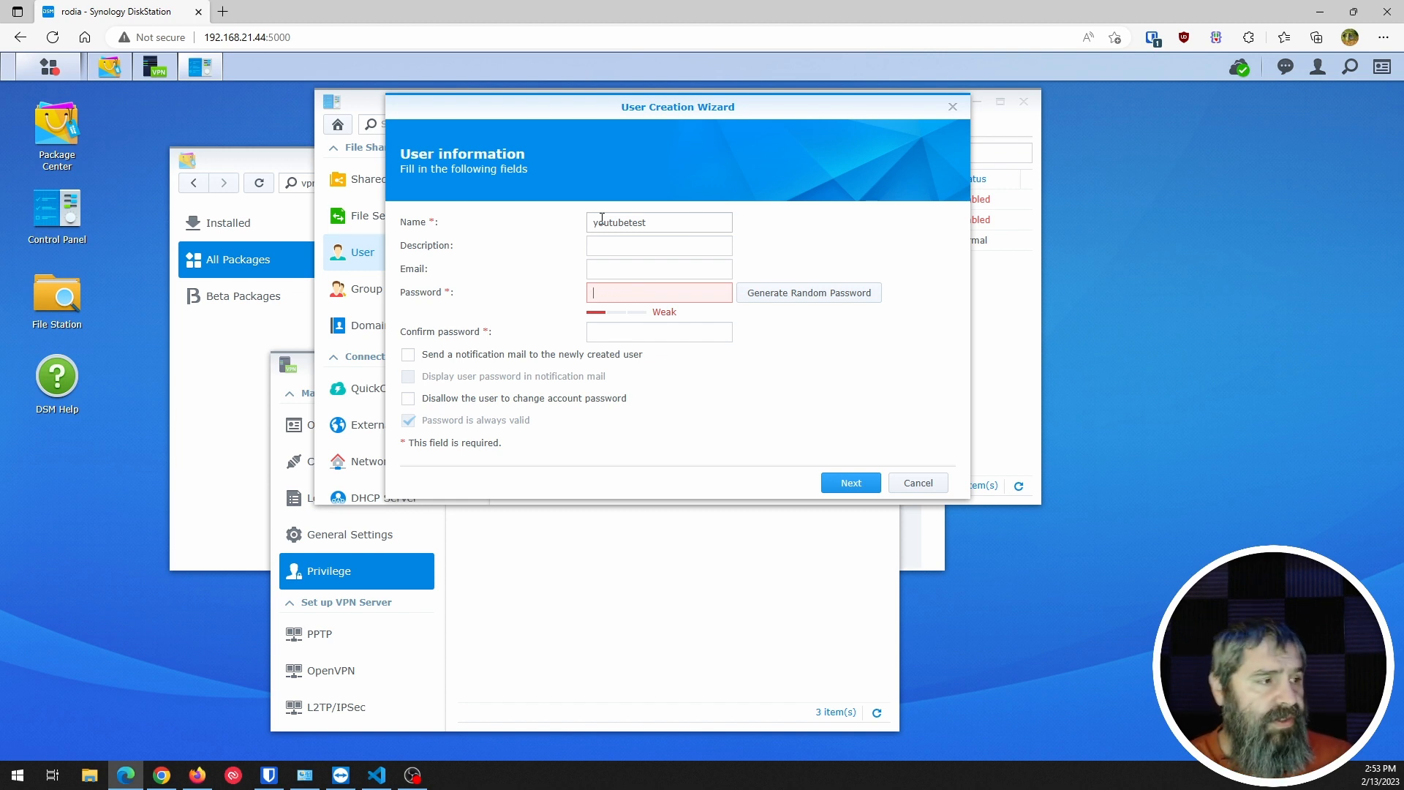
pyautogui.click(821, 296)
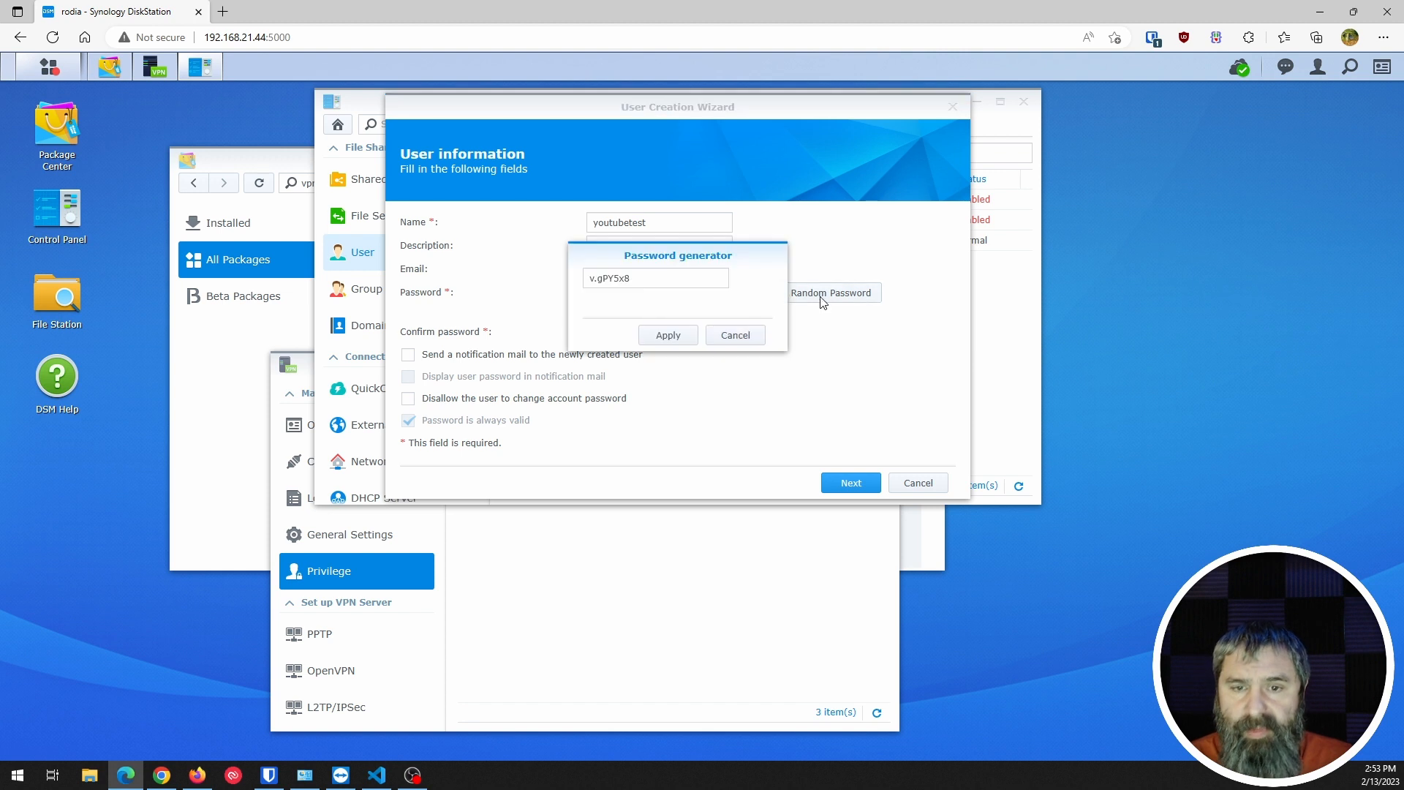
pyautogui.click(740, 339)
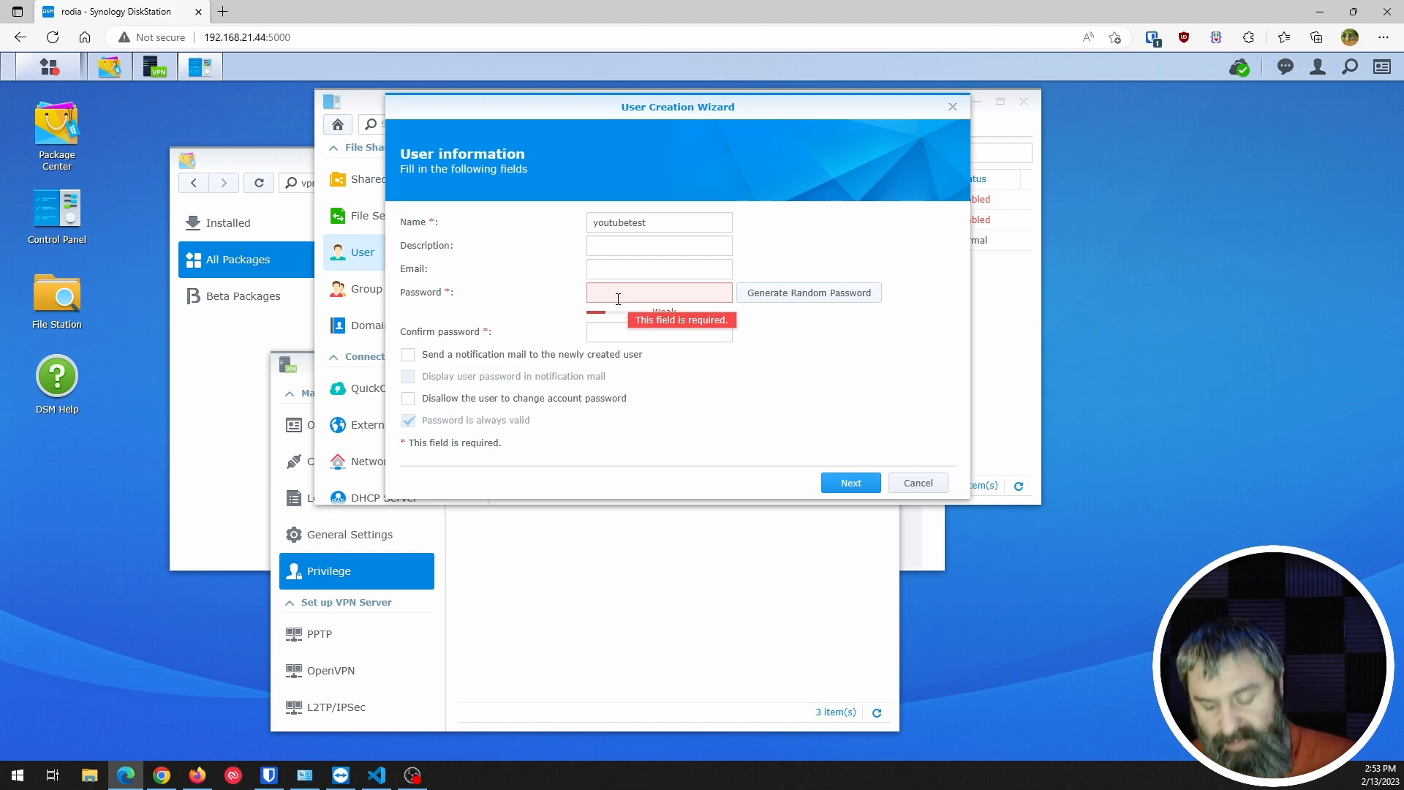
# Enter and confirm a strong account password for youtubetest, and submit the user information.
pyautogui.click(618, 298)
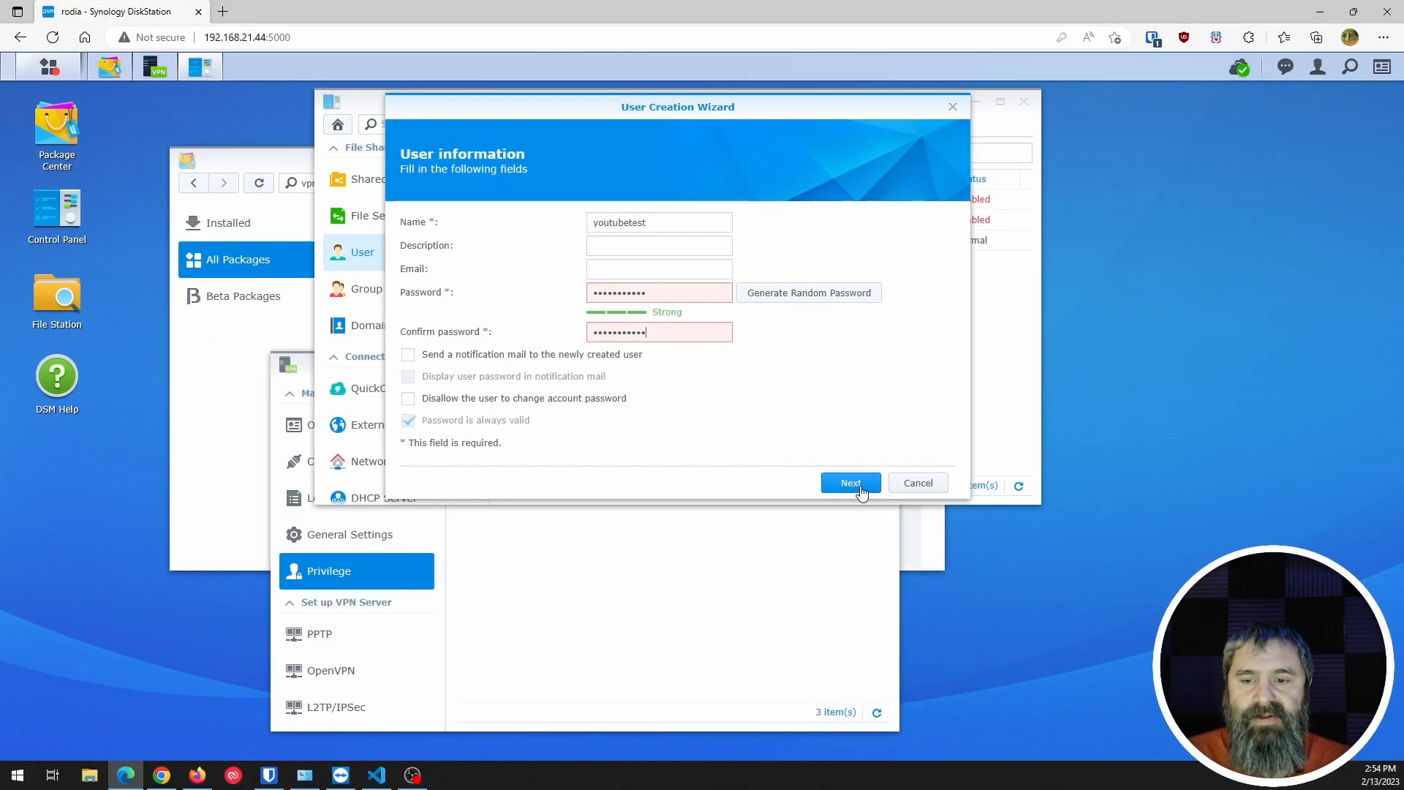
pyautogui.click(861, 487)
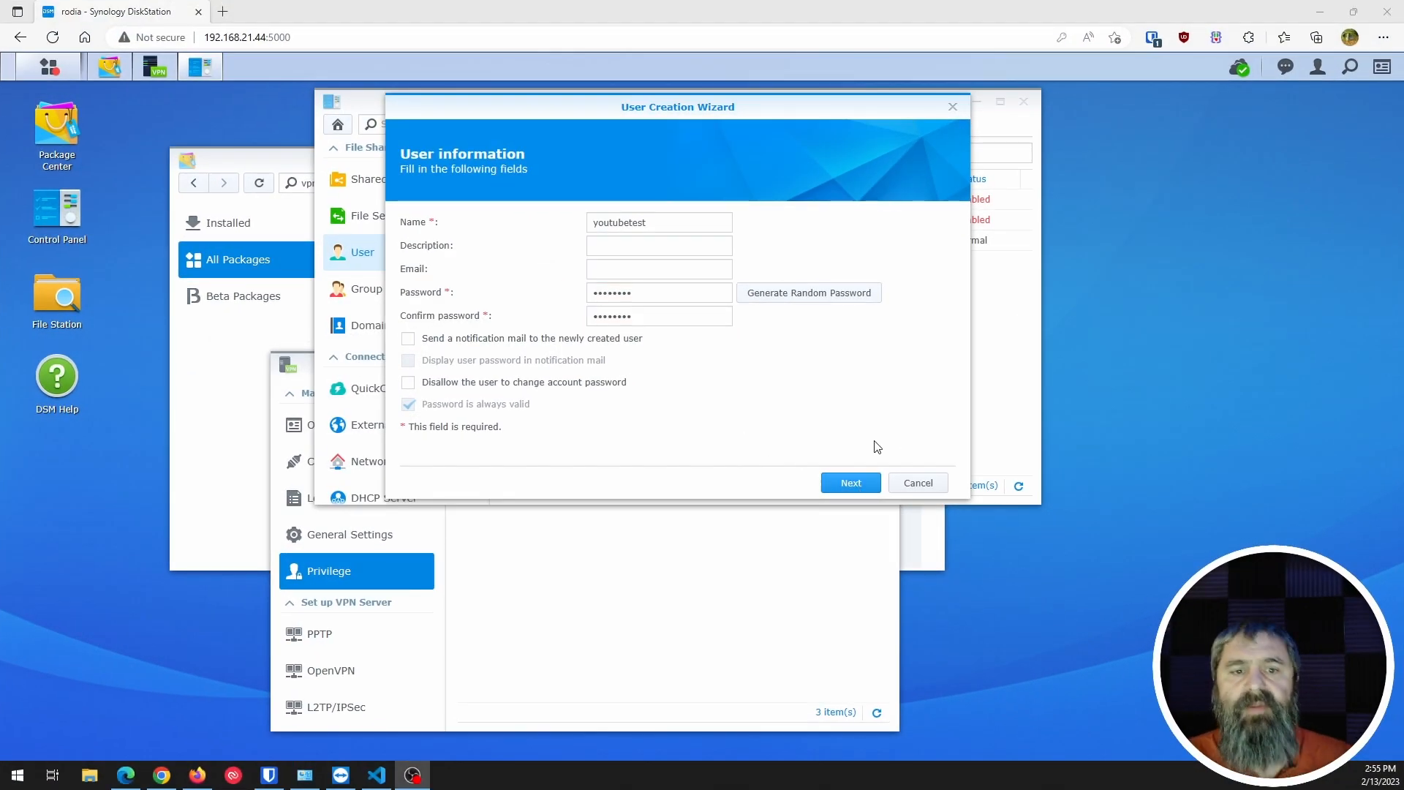
pyautogui.click(849, 482)
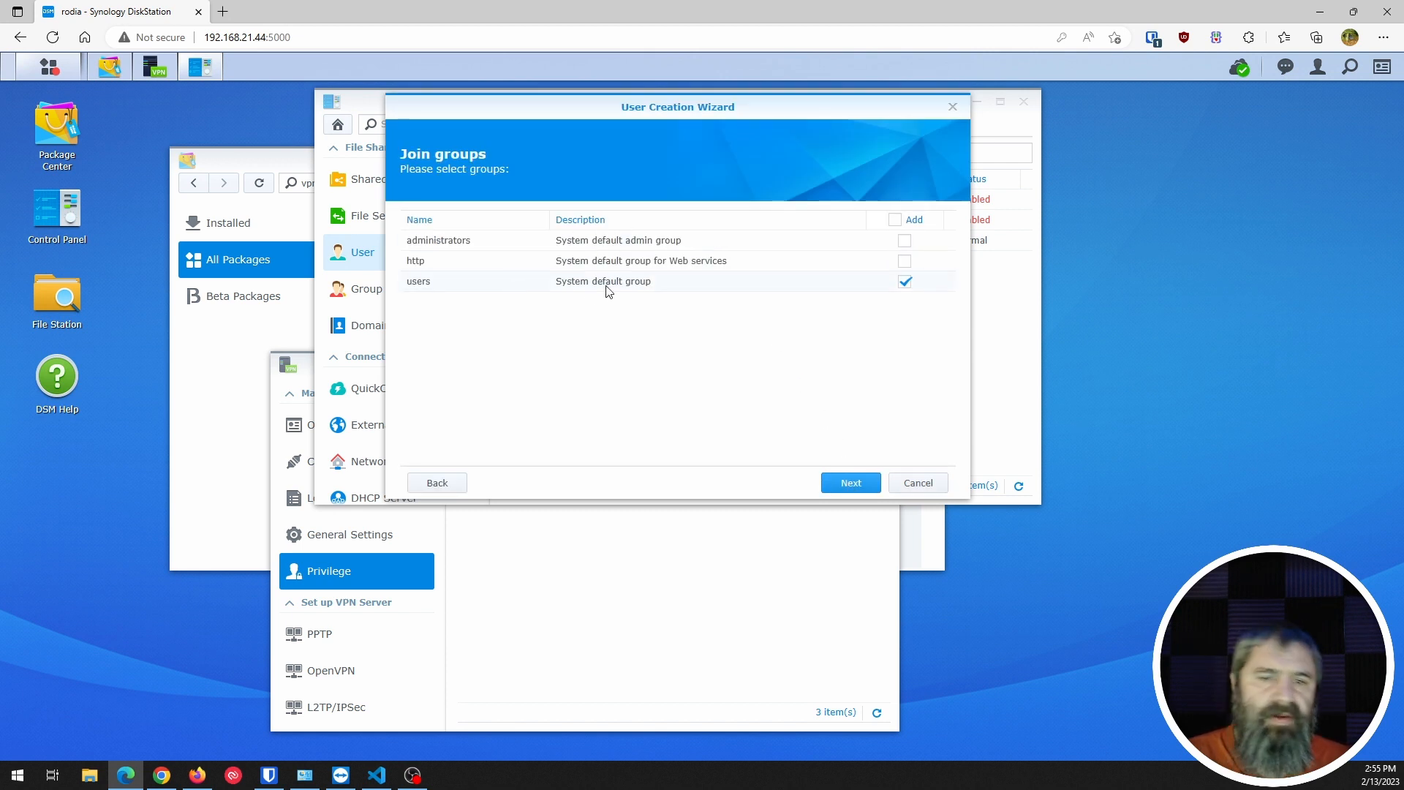
# Accept the users group and the default folder, quota, application and speed settings, and apply them to create the youtubetest account.
pyautogui.click(851, 481)
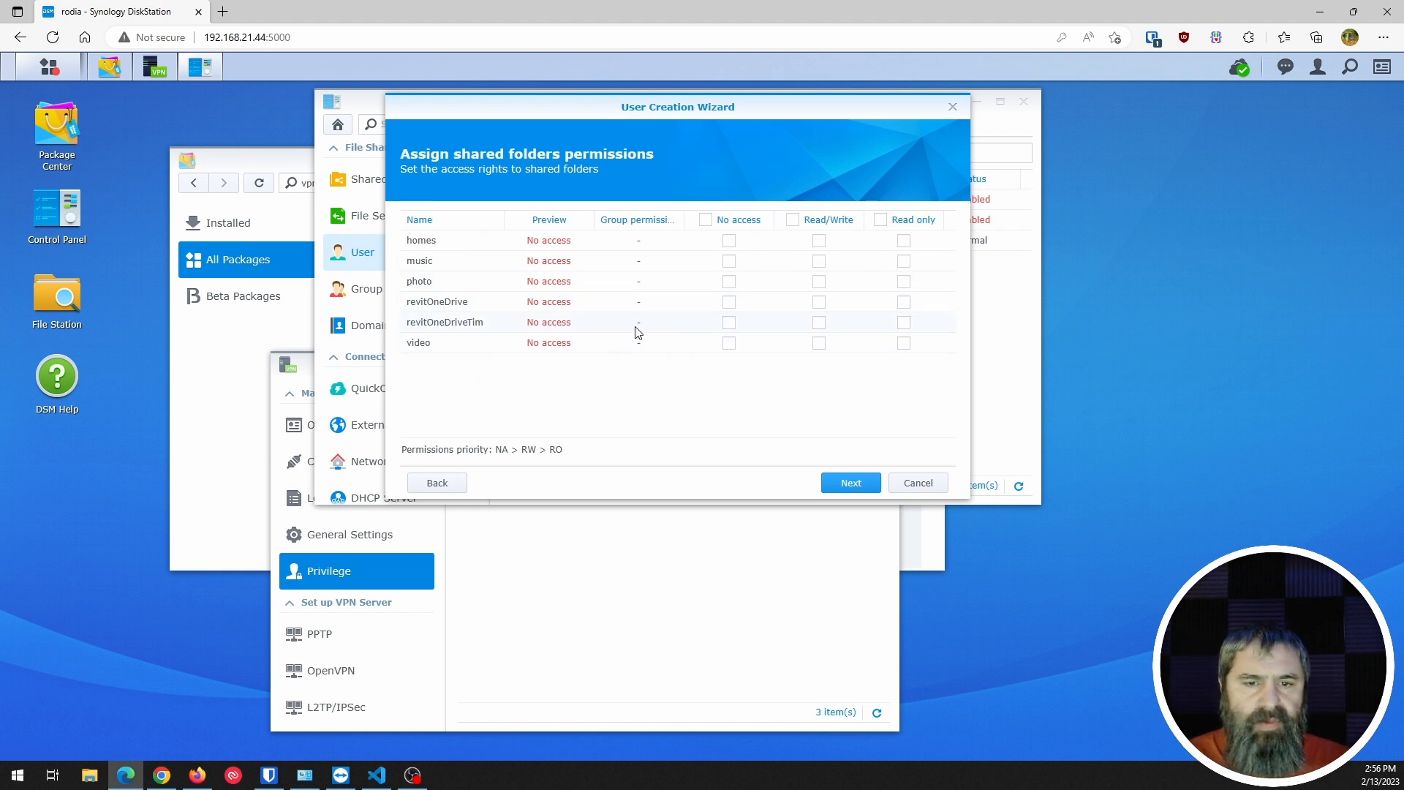
pyautogui.click(873, 488)
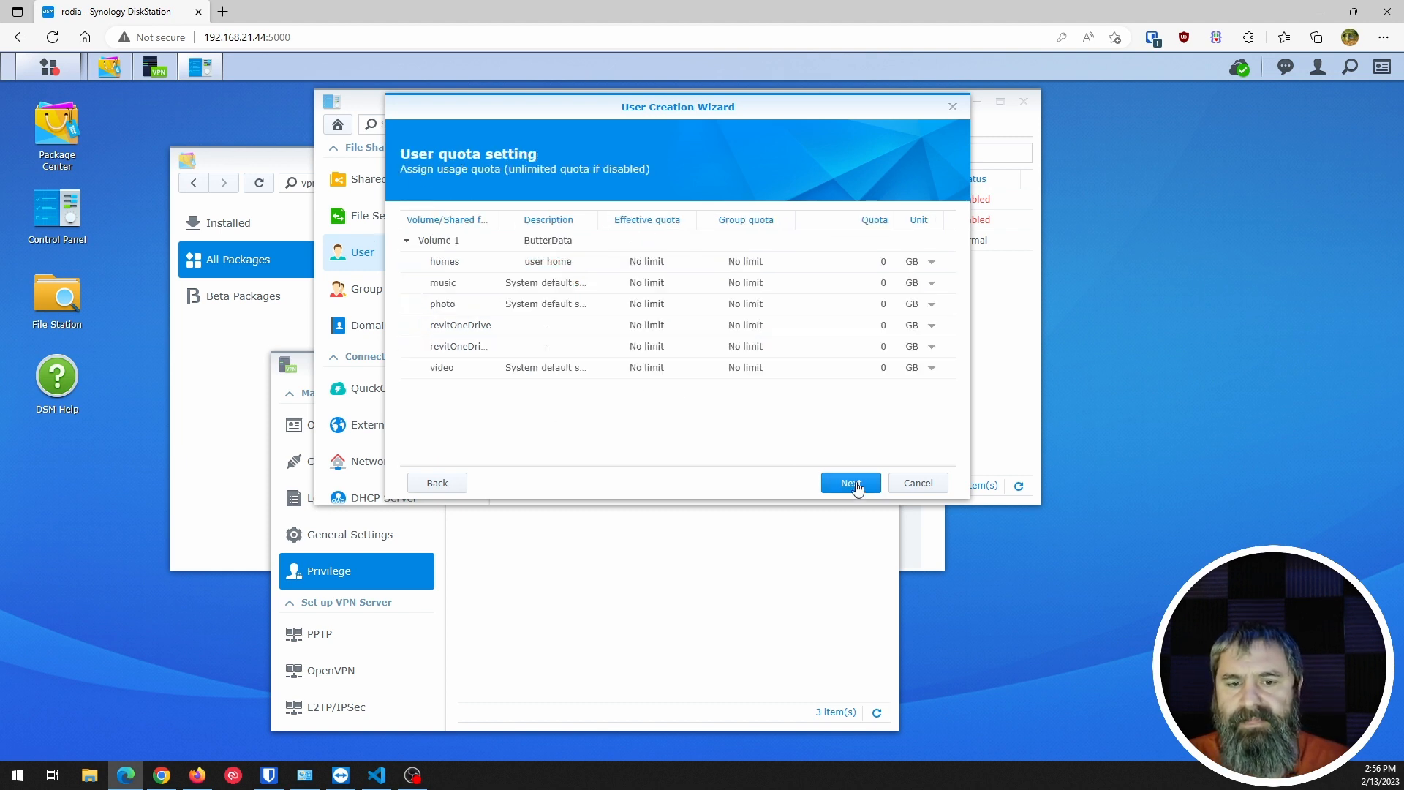
pyautogui.click(848, 486)
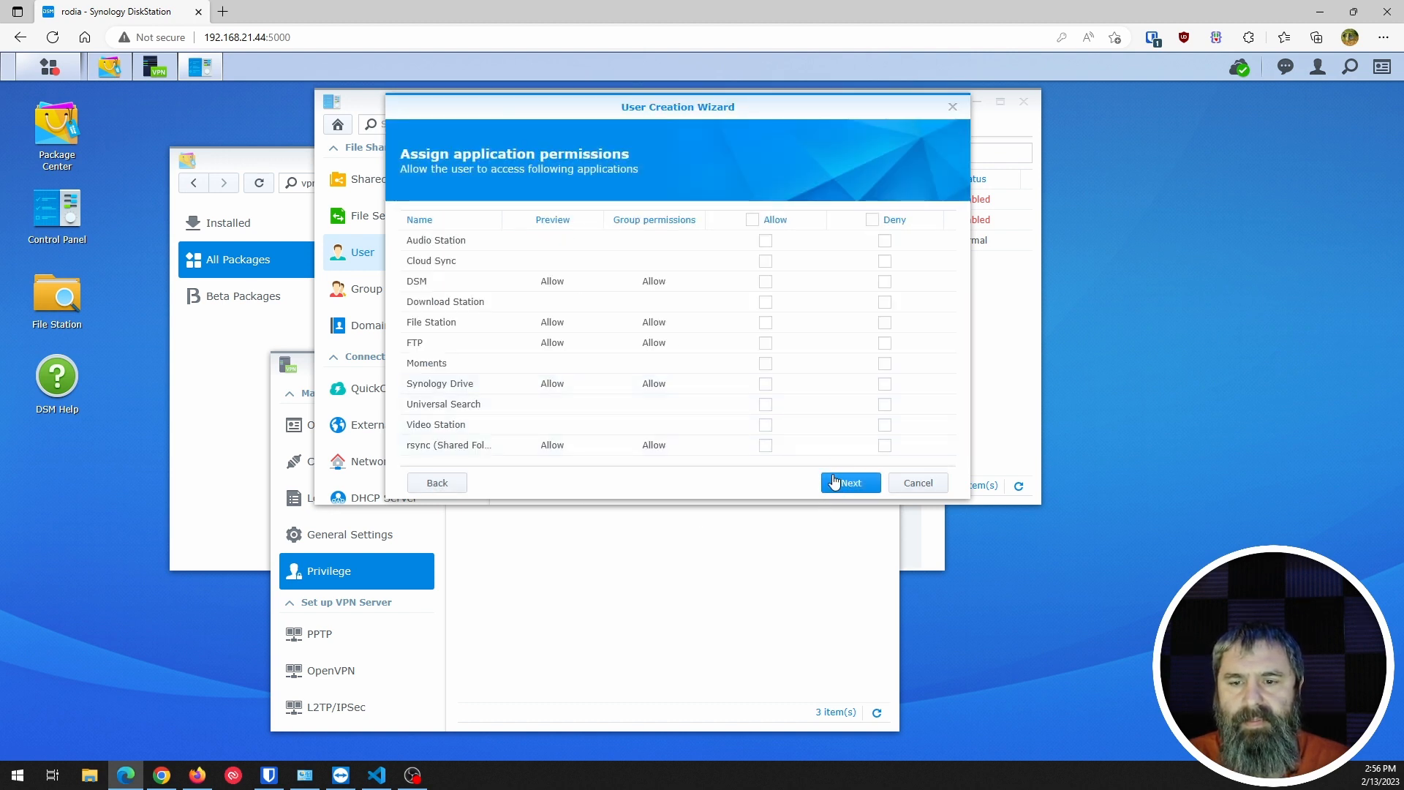
pyautogui.click(852, 491)
pyautogui.click(853, 493)
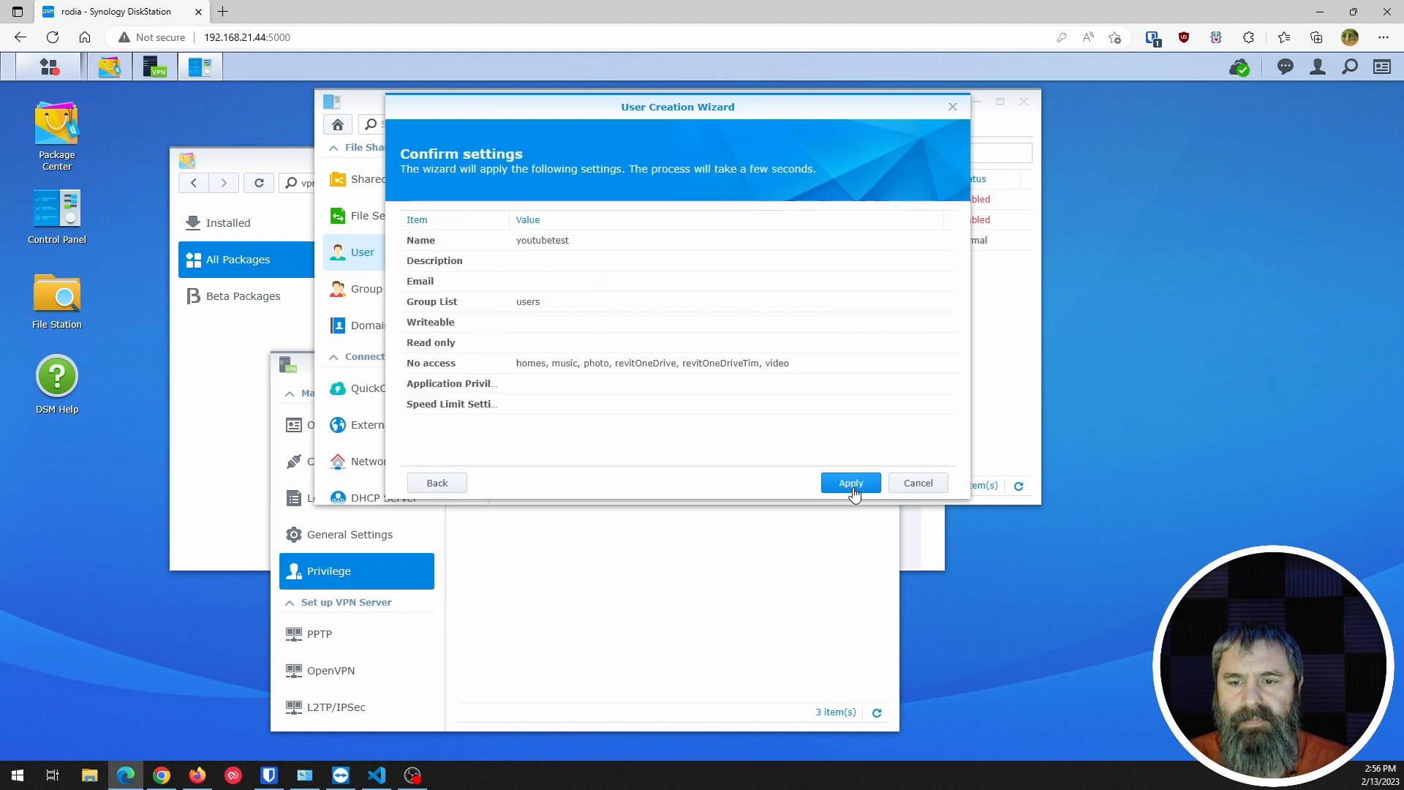
pyautogui.click(852, 484)
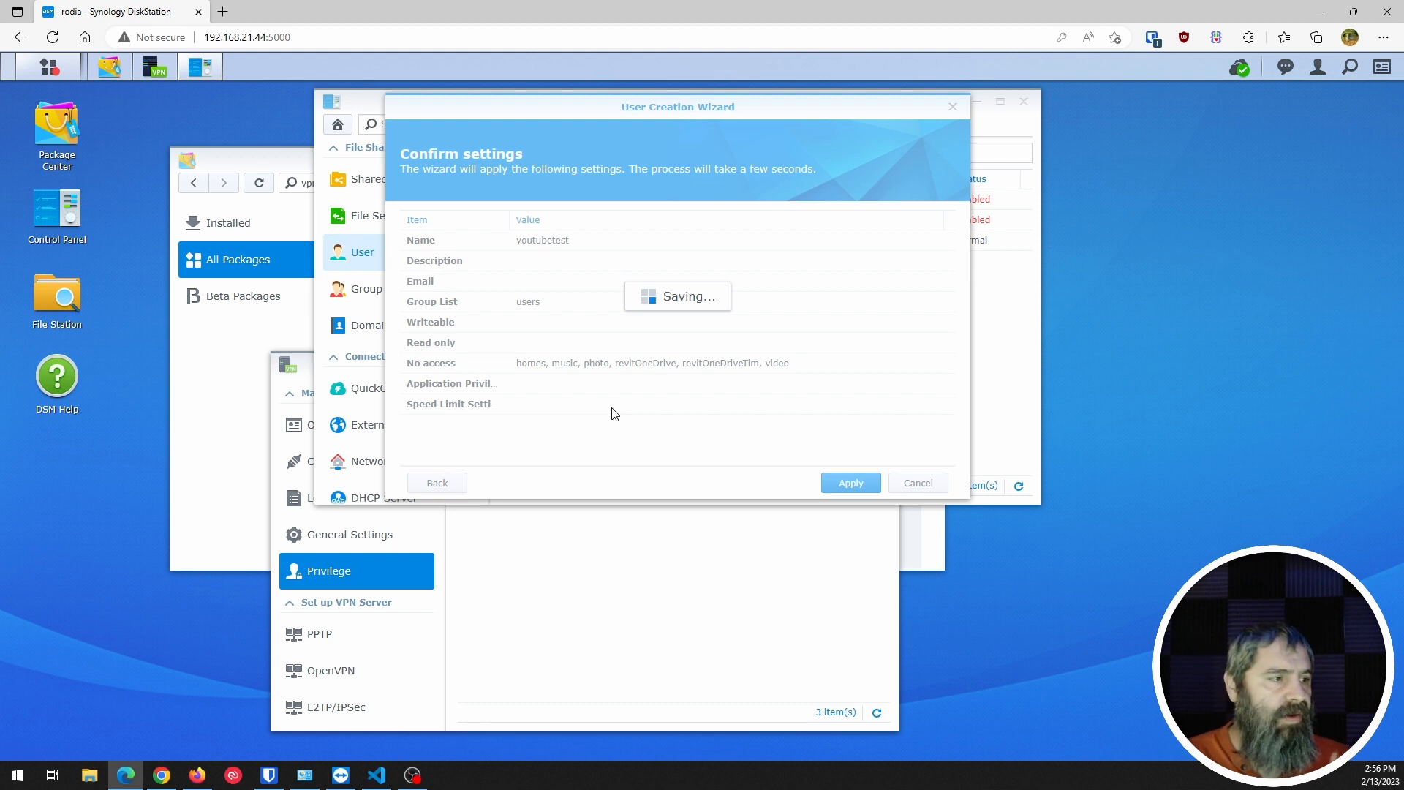
# Refresh the VPN Server privilege list, remove youtubetest's PPTP and L2TP/IPSec privileges while keeping OpenVPN, and save.
pyautogui.click(1025, 103)
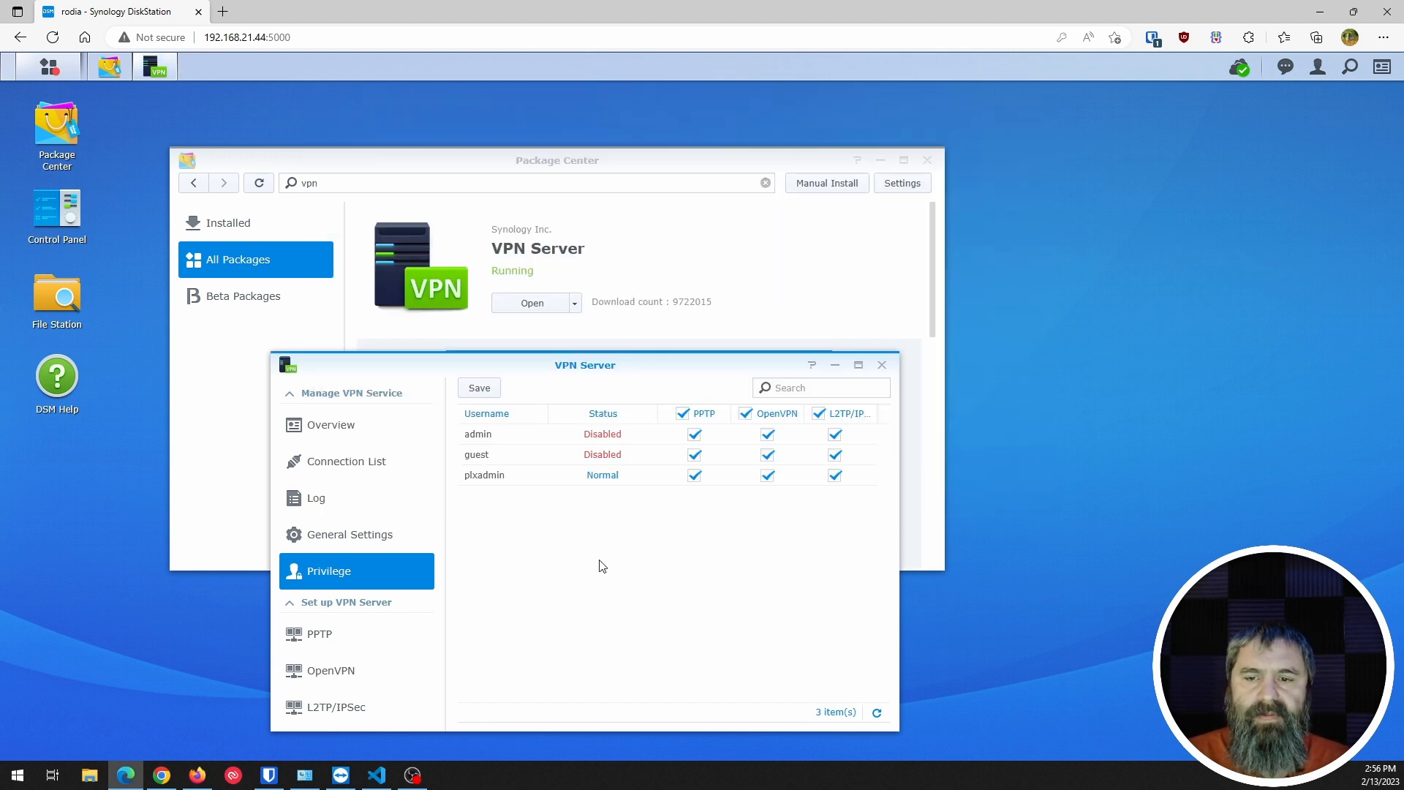
pyautogui.click(877, 712)
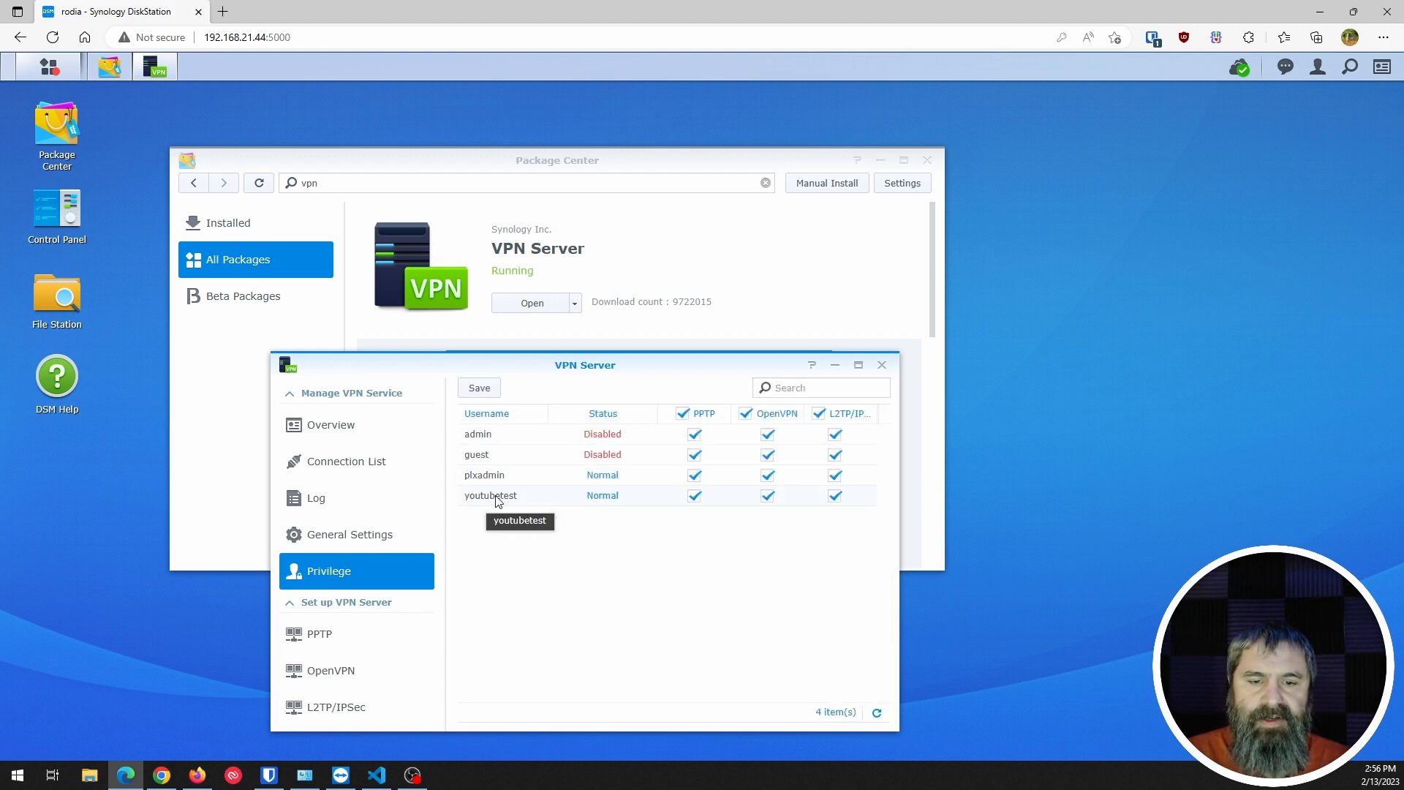
pyautogui.click(695, 498)
pyautogui.click(837, 497)
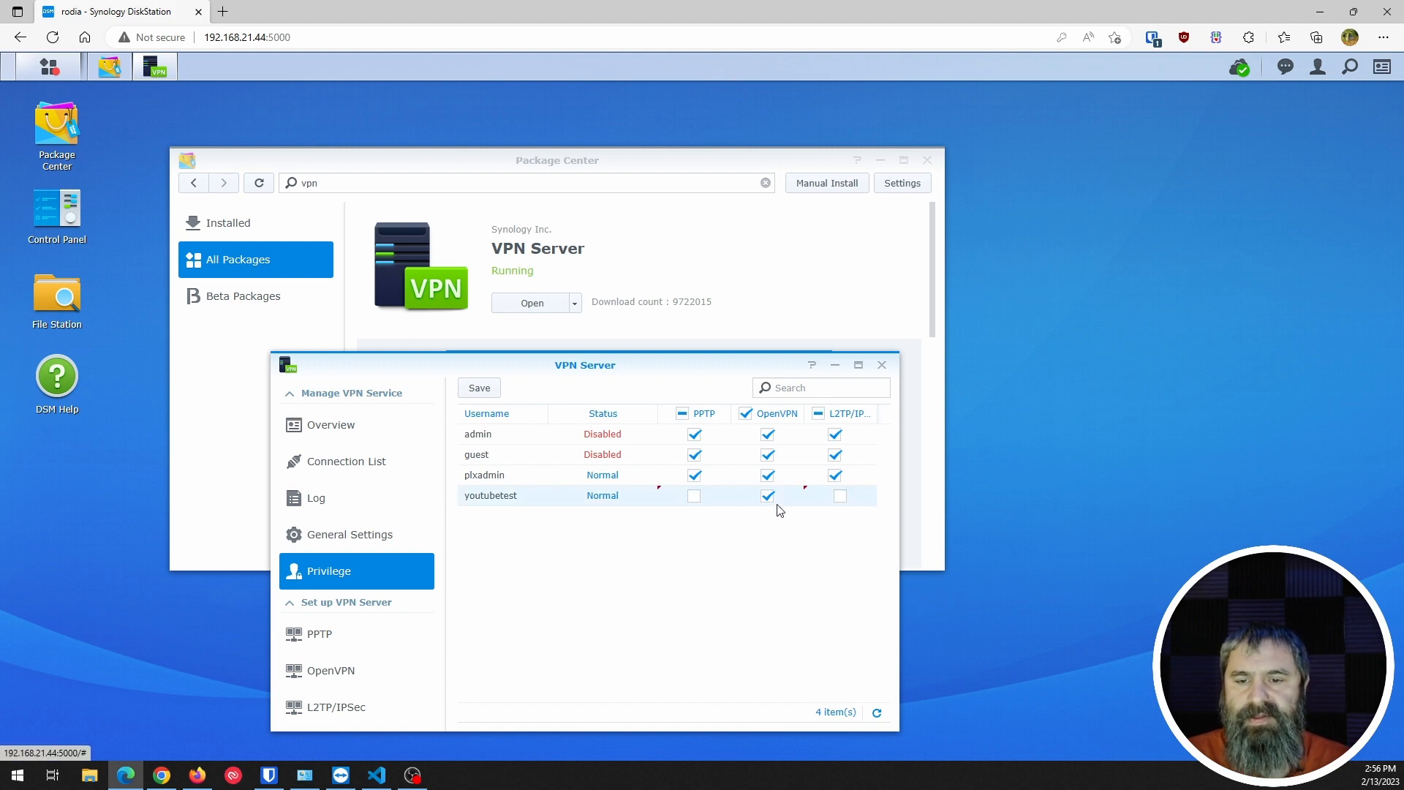
pyautogui.click(859, 364)
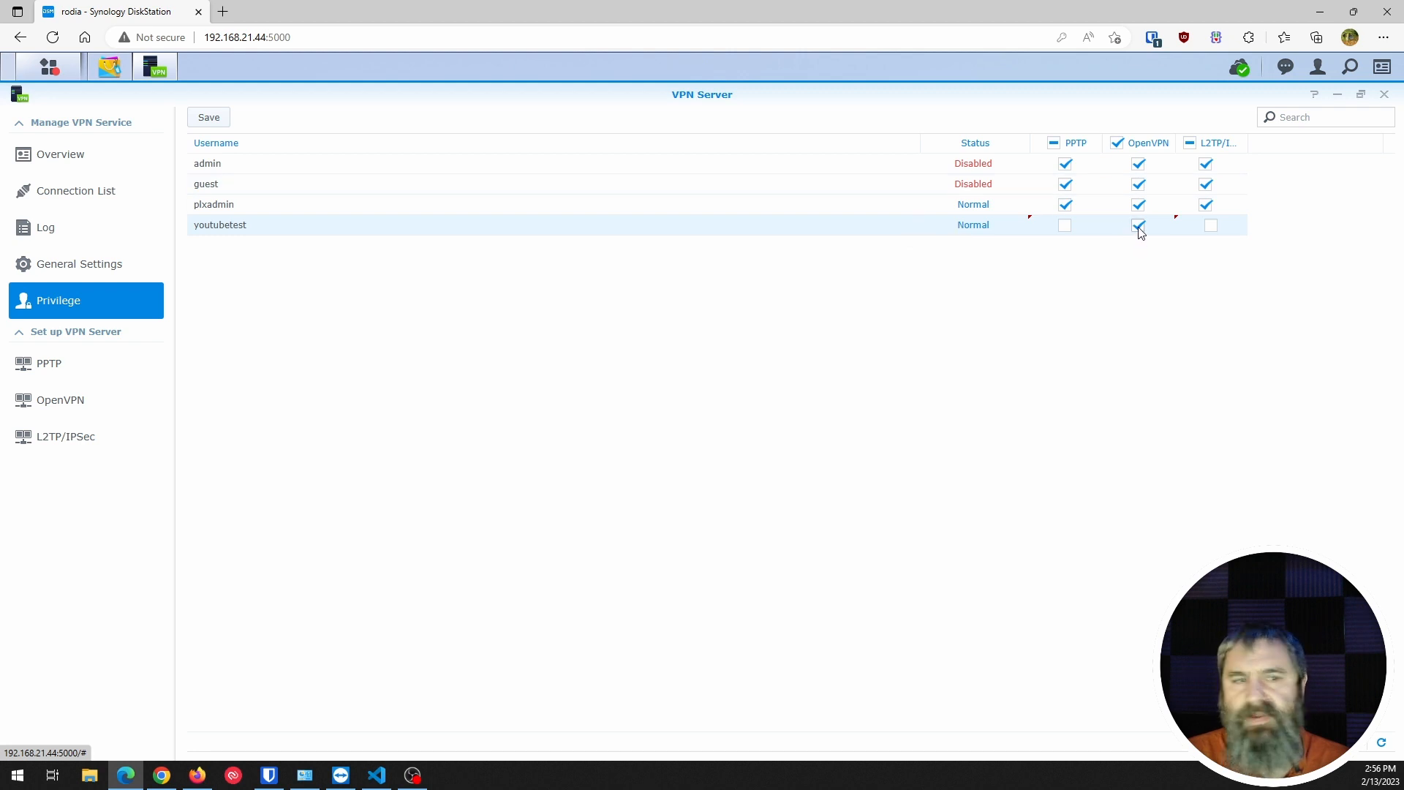
pyautogui.click(215, 121)
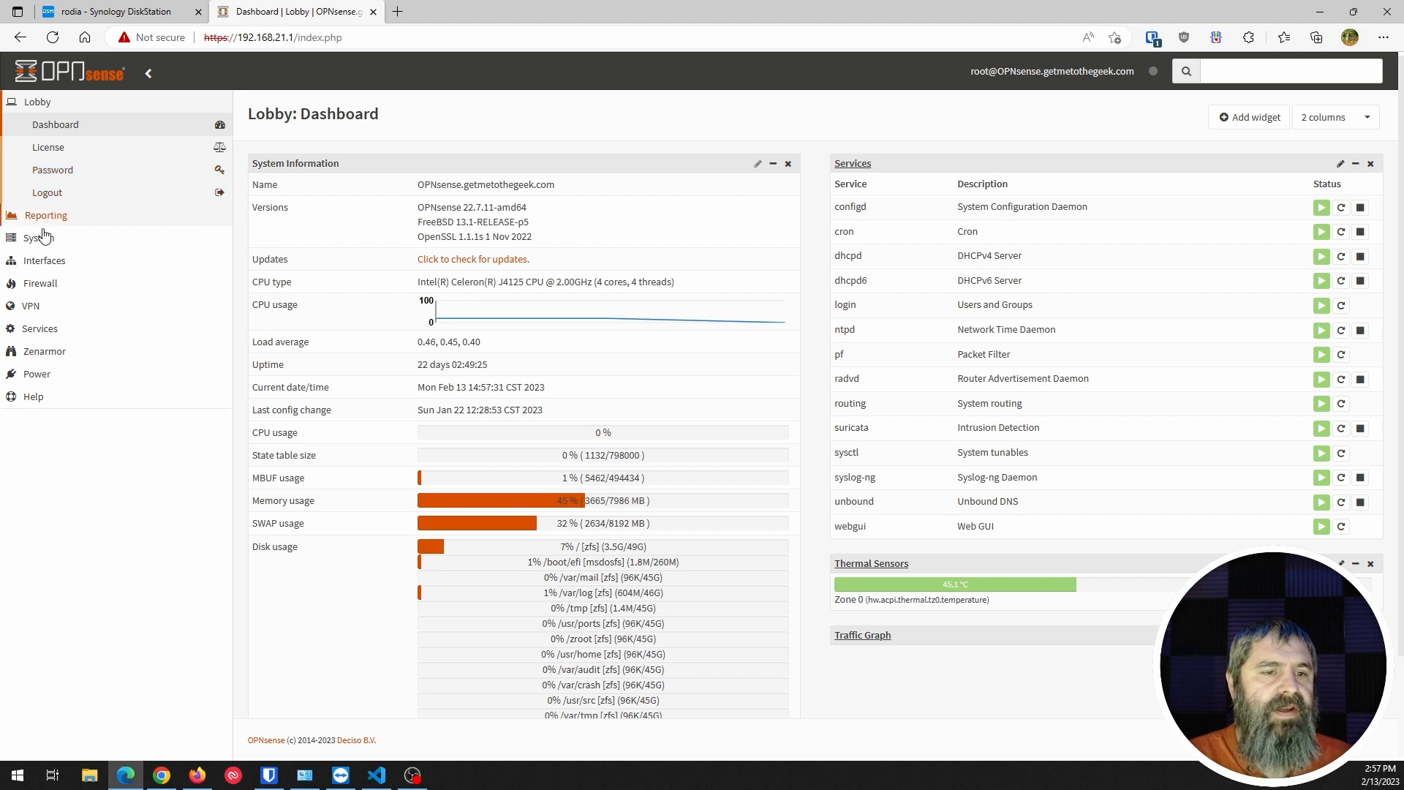
# In the OPNsense firewall, start a new NAT port forward rule on WAN and set its protocol to UDP.
pyautogui.click(40, 283)
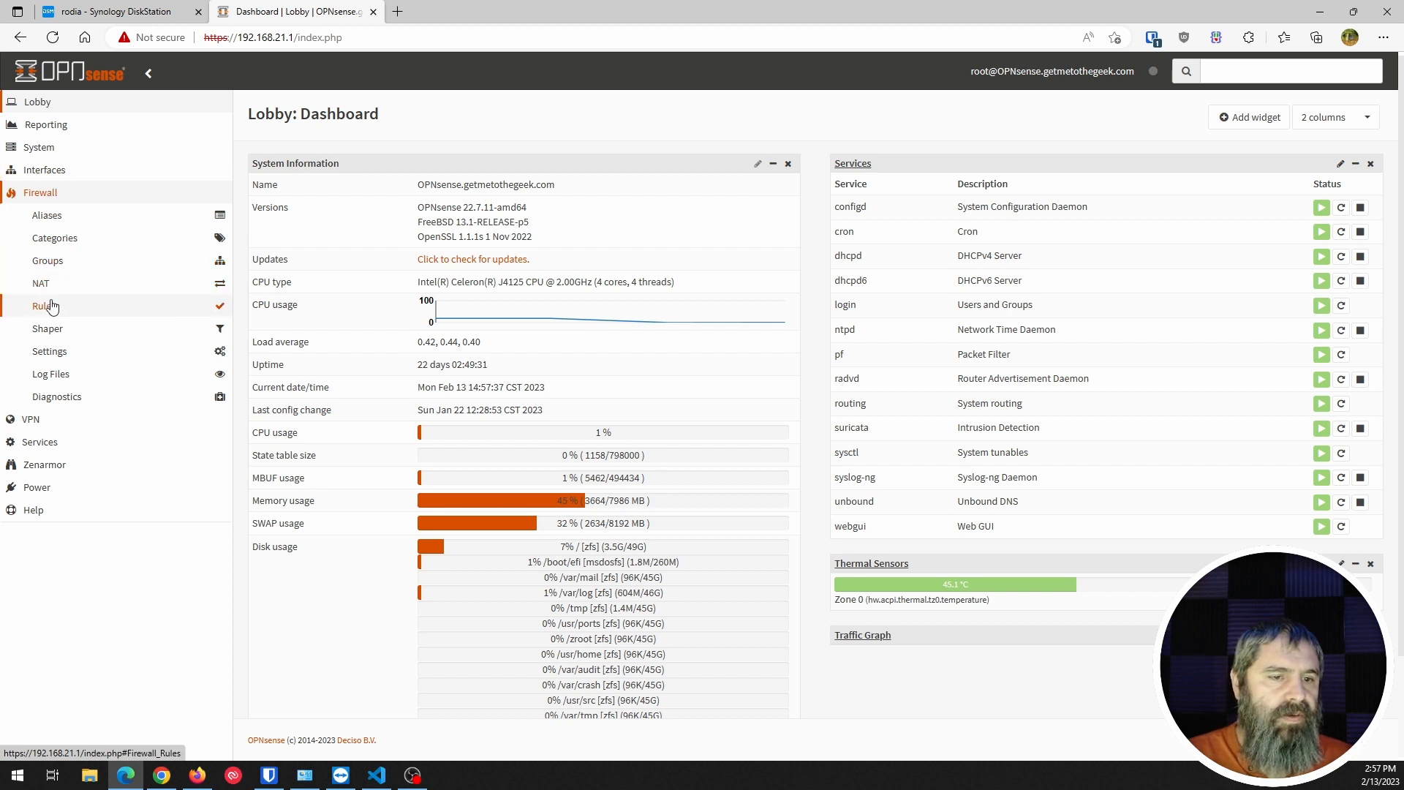
pyautogui.click(48, 287)
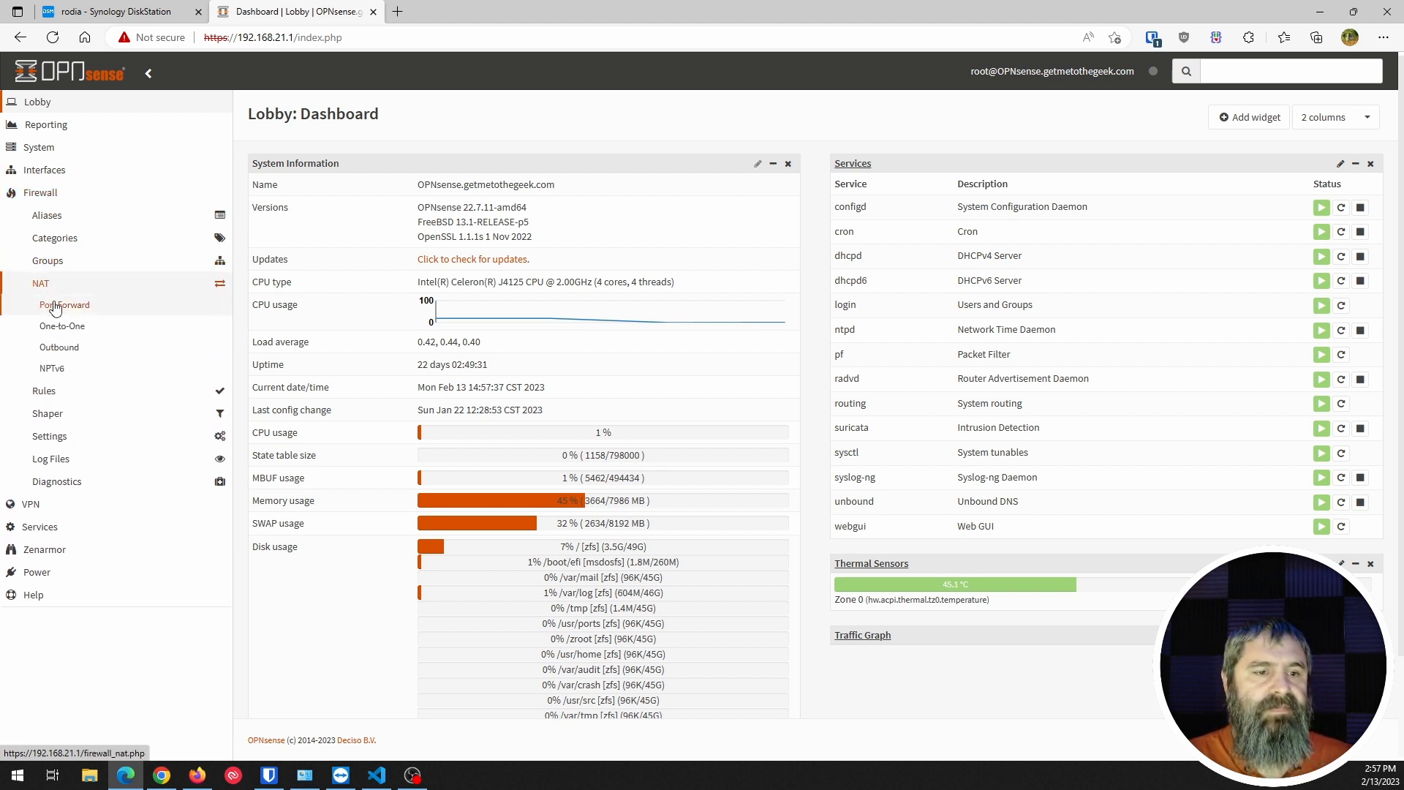
pyautogui.click(78, 308)
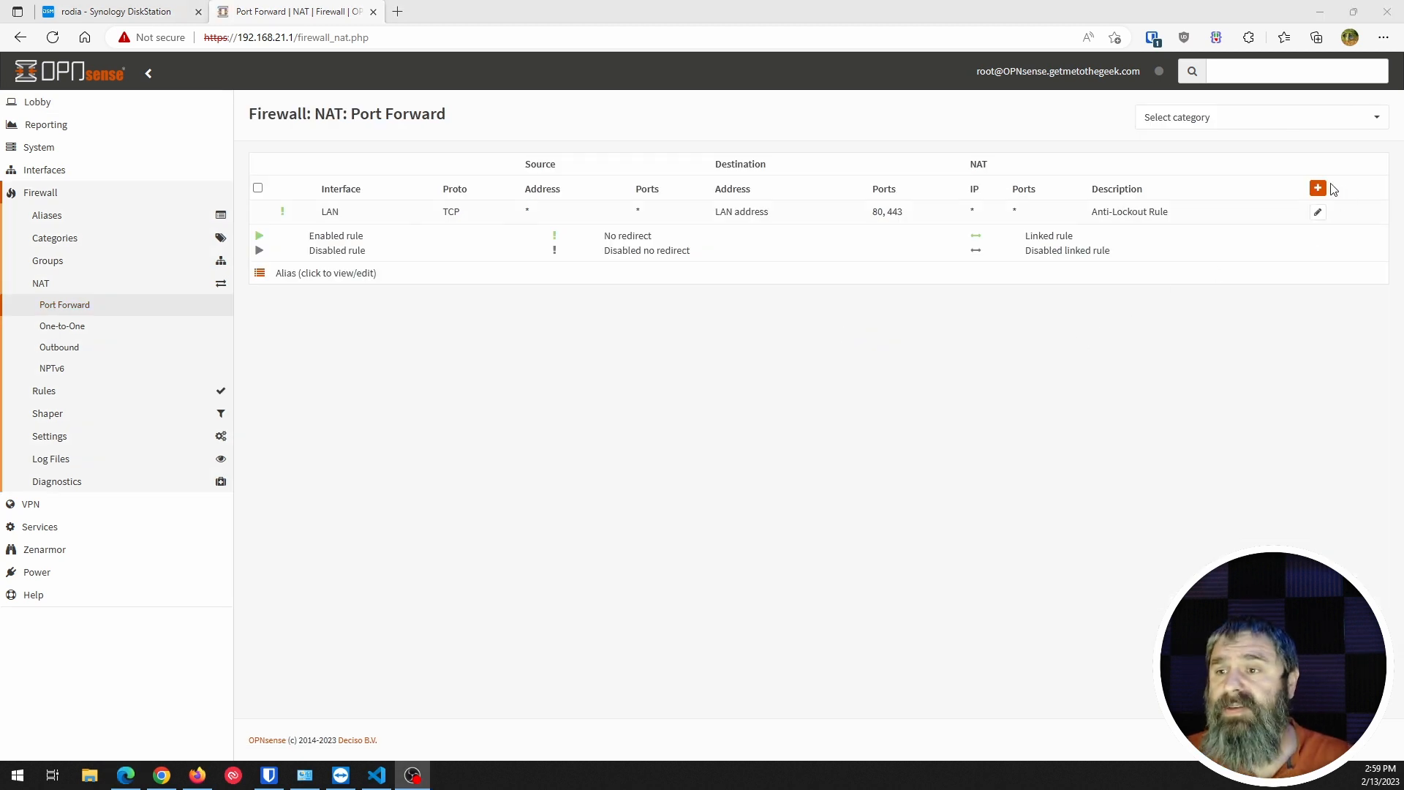
pyautogui.click(1318, 188)
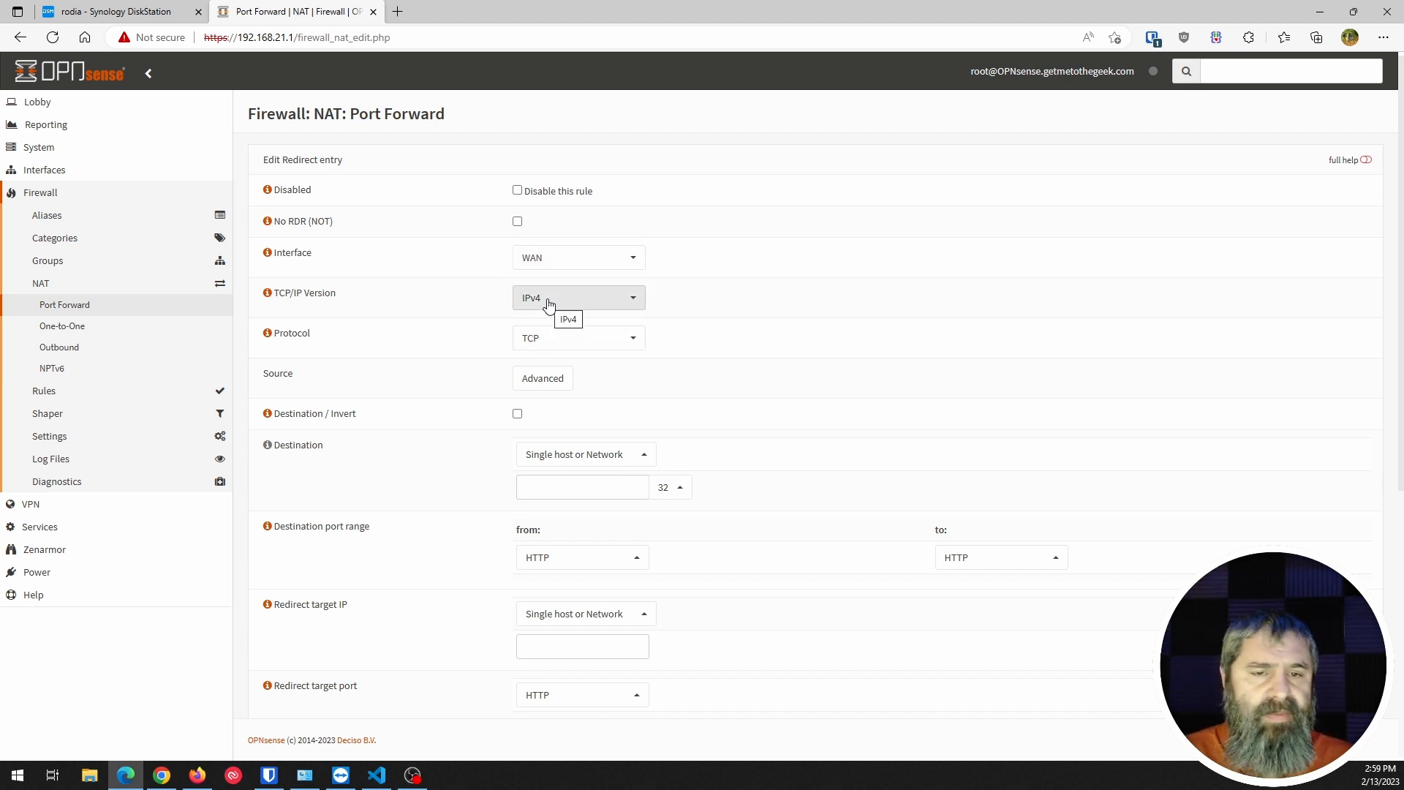
pyautogui.click(537, 338)
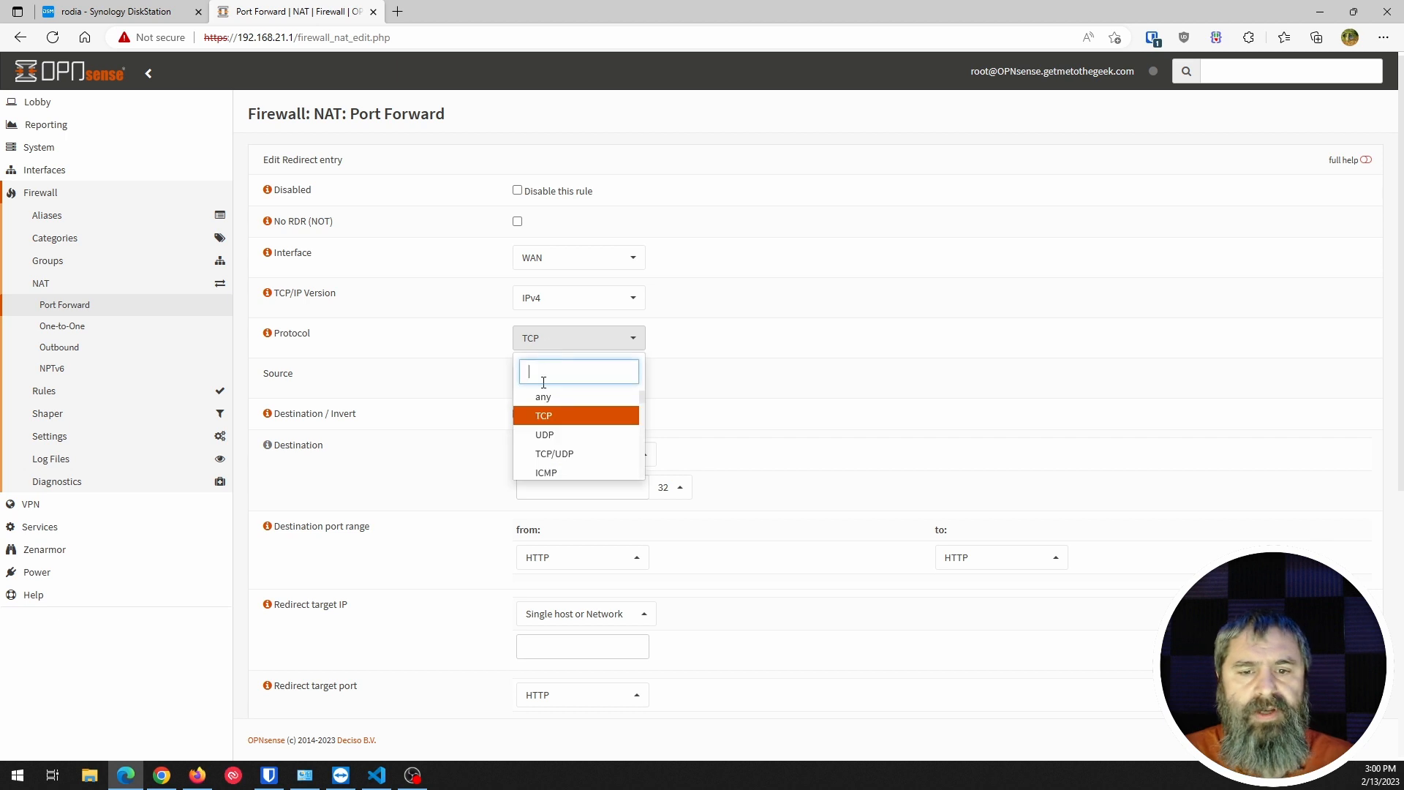
pyautogui.click(544, 437)
# Set the rule's destination to WAN address and its destination port range to OpenVPN.
pyautogui.scroll(-2, 479, 374)
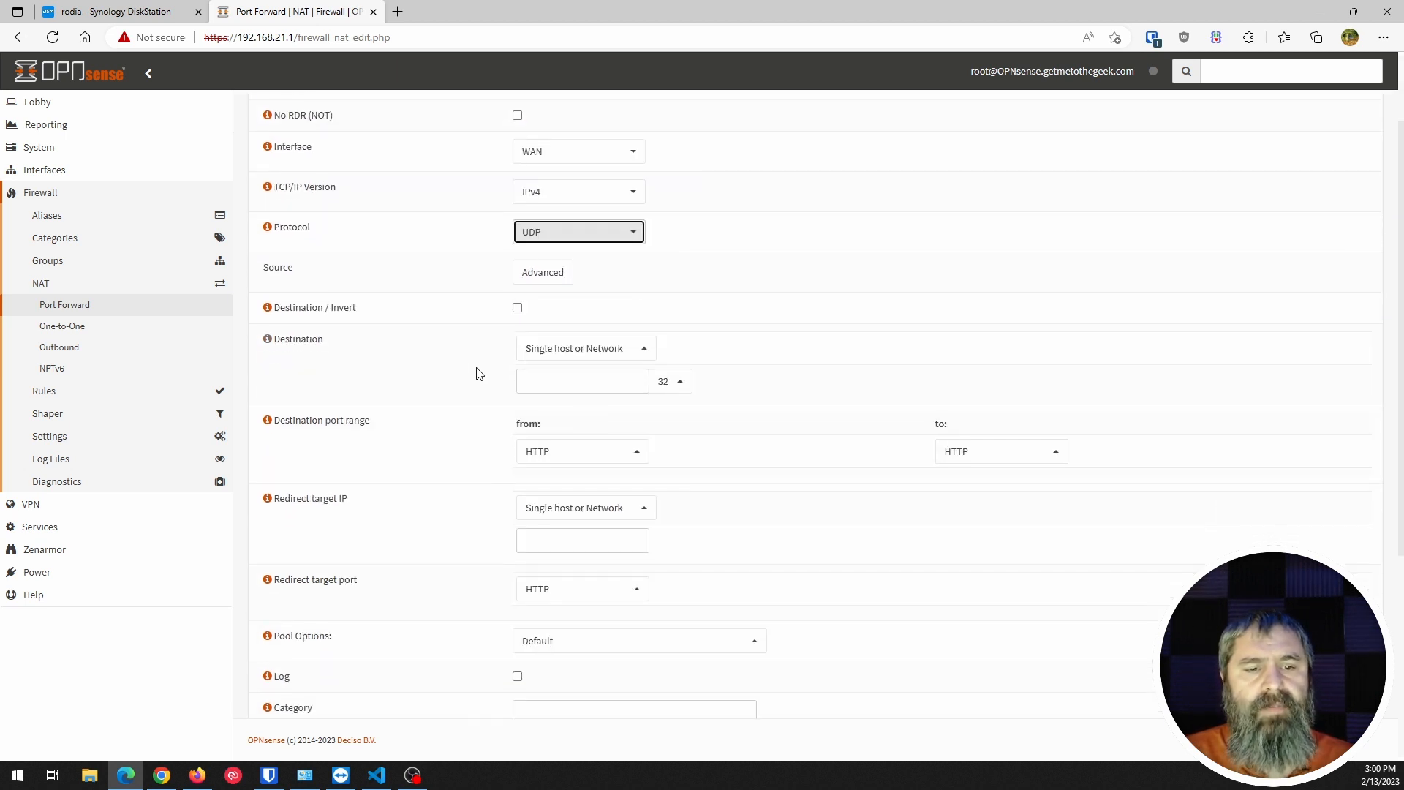
pyautogui.click(589, 357)
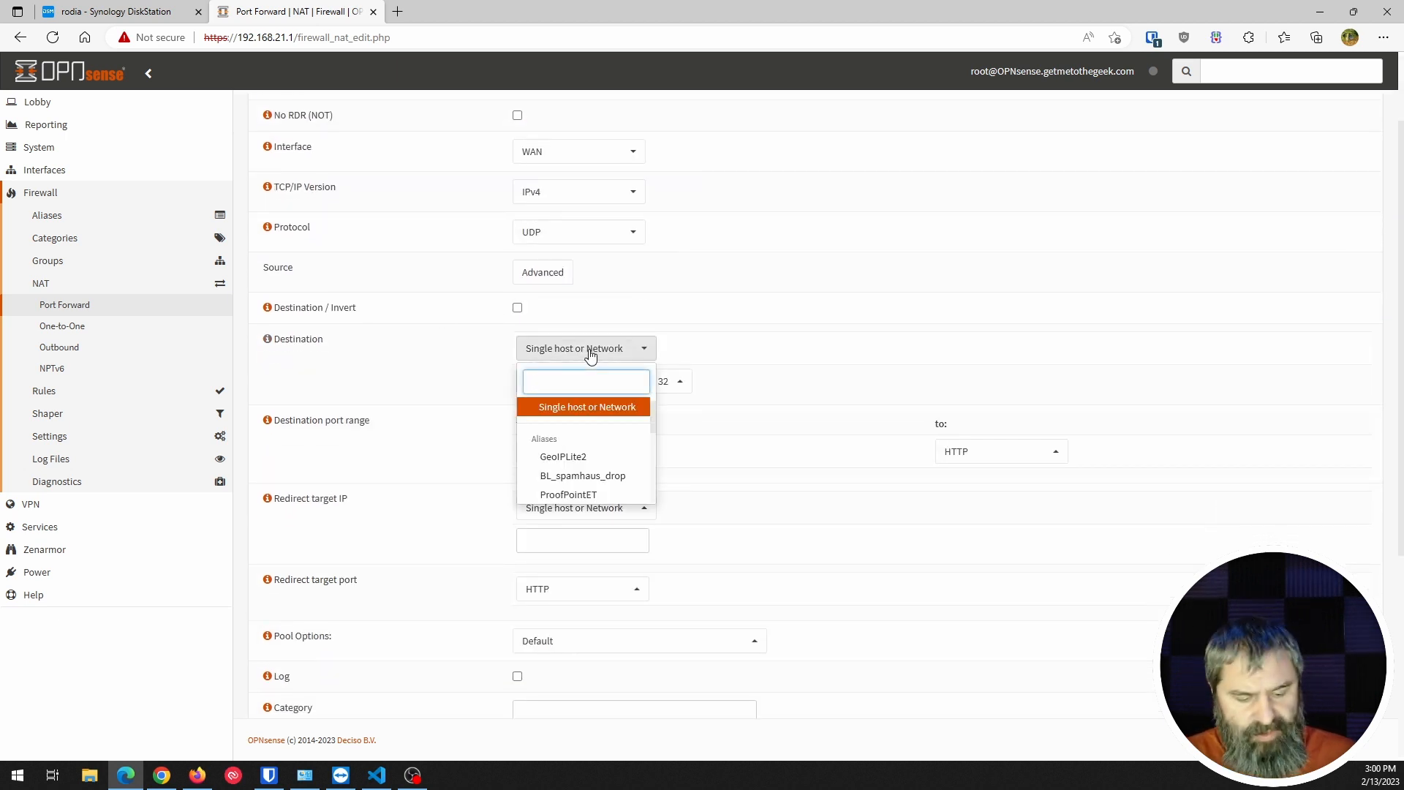
pyautogui.write('wan')
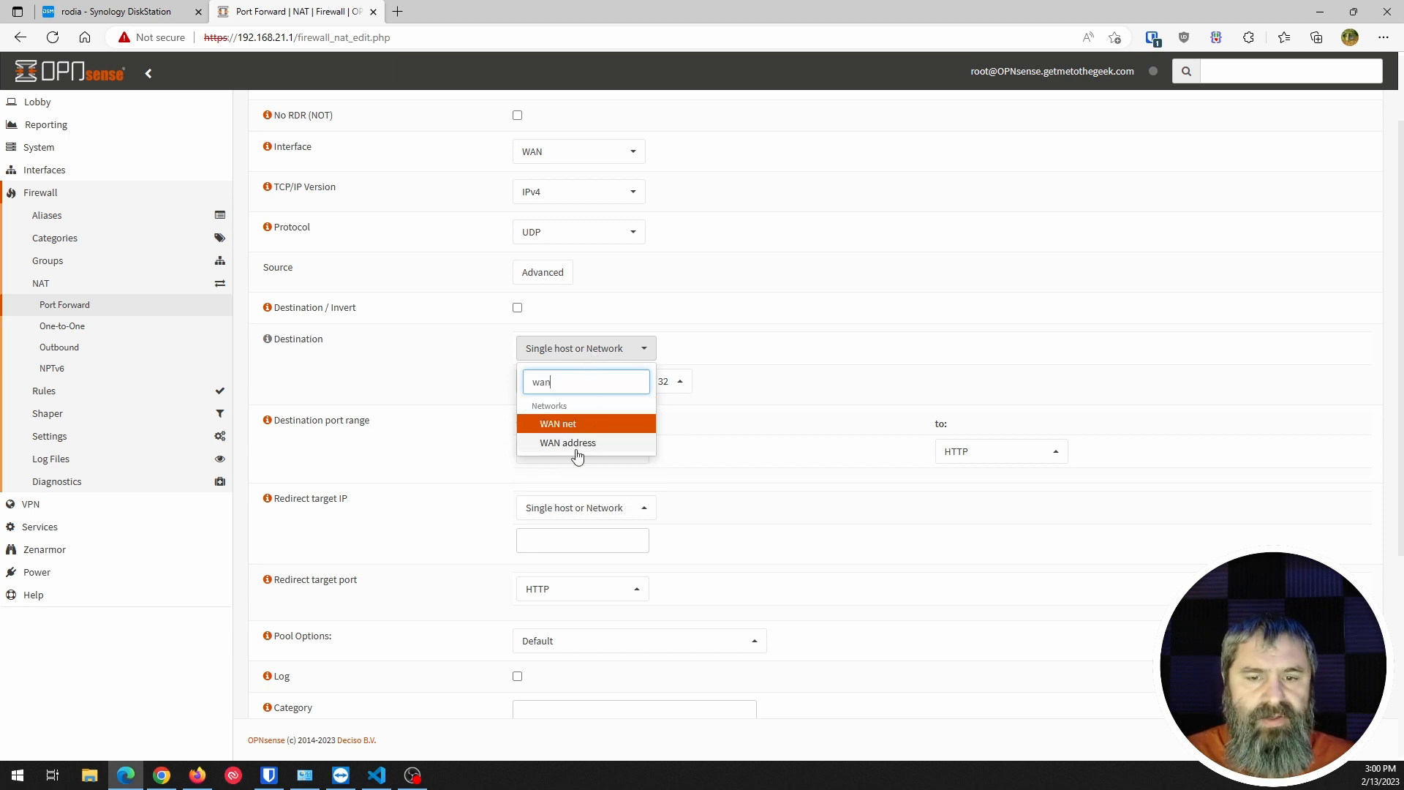
pyautogui.click(577, 444)
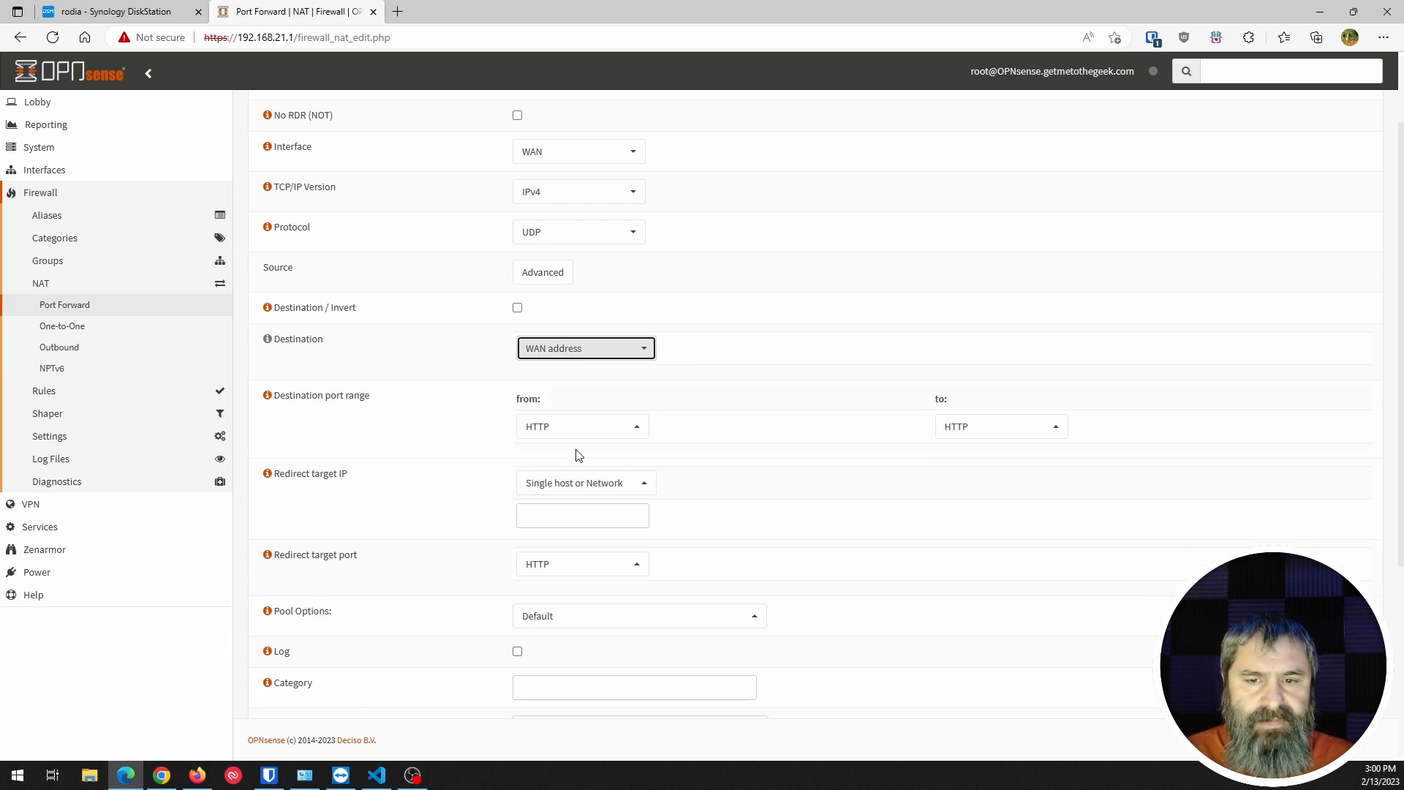
pyautogui.click(617, 435)
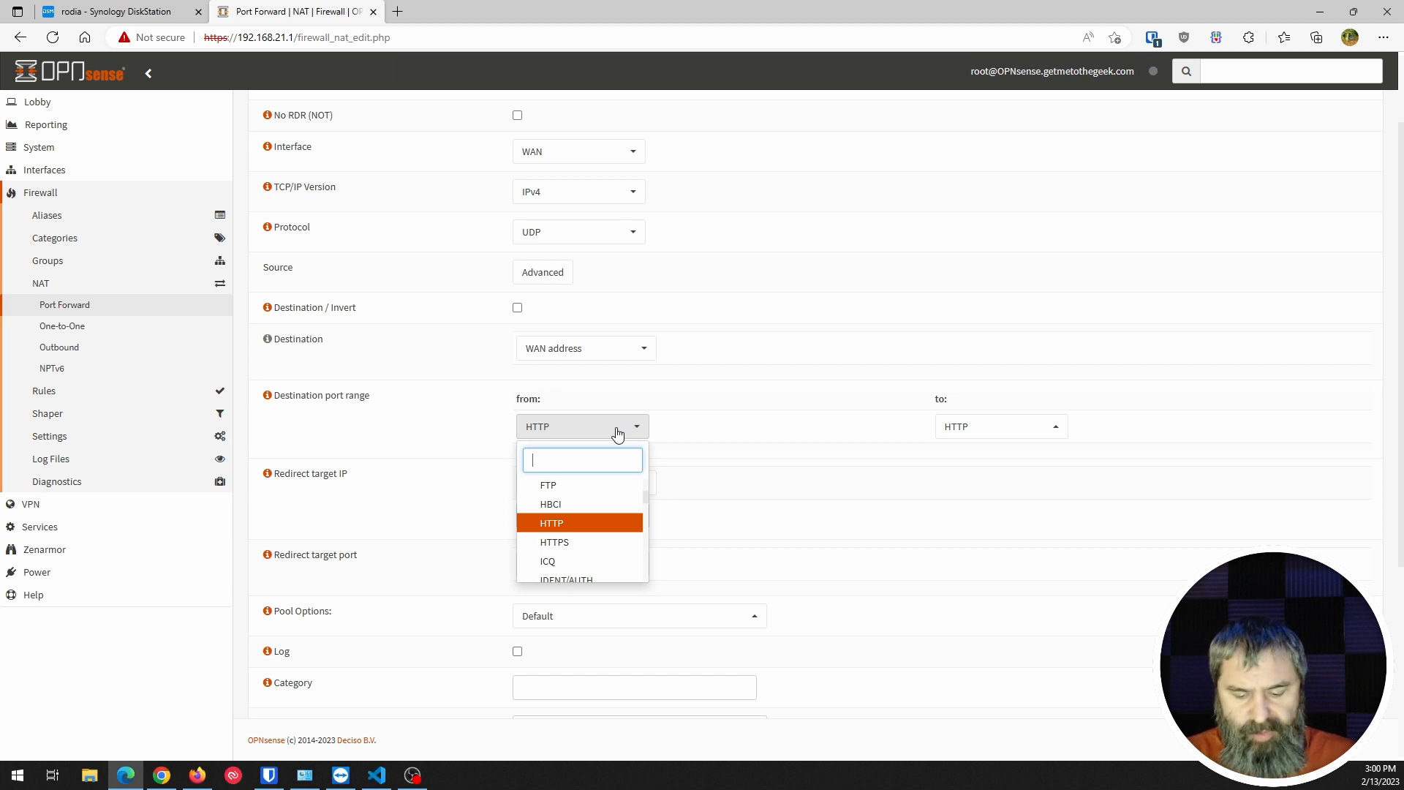
pyautogui.write('op')
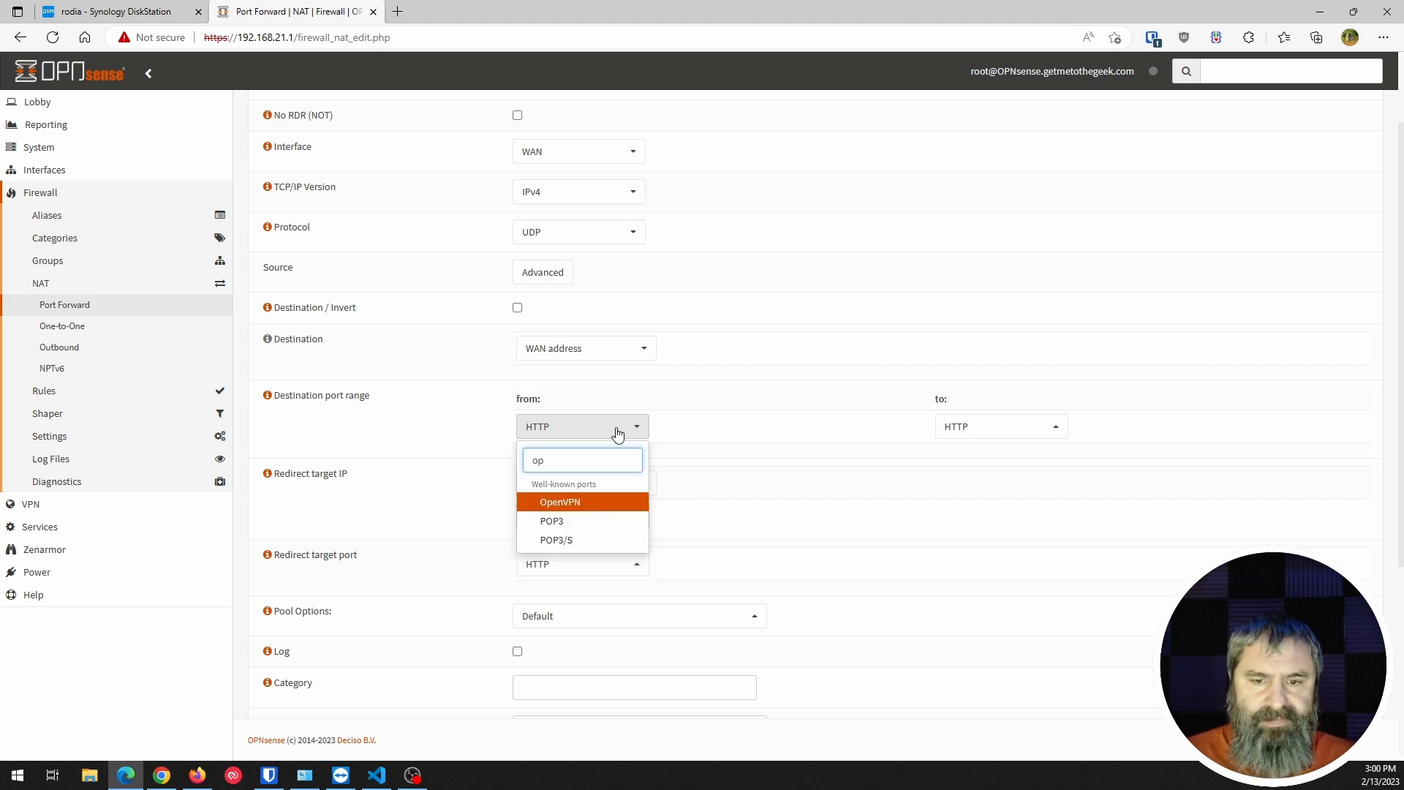
pyautogui.click(574, 503)
# Set the rule's redirect target IP to the single host 192.168.21.44.
pyautogui.scroll(-2, 451, 450)
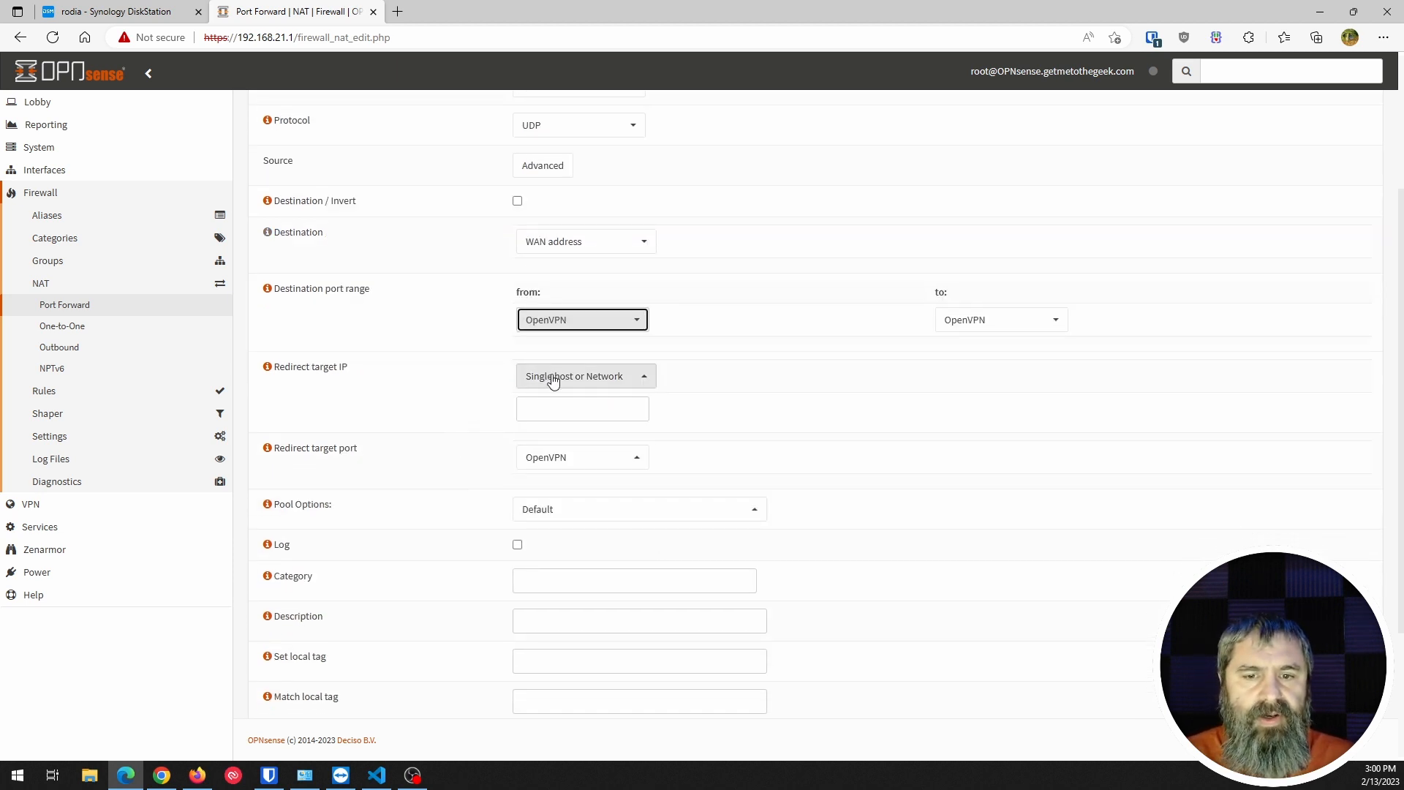
pyautogui.click(553, 377)
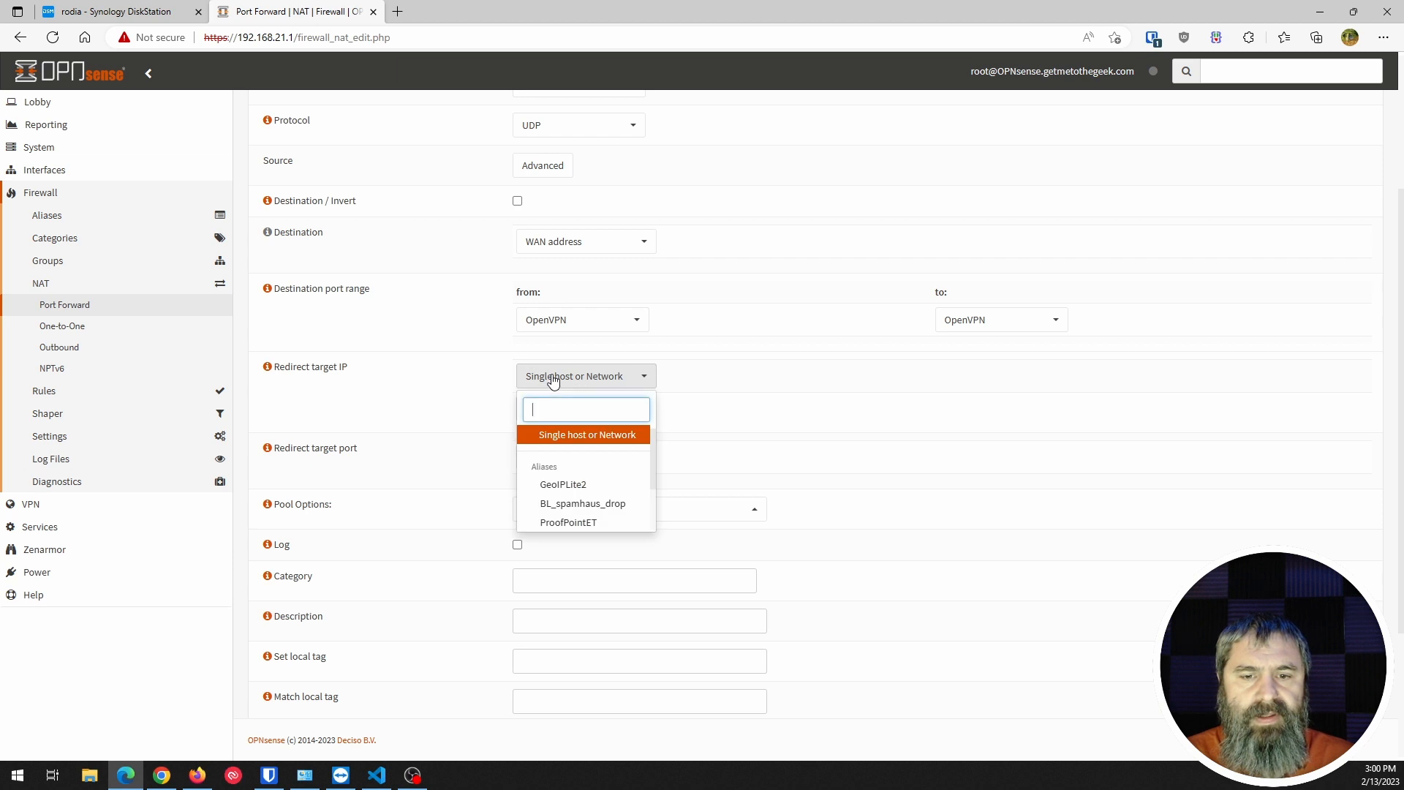
pyautogui.click(418, 403)
pyautogui.click(547, 408)
pyautogui.write('192.168.21')
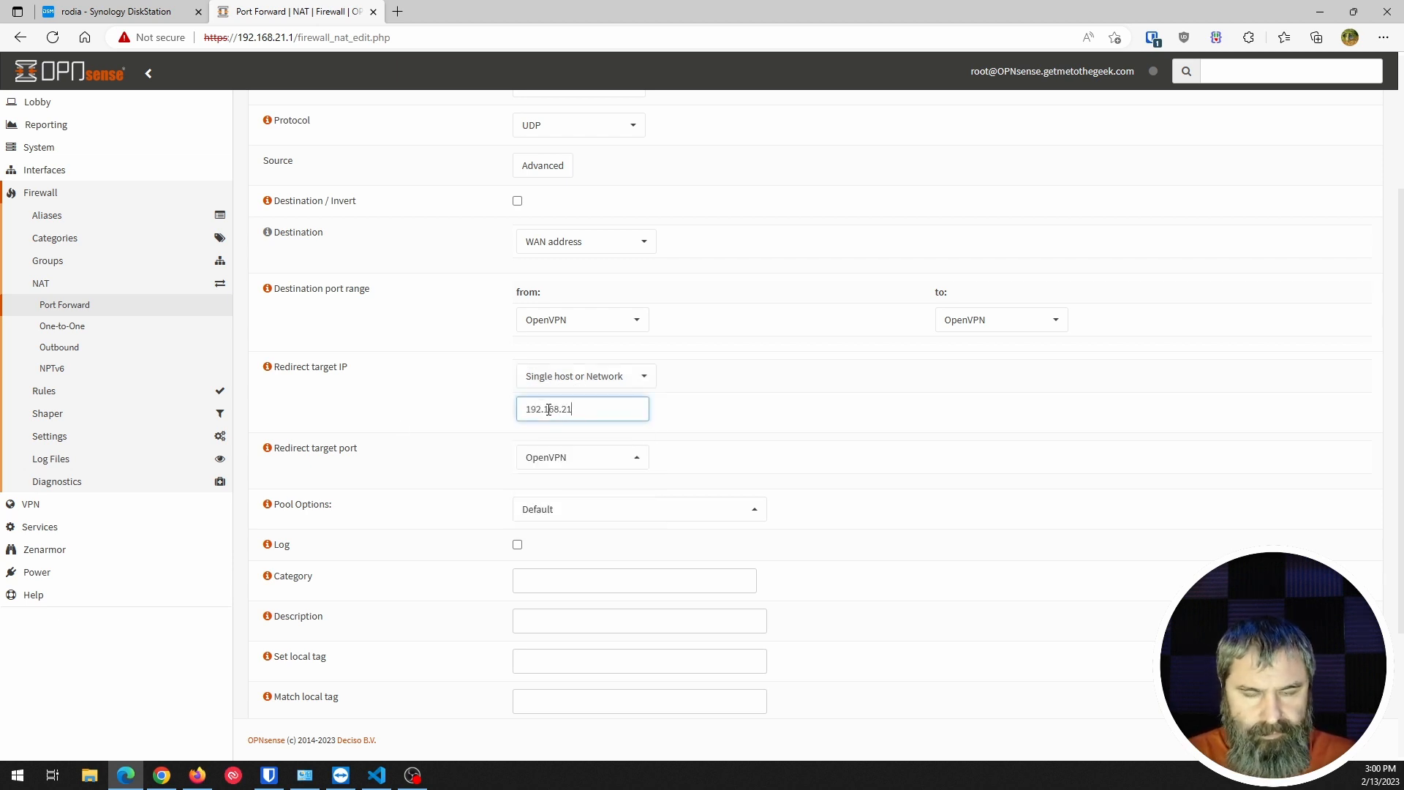
pyautogui.write('.44')
pyautogui.click(466, 431)
# Describe the port forward rule as opnvpnsynology, save it, and apply the NAT changes.
pyautogui.scroll(-2, 487, 419)
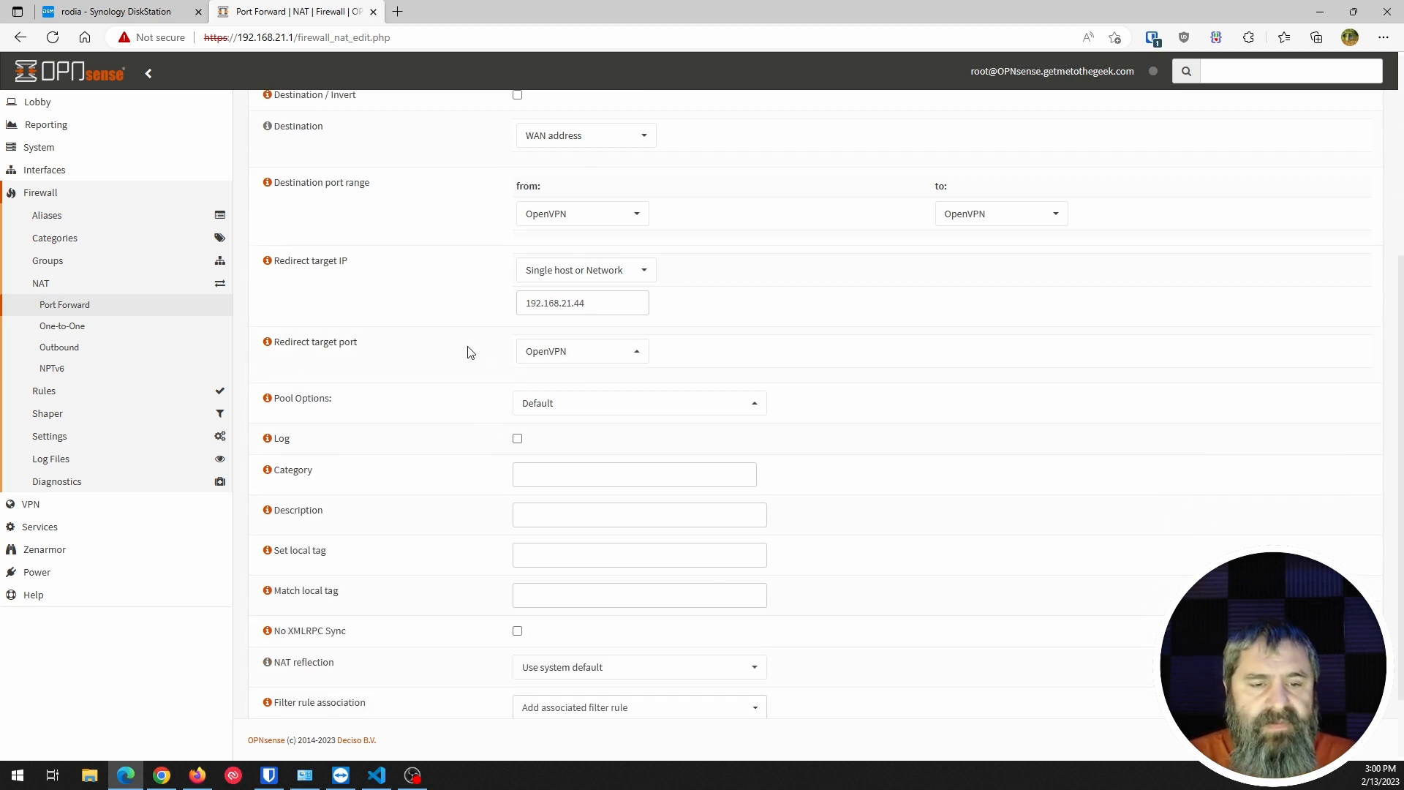
pyautogui.scroll(-2, 472, 357)
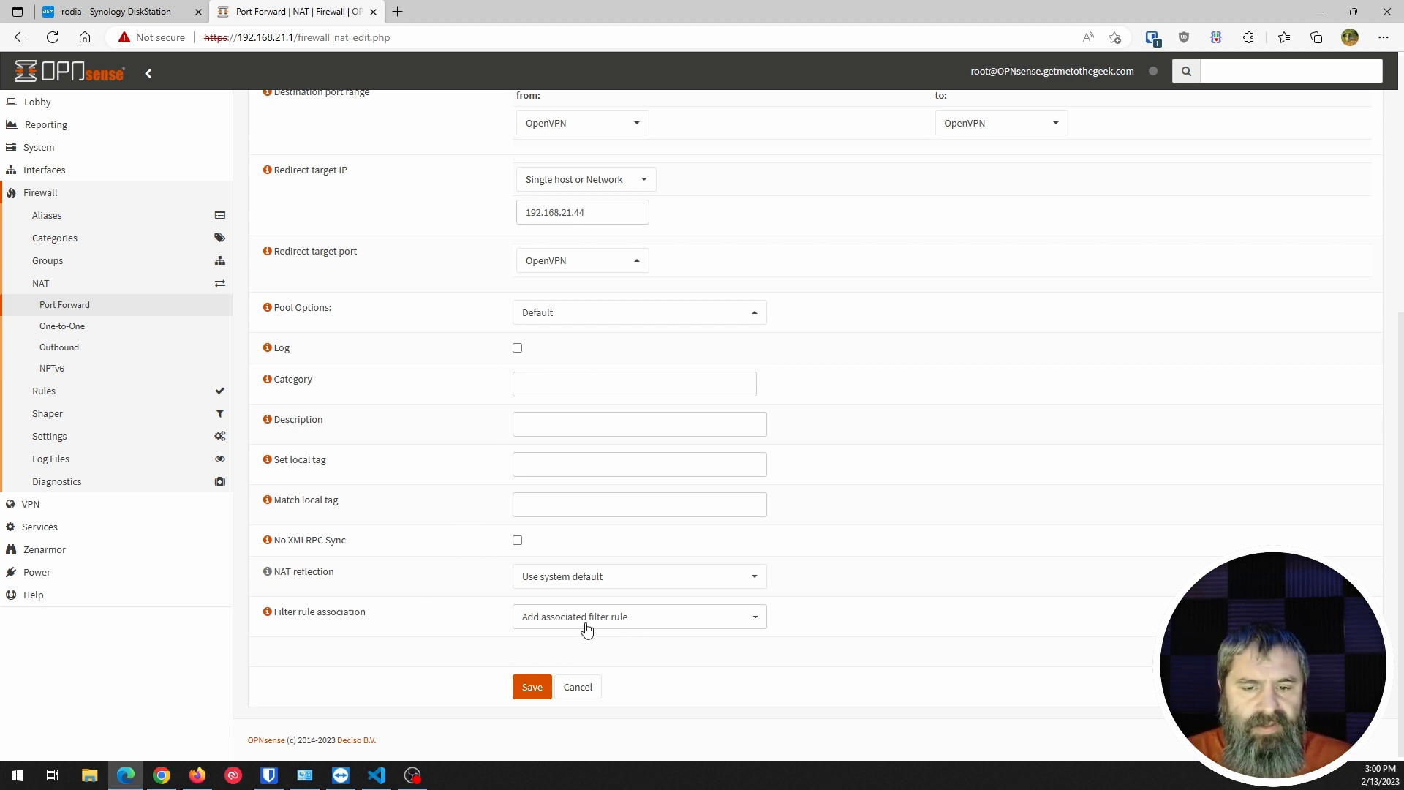
pyautogui.click(535, 419)
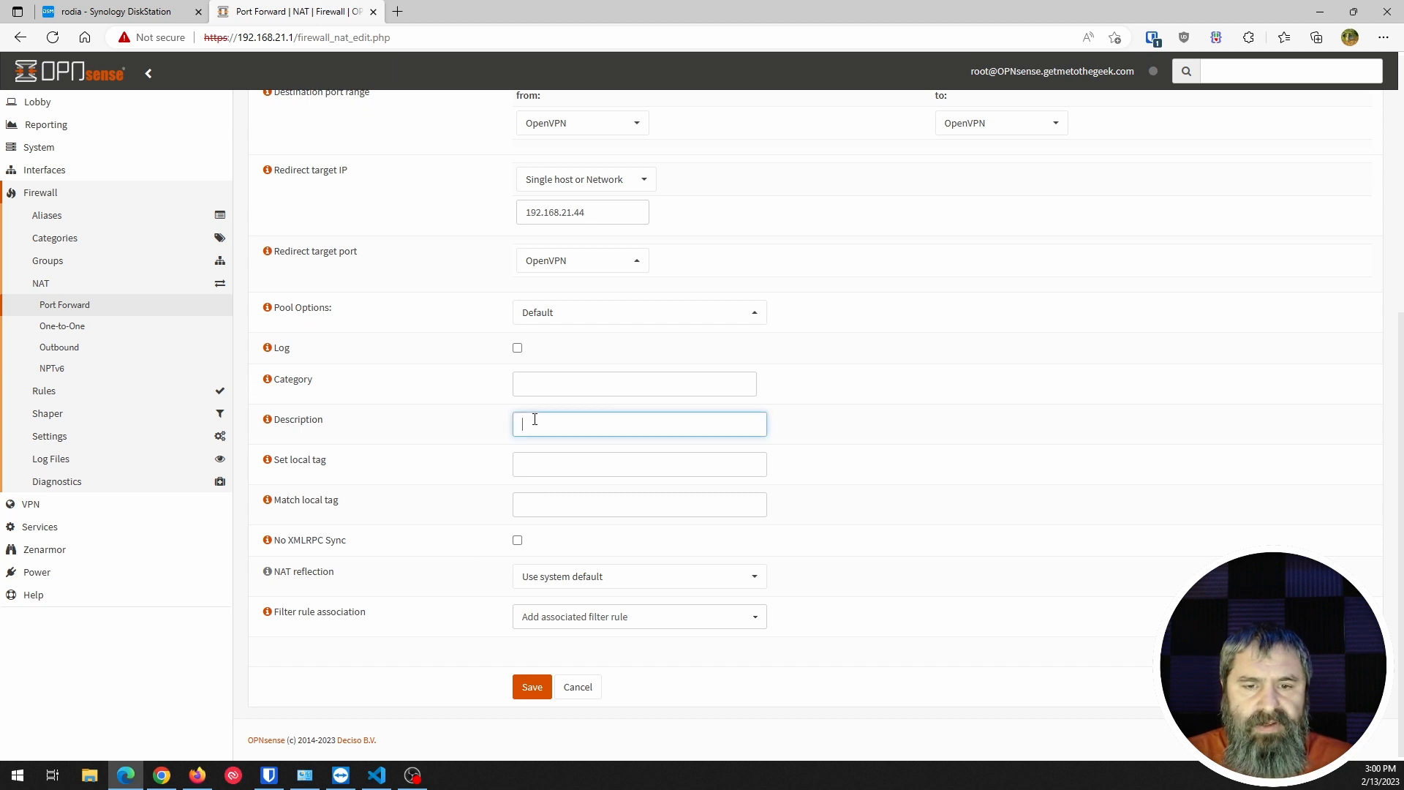
pyautogui.write('opnvpnsynology')
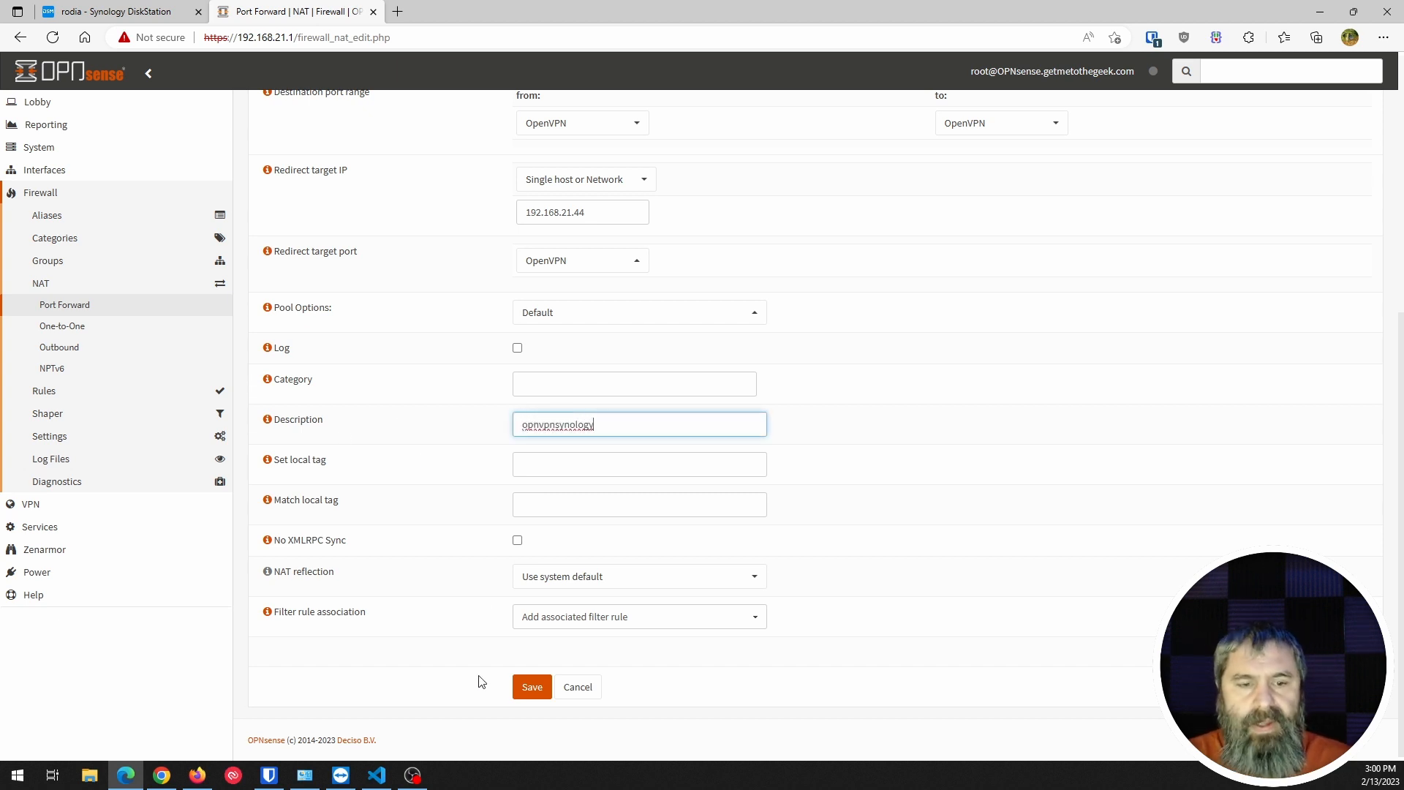
pyautogui.click(530, 690)
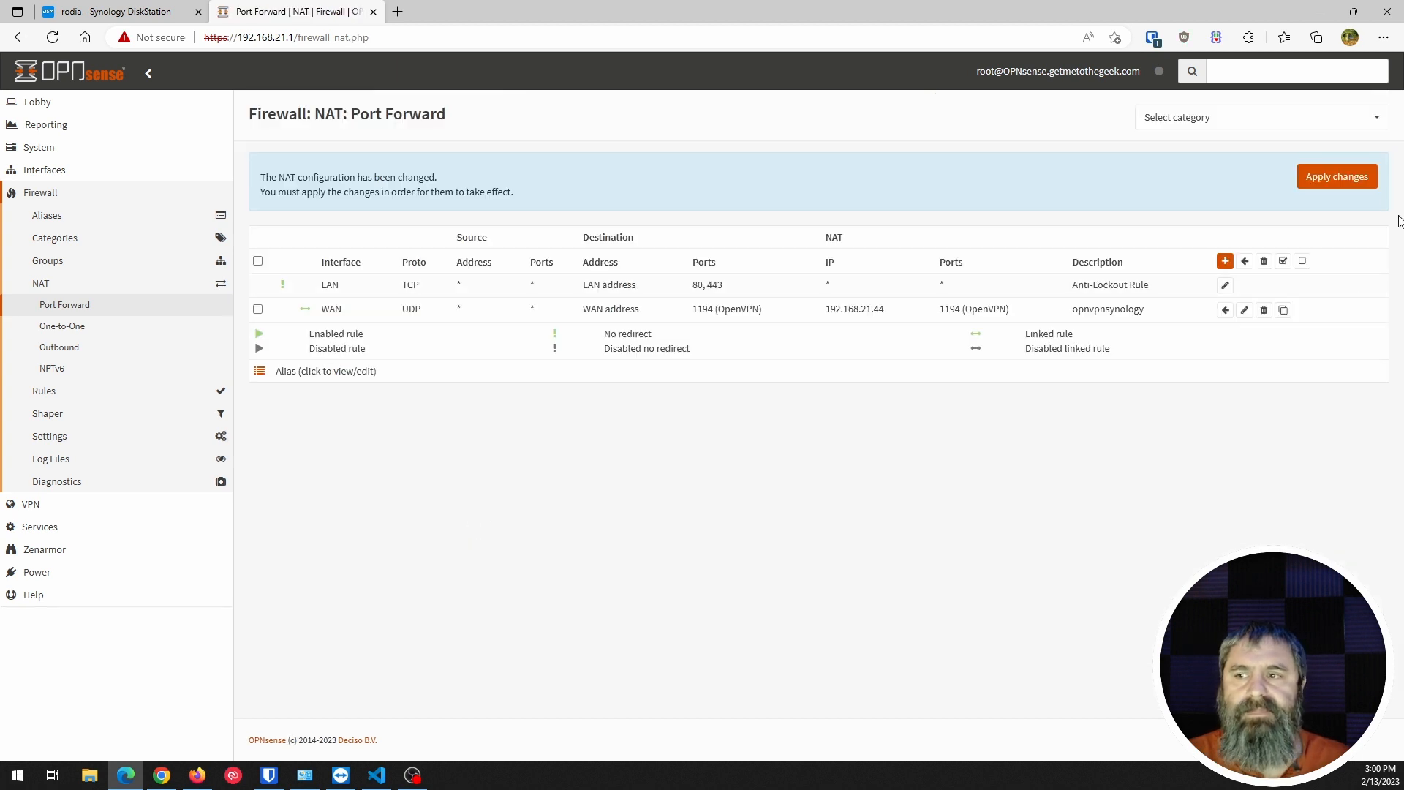
pyautogui.click(1348, 177)
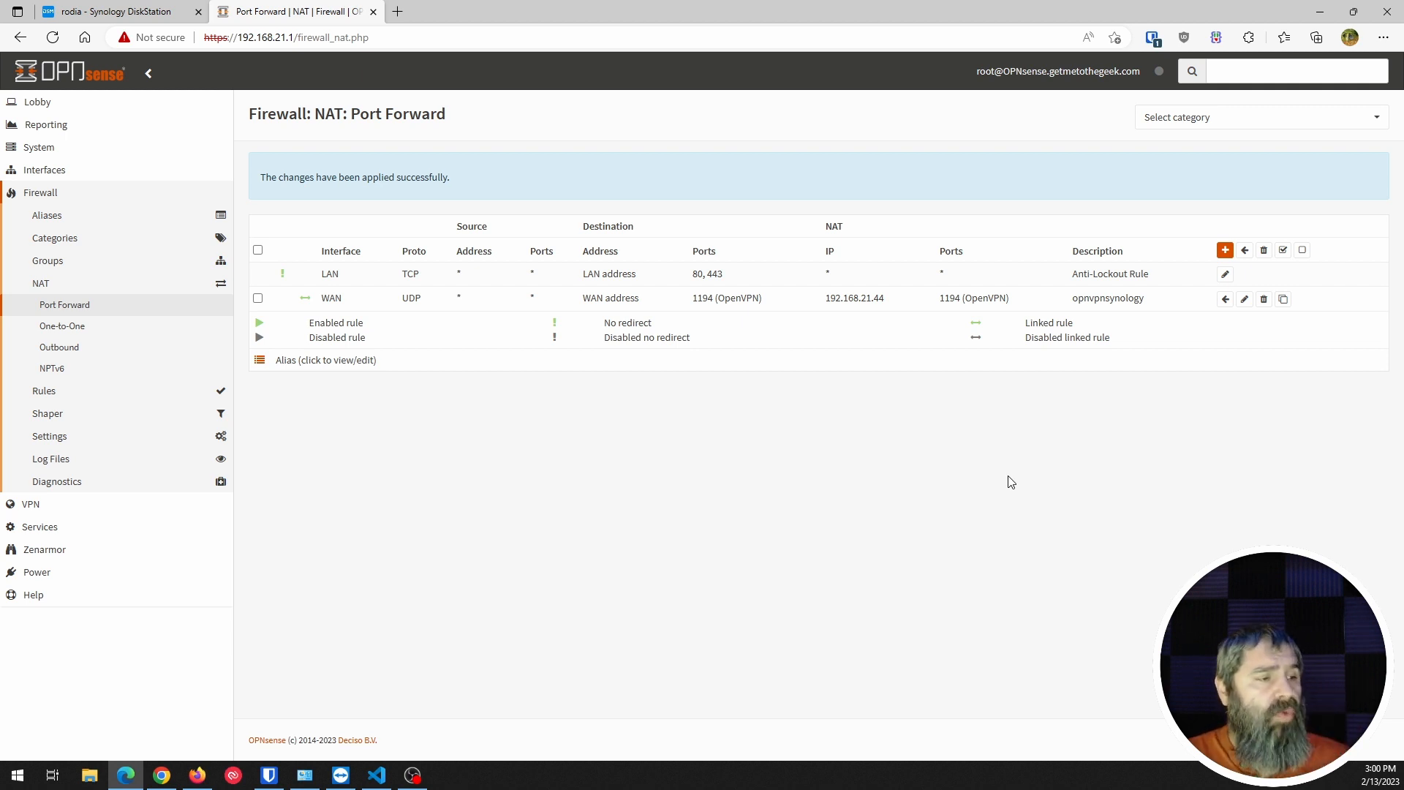
# Return to the Synology VPN Server, check its connection list, and export the OpenVPN configuration.
pyautogui.click(107, 18)
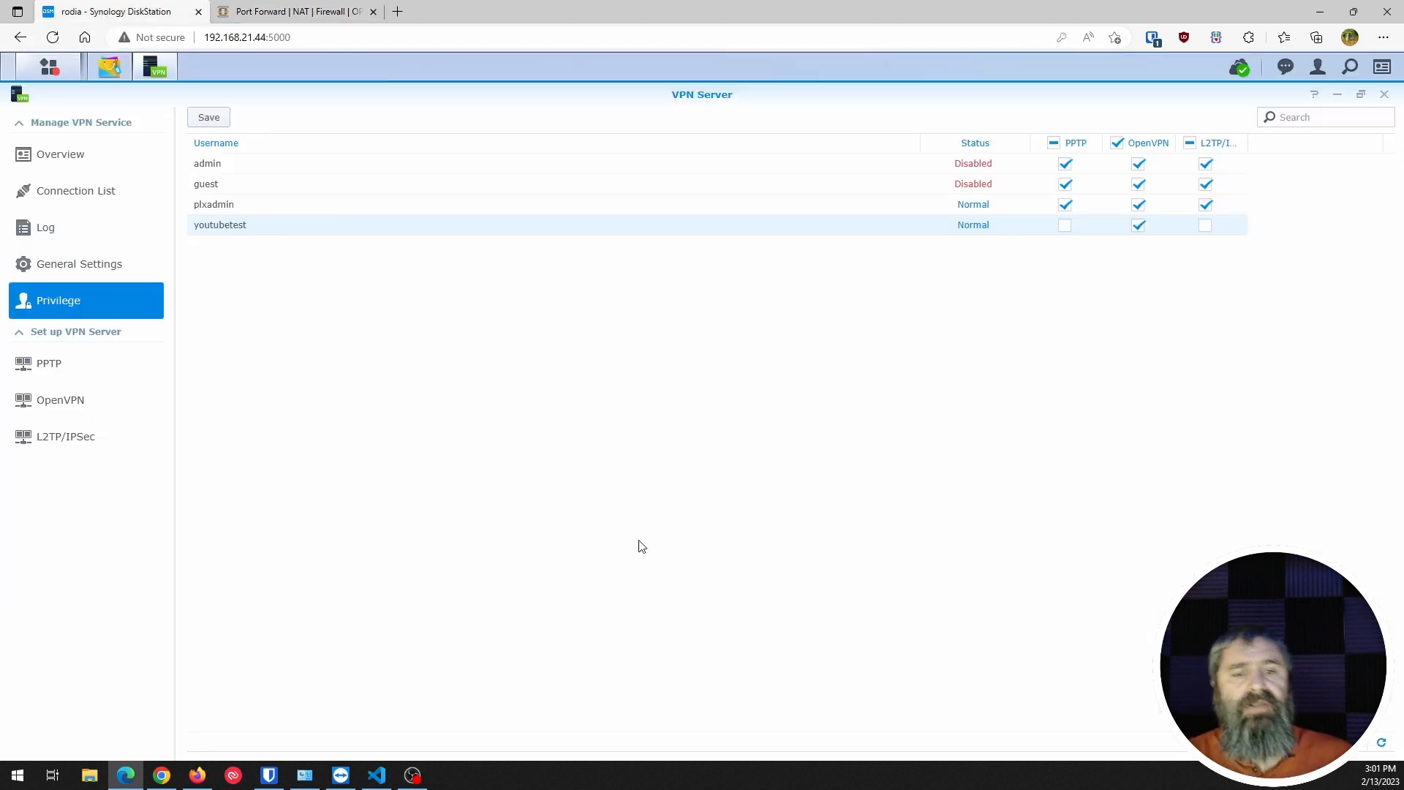
pyautogui.click(300, 14)
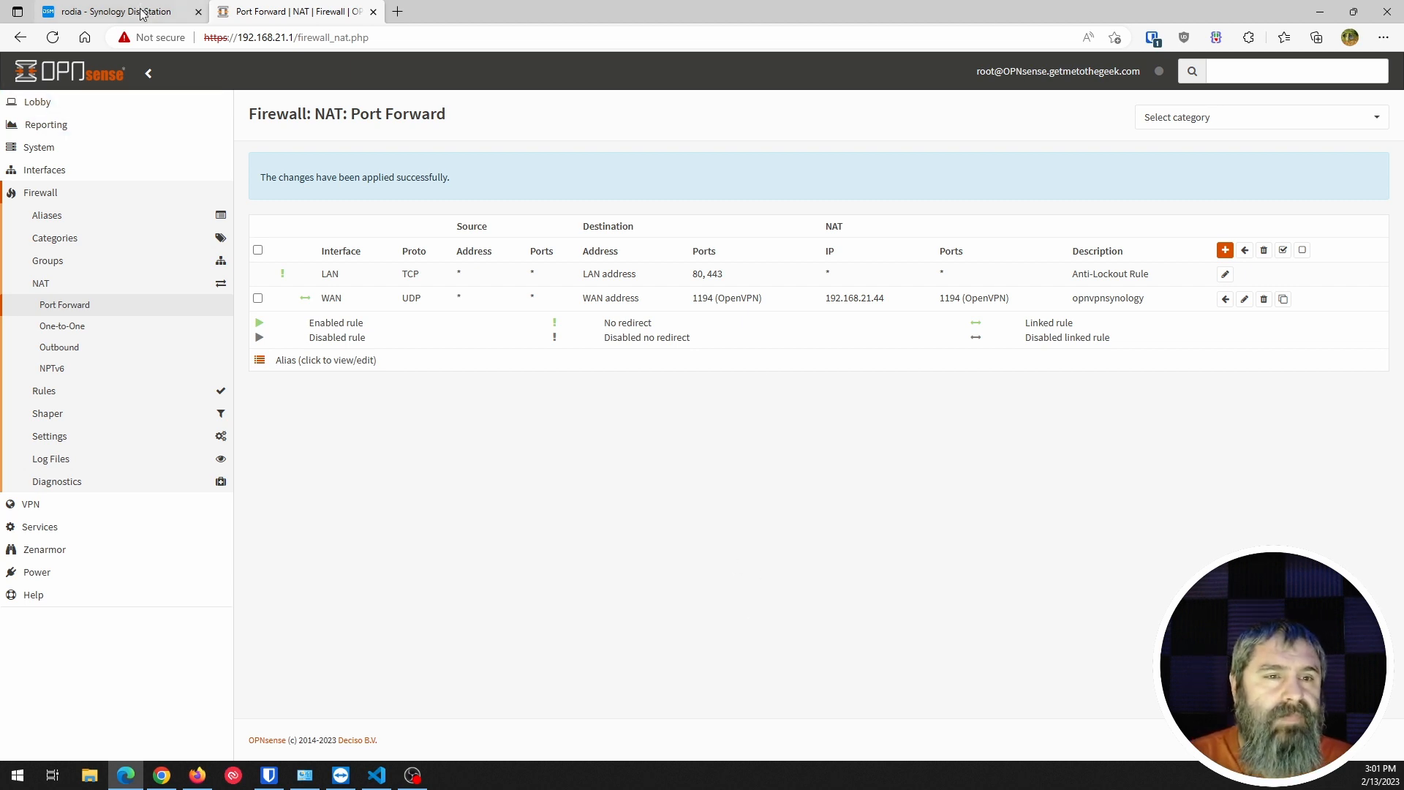
pyautogui.click(117, 12)
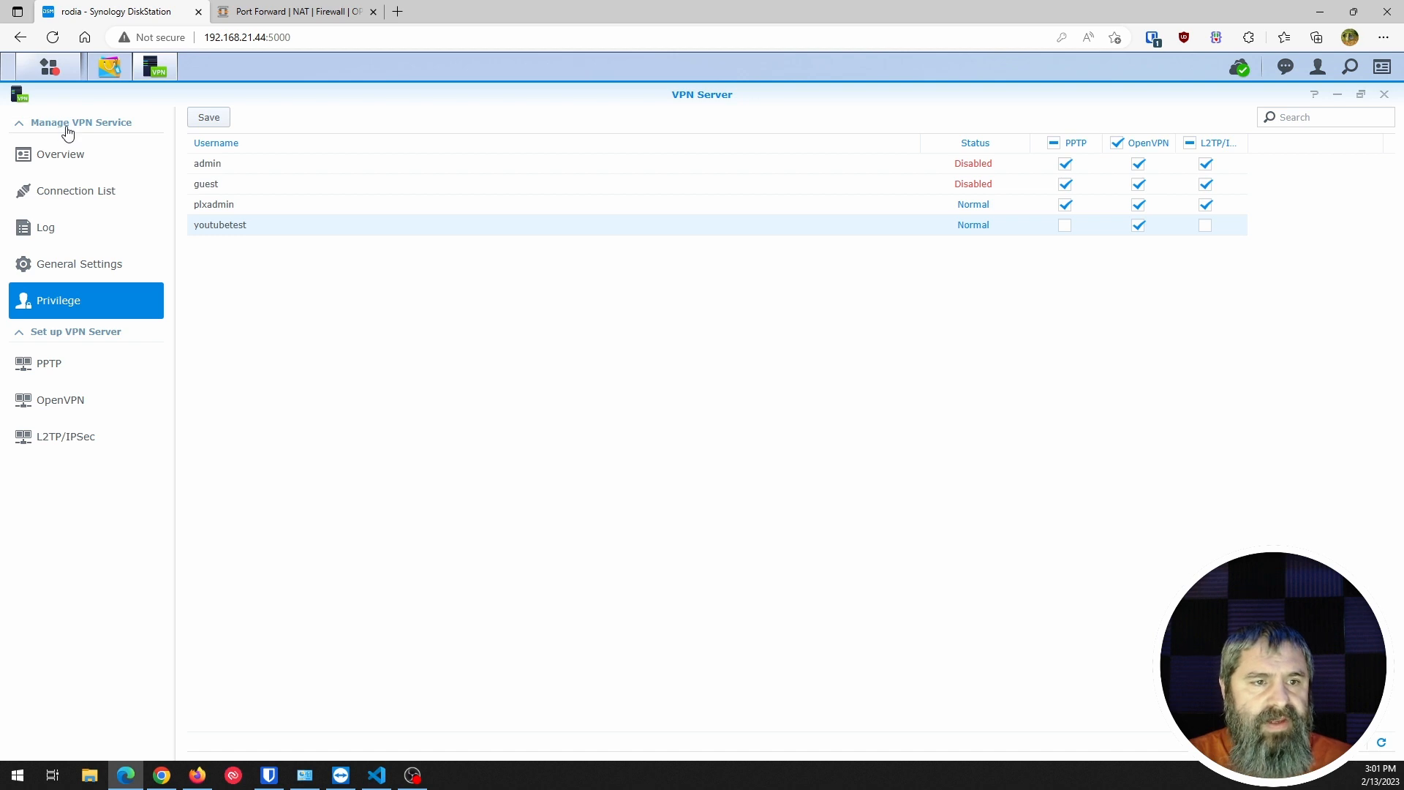
pyautogui.click(69, 194)
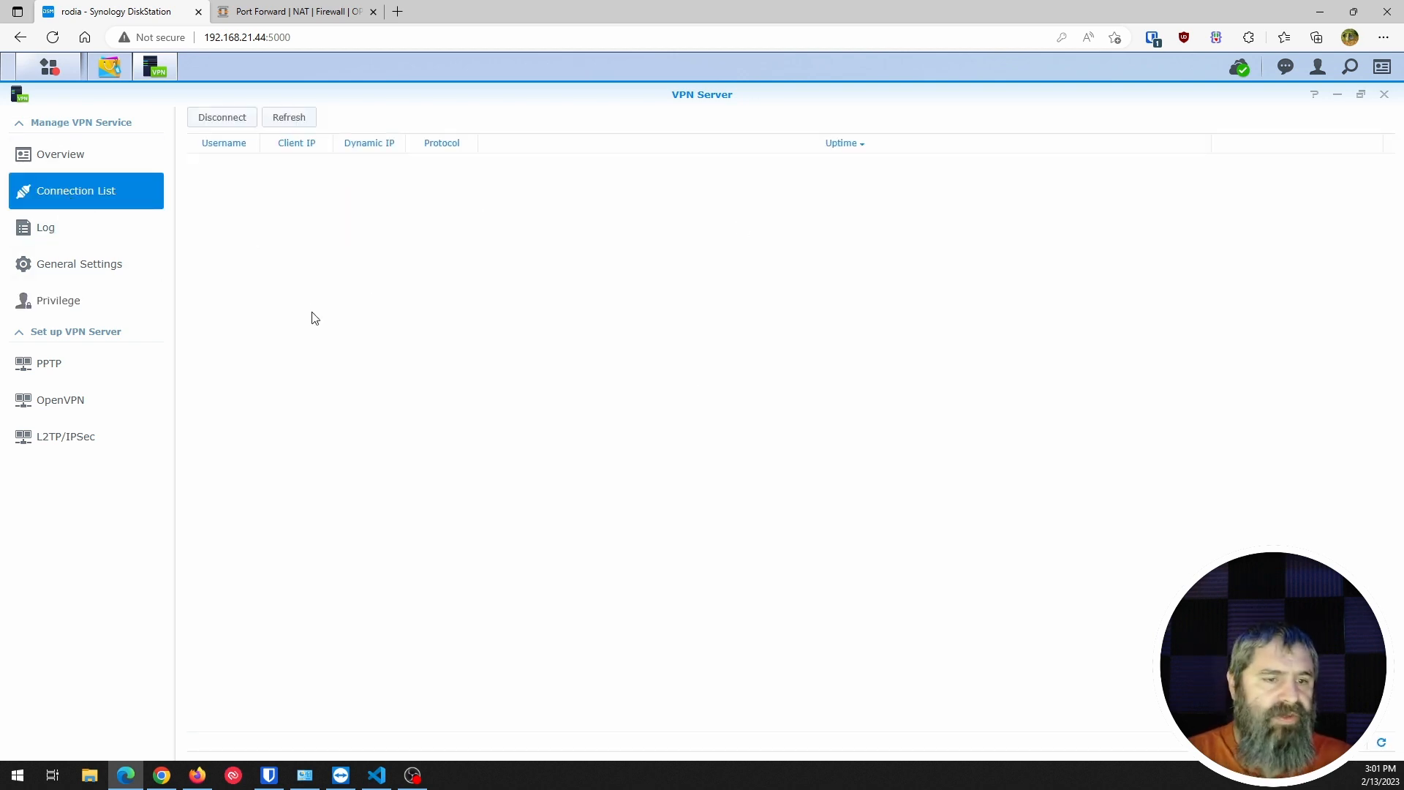
pyautogui.click(59, 407)
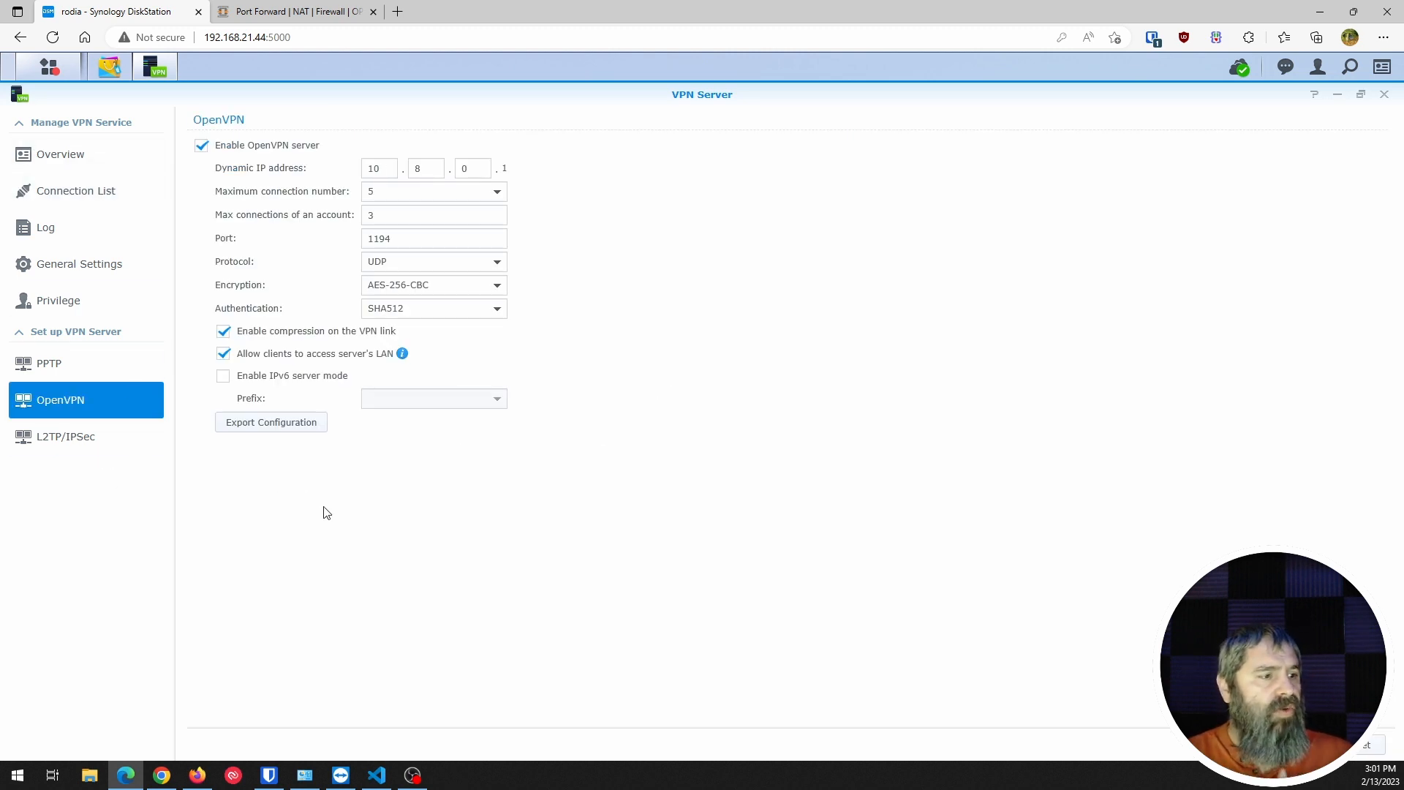
pyautogui.click(291, 428)
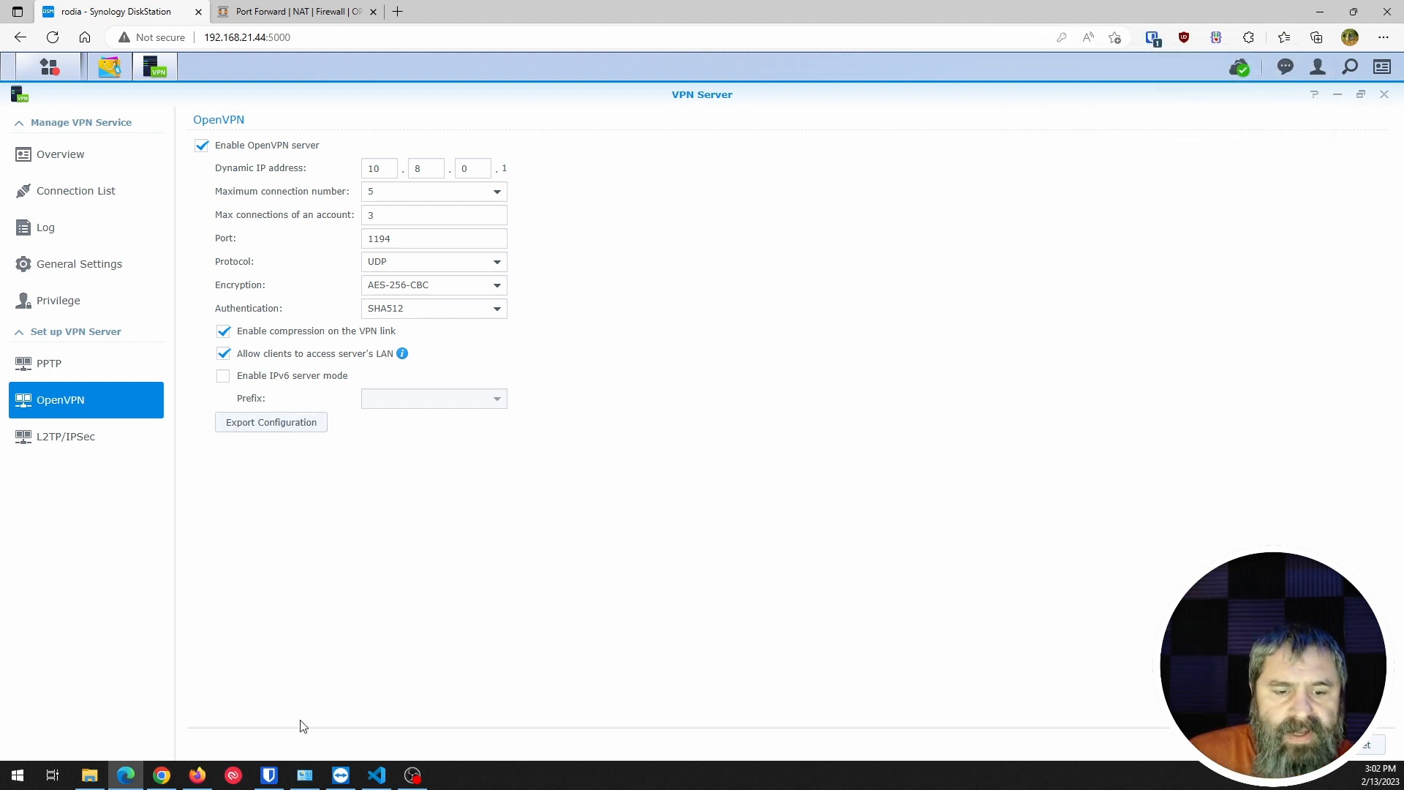
# Open the exported VPNConfig.ovpn from the Downloads openvpn folder in Notepad and locate the YOUR_SERVER_IP placeholder in the remote line.
pyautogui.click(97, 780)
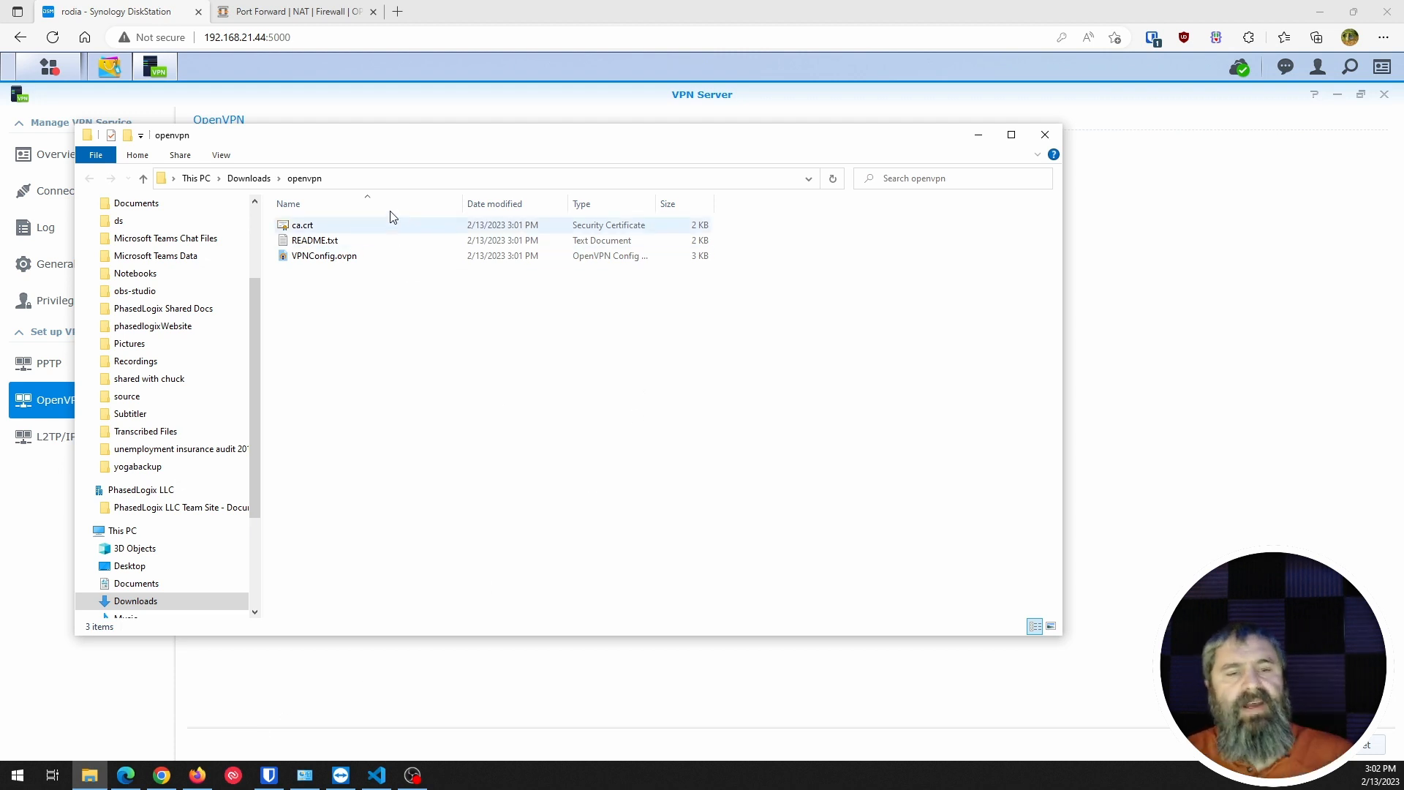
pyautogui.rightClick(324, 258)
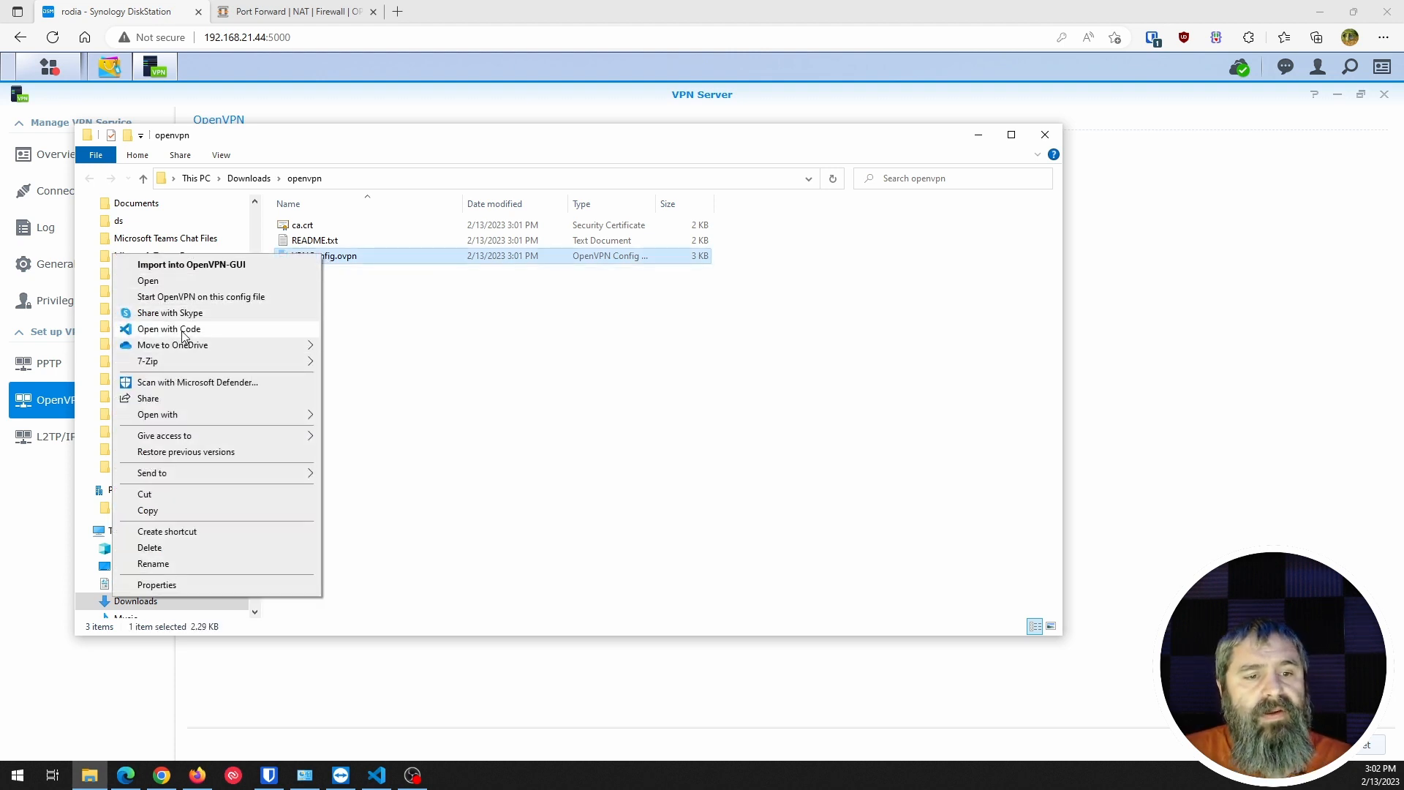
pyautogui.click(183, 330)
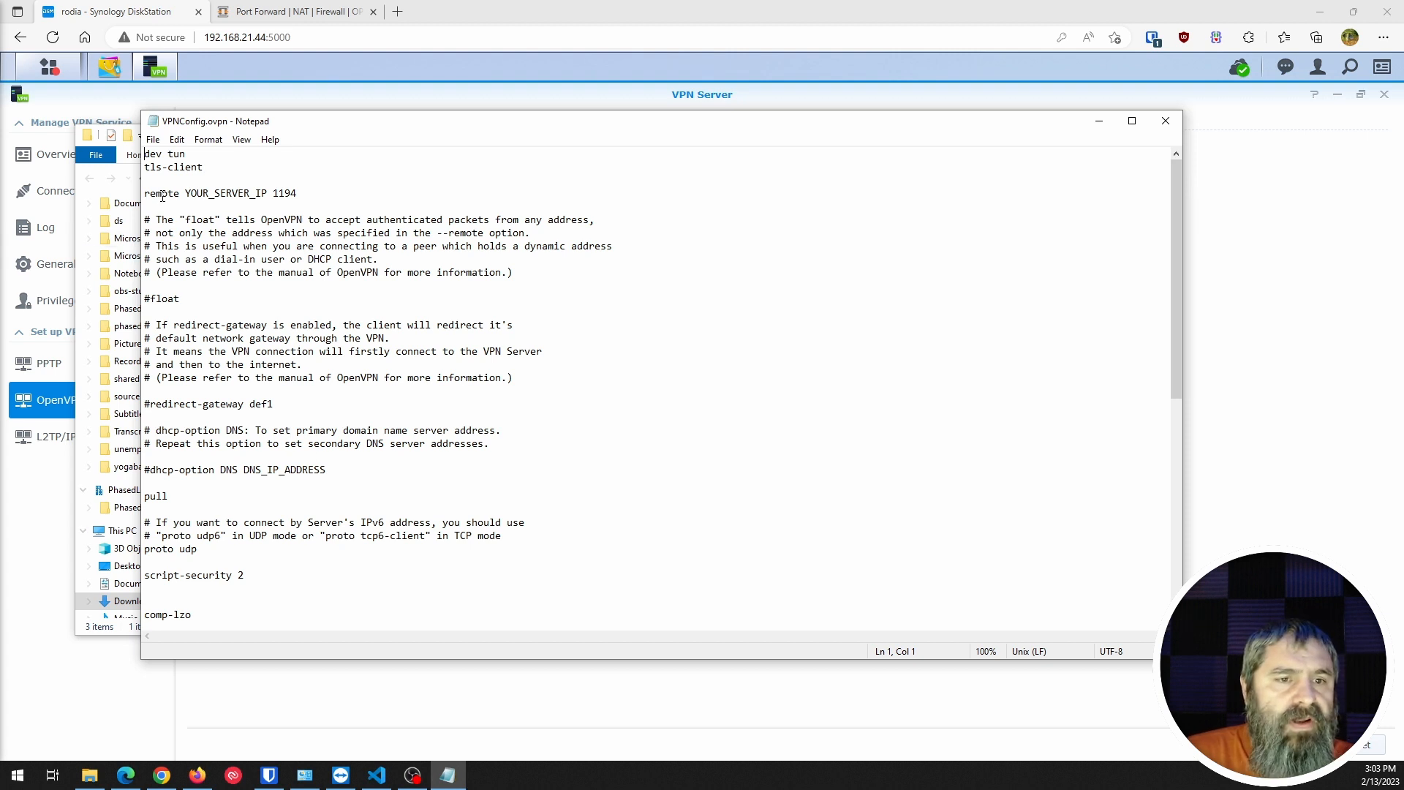
pyautogui.moveTo(185, 193); pyautogui.dragTo(268, 193)
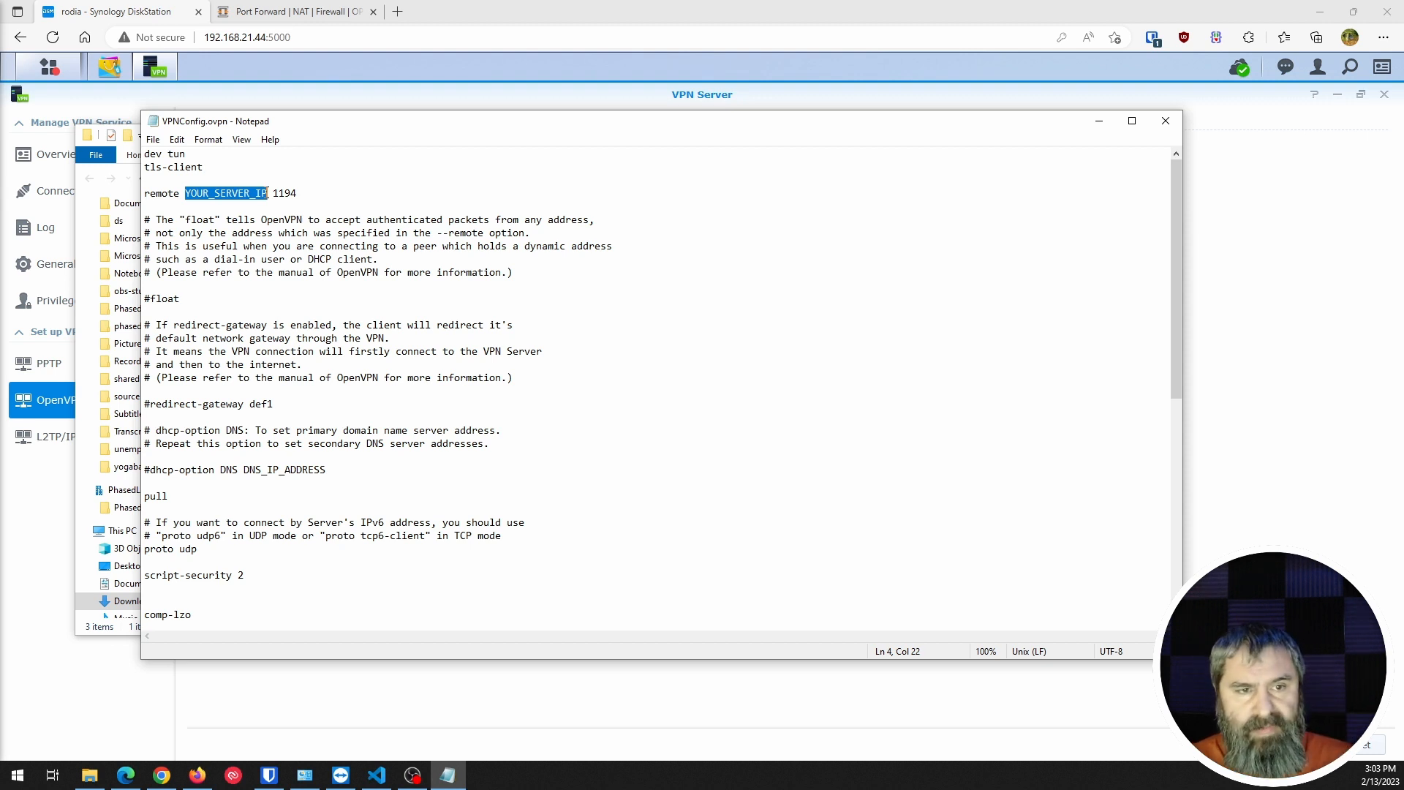
pyautogui.click(220, 194)
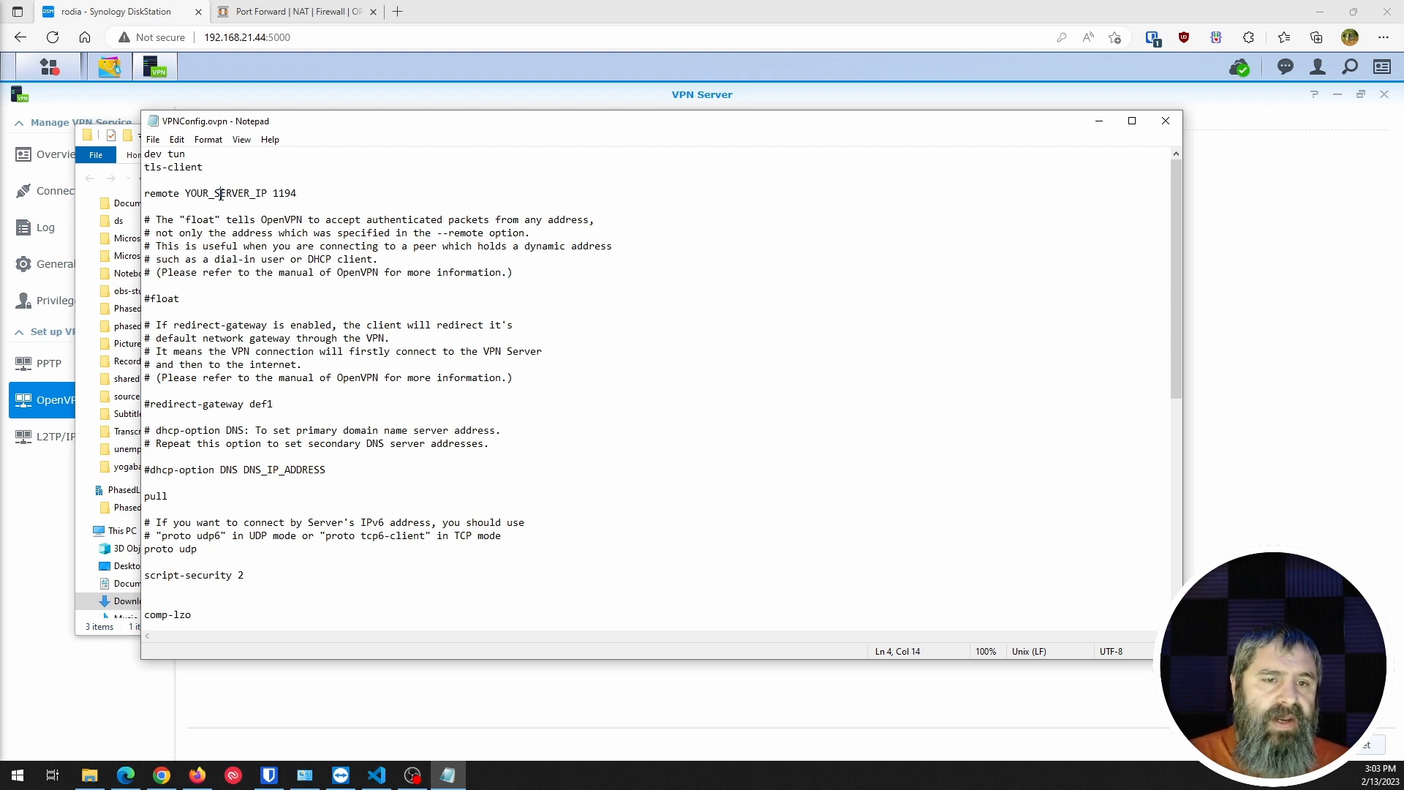
pyautogui.moveTo(185, 193); pyautogui.dragTo(268, 183)
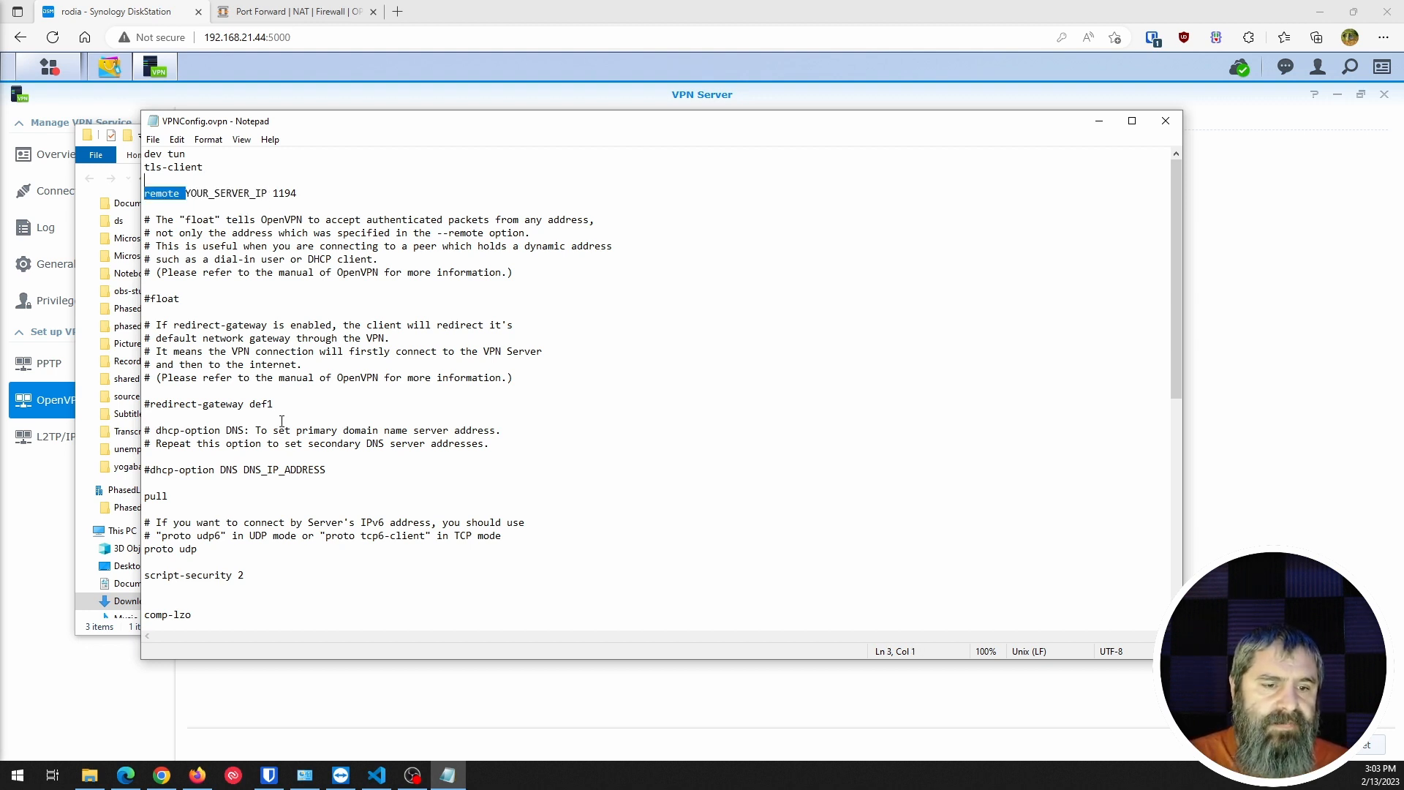
# Uncomment the redirect-gateway def1 line in VPNConfig.ovpn and review the remaining client settings.
pyautogui.click(263, 391)
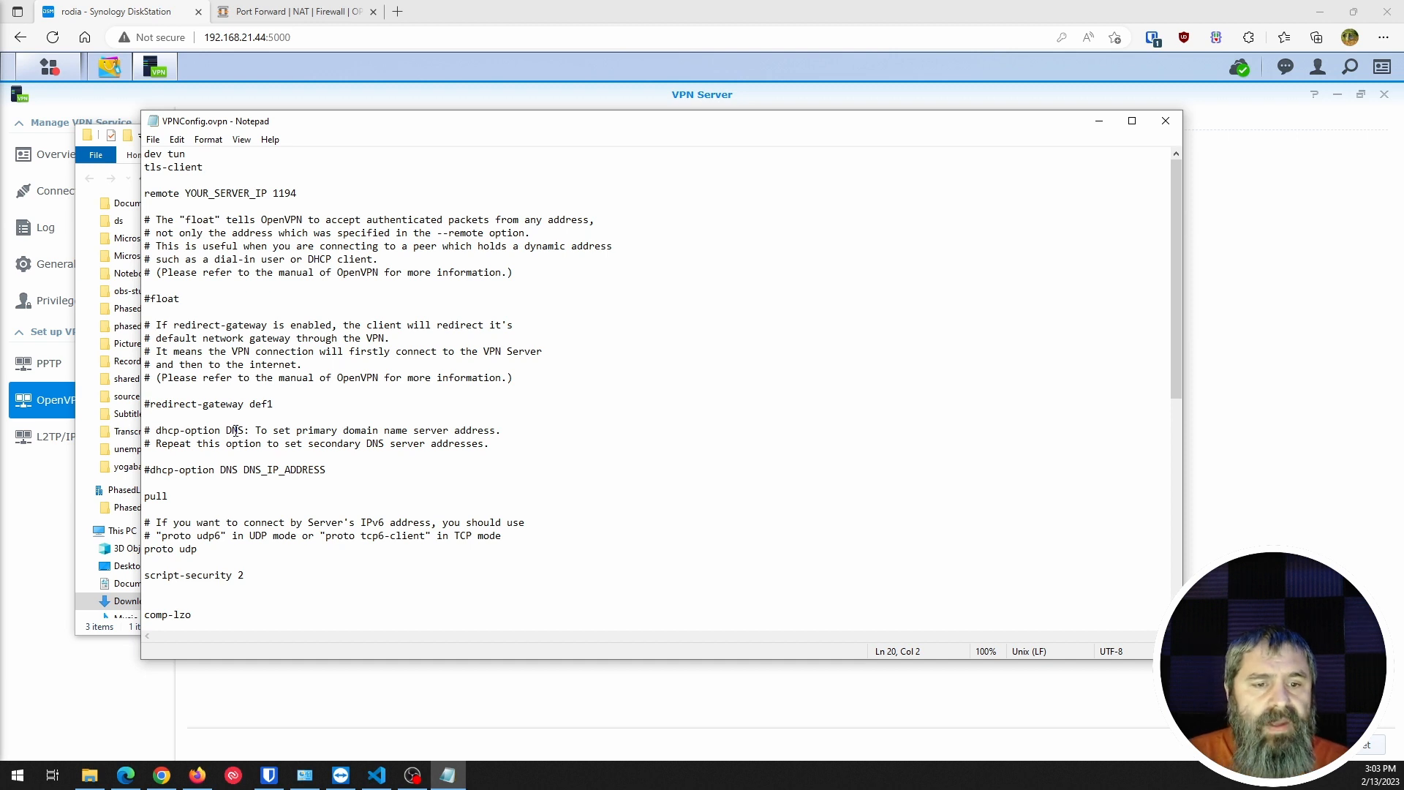
pyautogui.press('BackSpace')
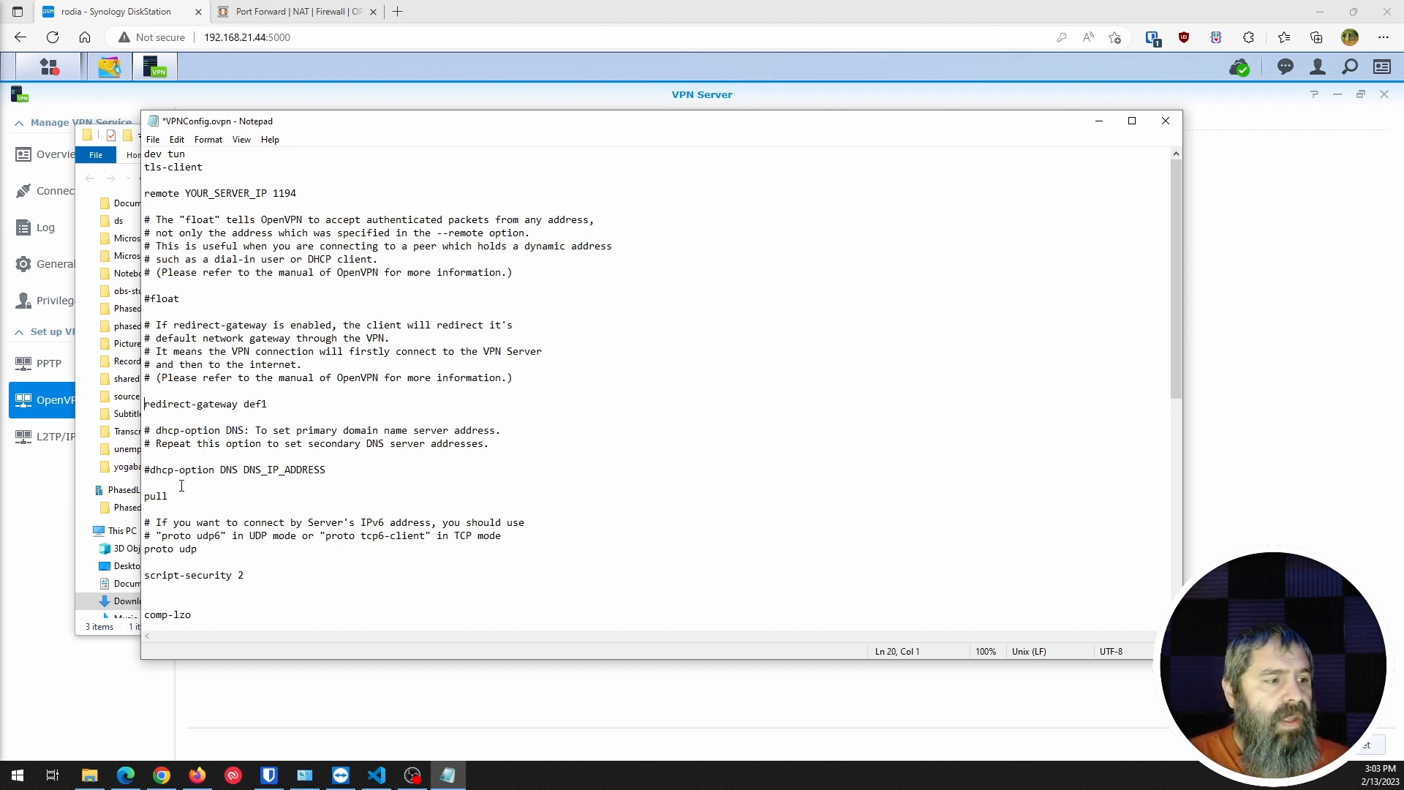
pyautogui.scroll(-4, 222, 523)
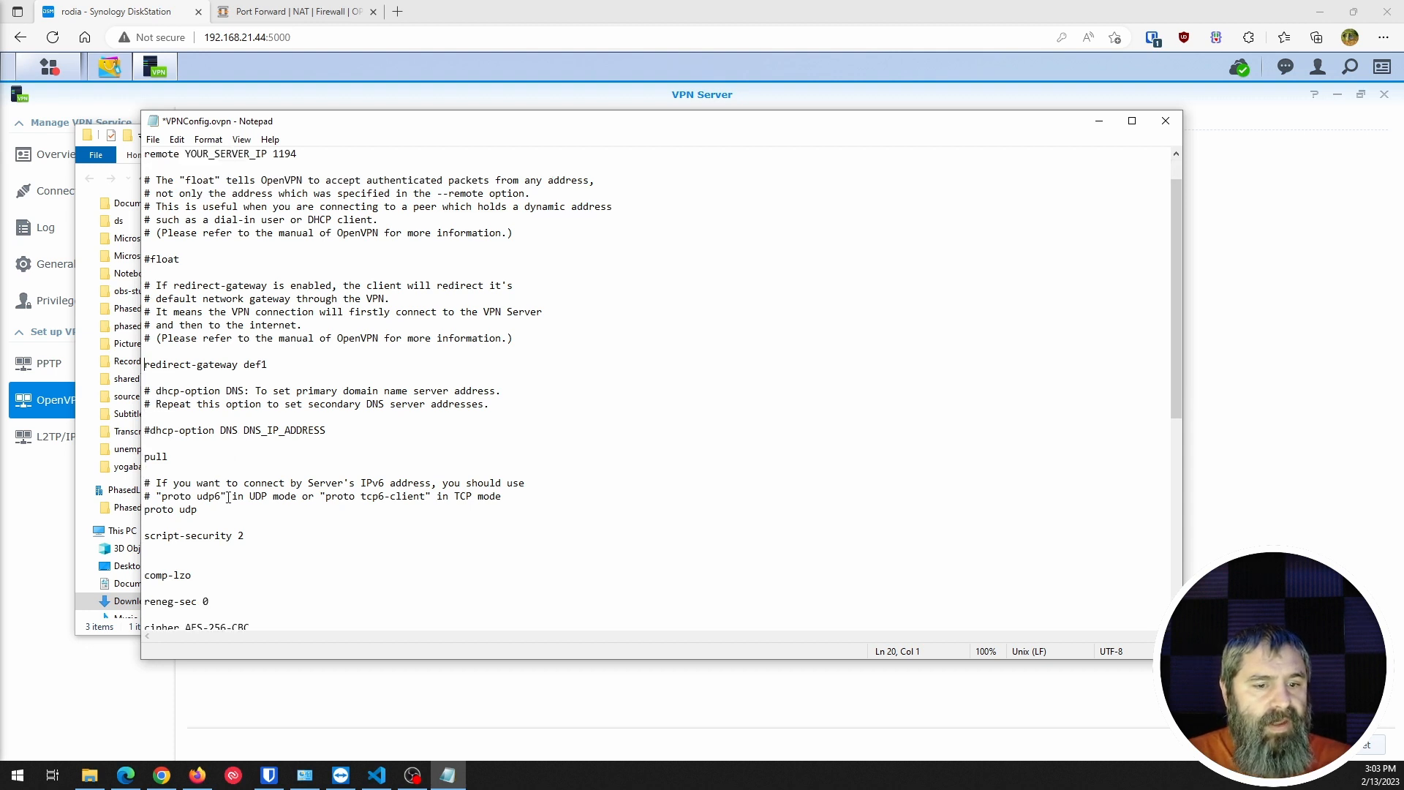
pyautogui.scroll(1, 222, 522)
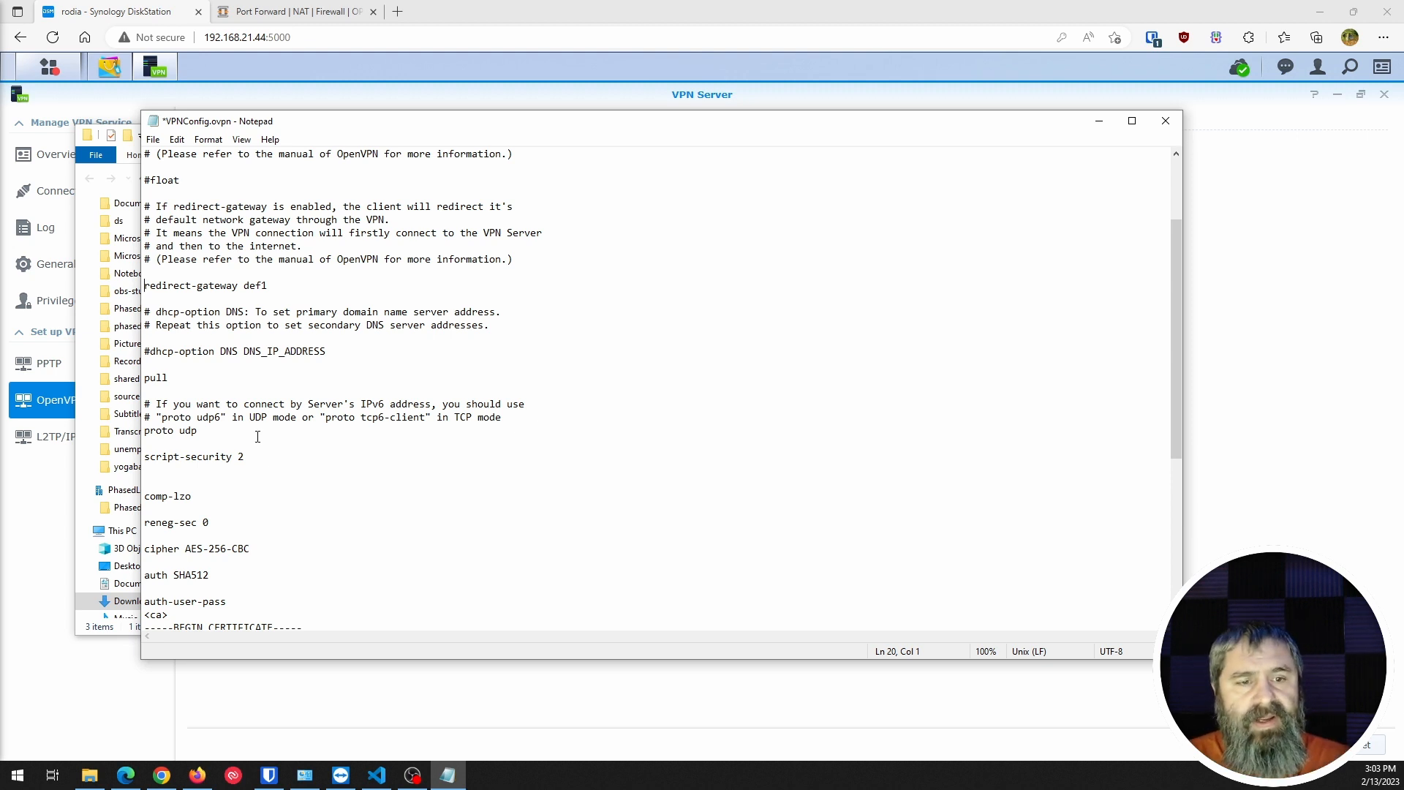
pyautogui.scroll(3, 276, 405)
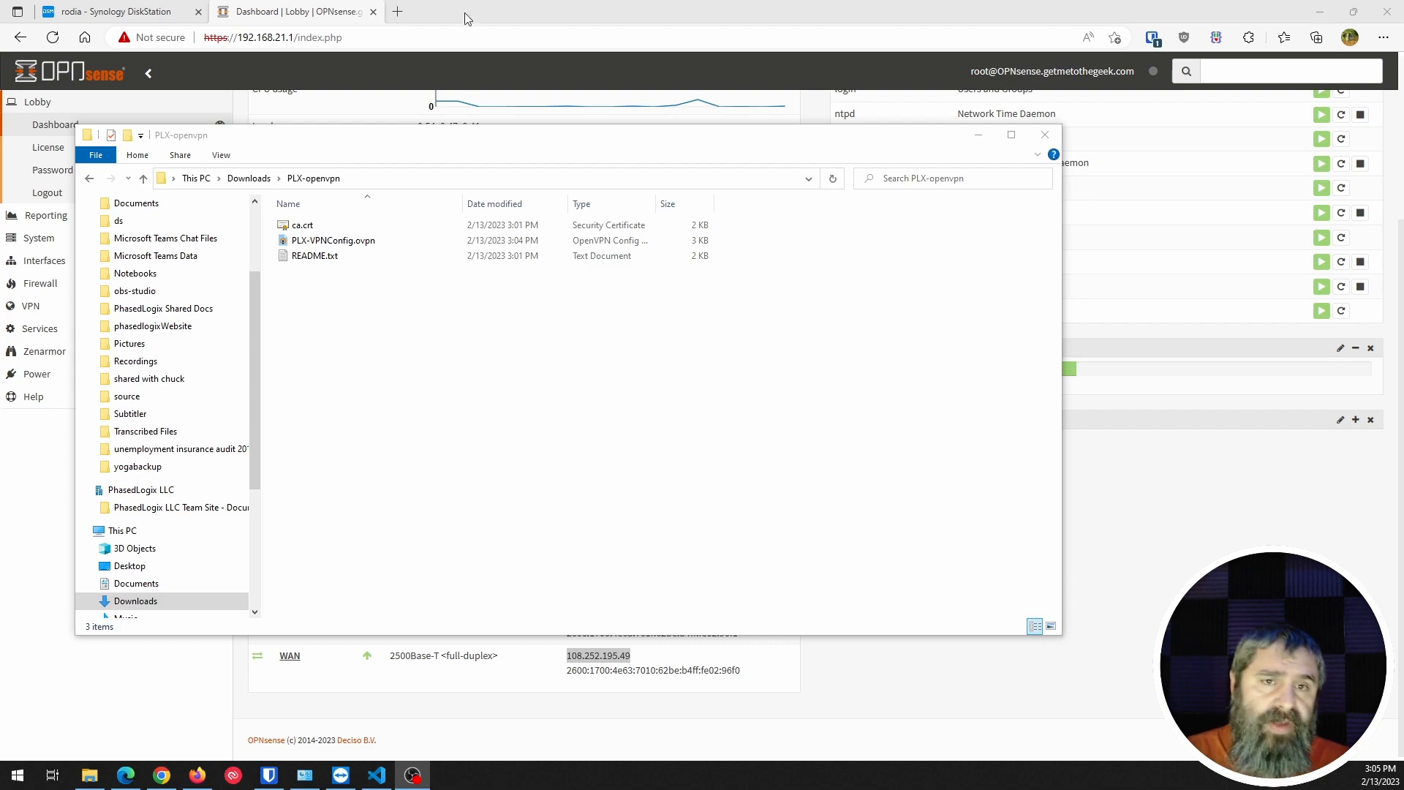
# Search the web for download openvpn client and find the Windows 64-bit MSI installer on OpenVPN's Community Downloads page.
pyautogui.click(401, 10)
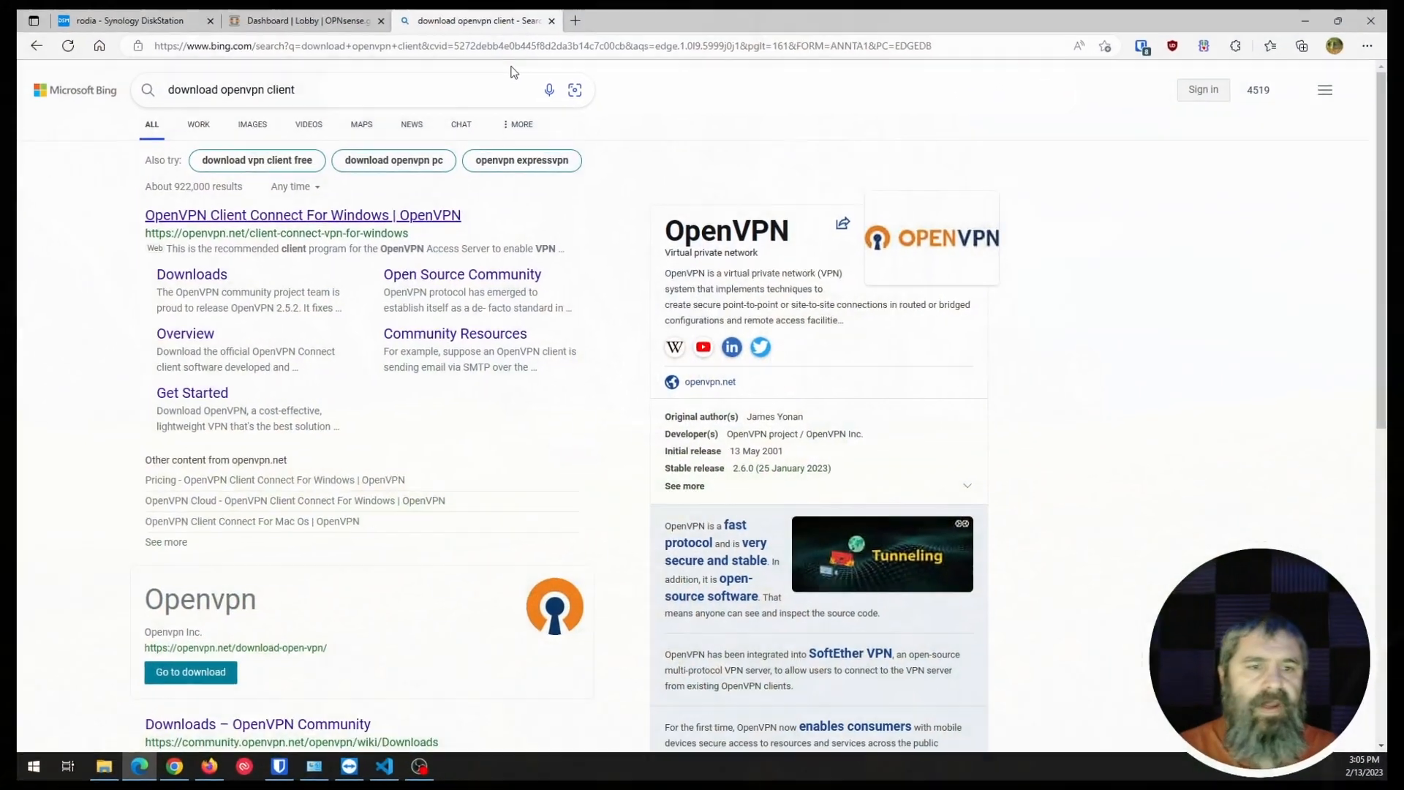
pyautogui.click(182, 273)
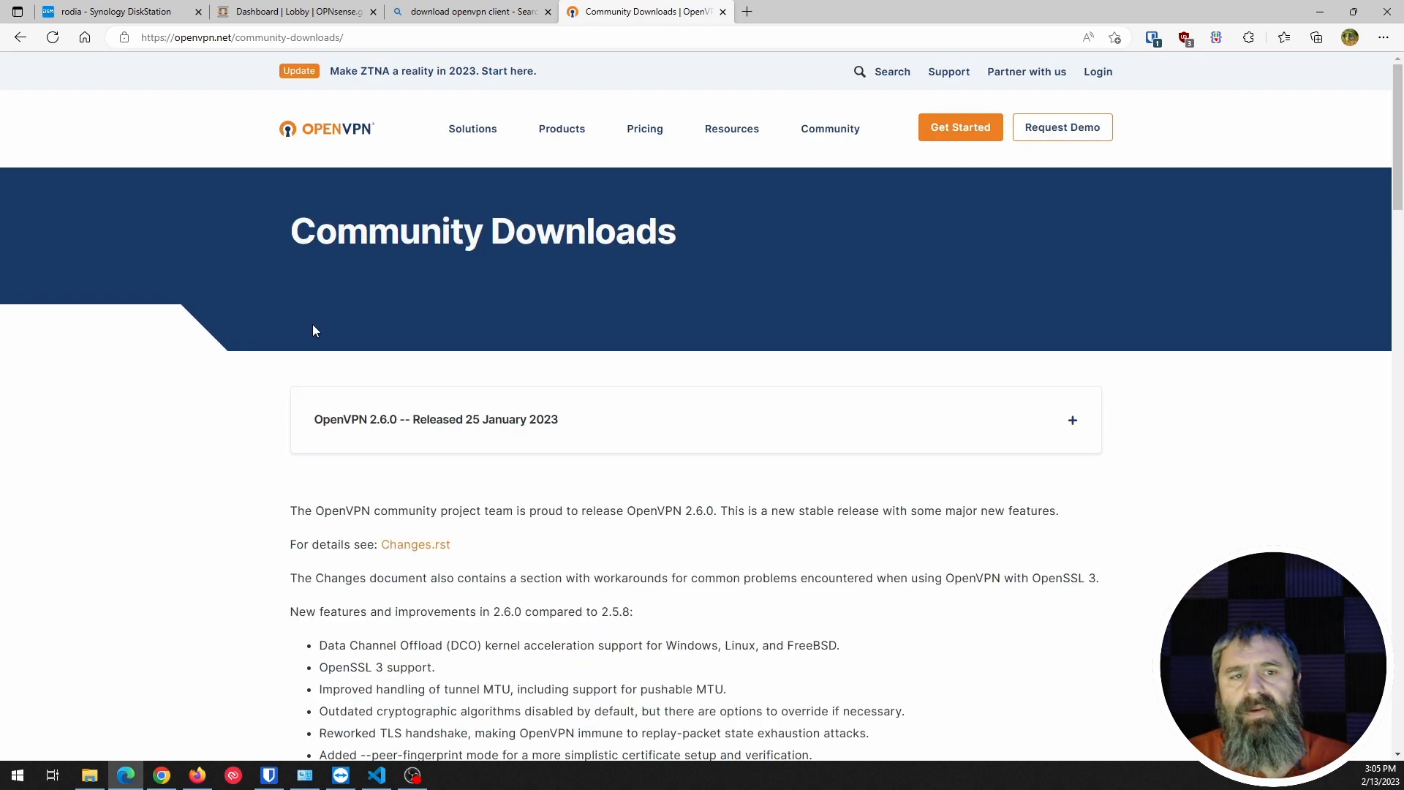
pyautogui.scroll(-7, 290, 341)
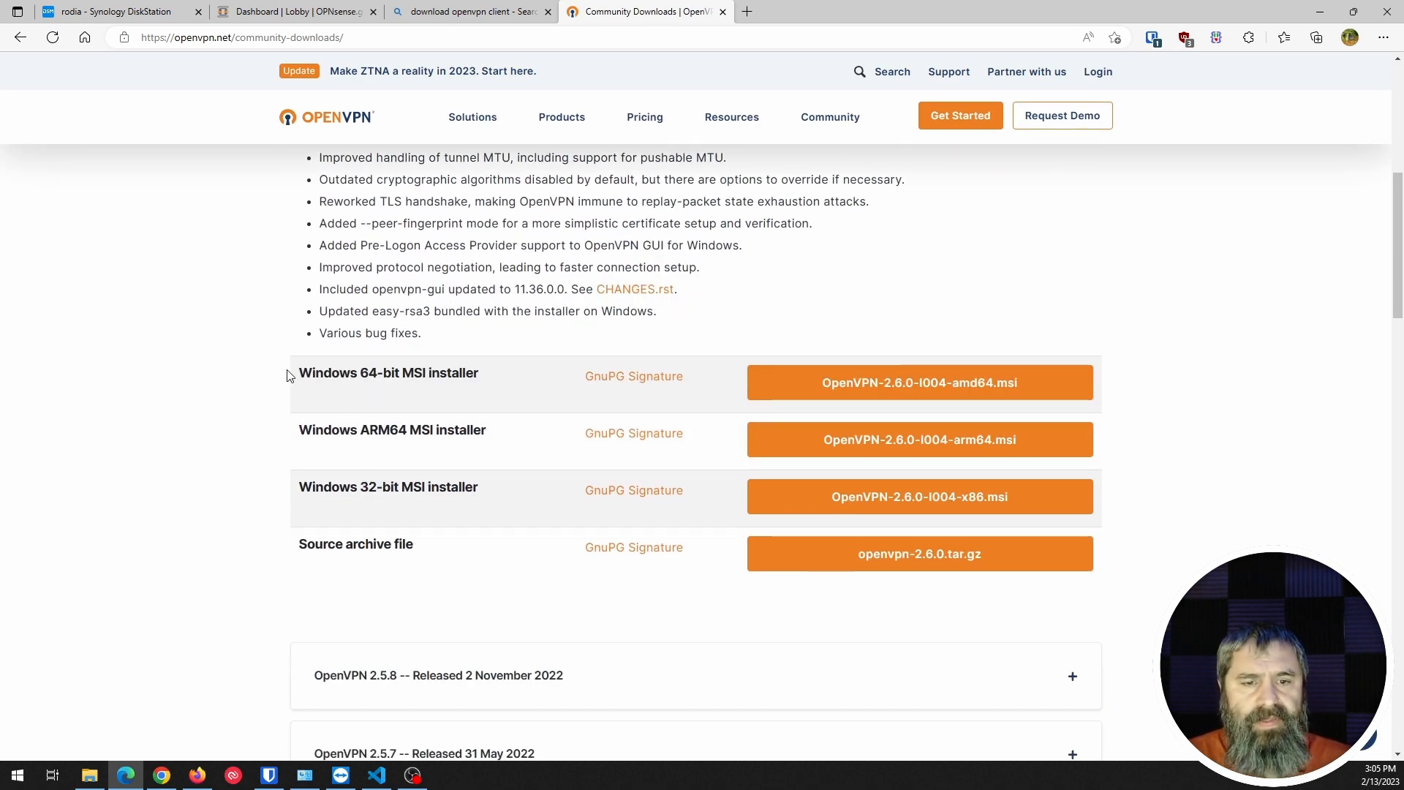
pyautogui.moveTo(320, 379); pyautogui.dragTo(429, 377)
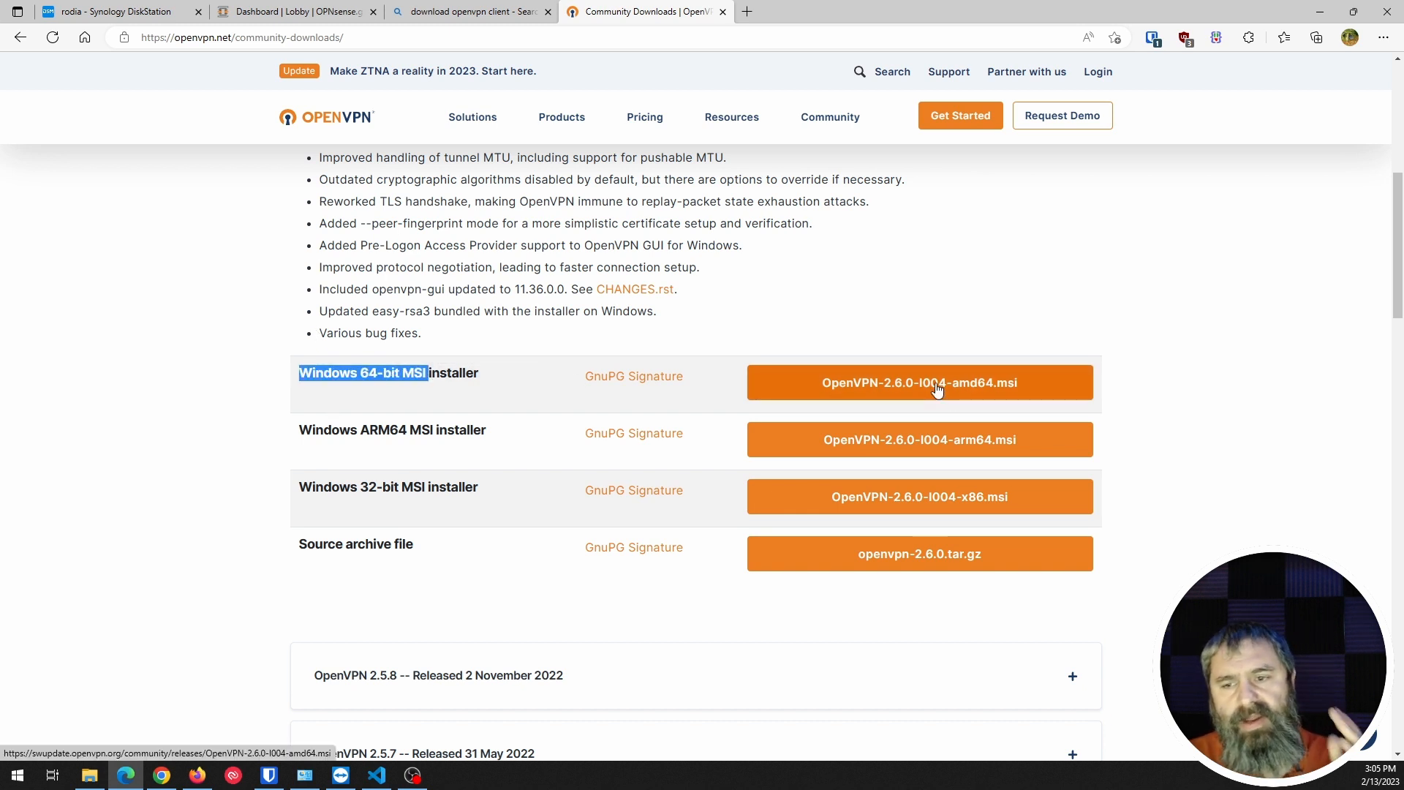
# Look through the older OpenVPN releases on the Community Downloads page and return to the 2.6.0 installers.
pyautogui.scroll(-4, 574, 372)
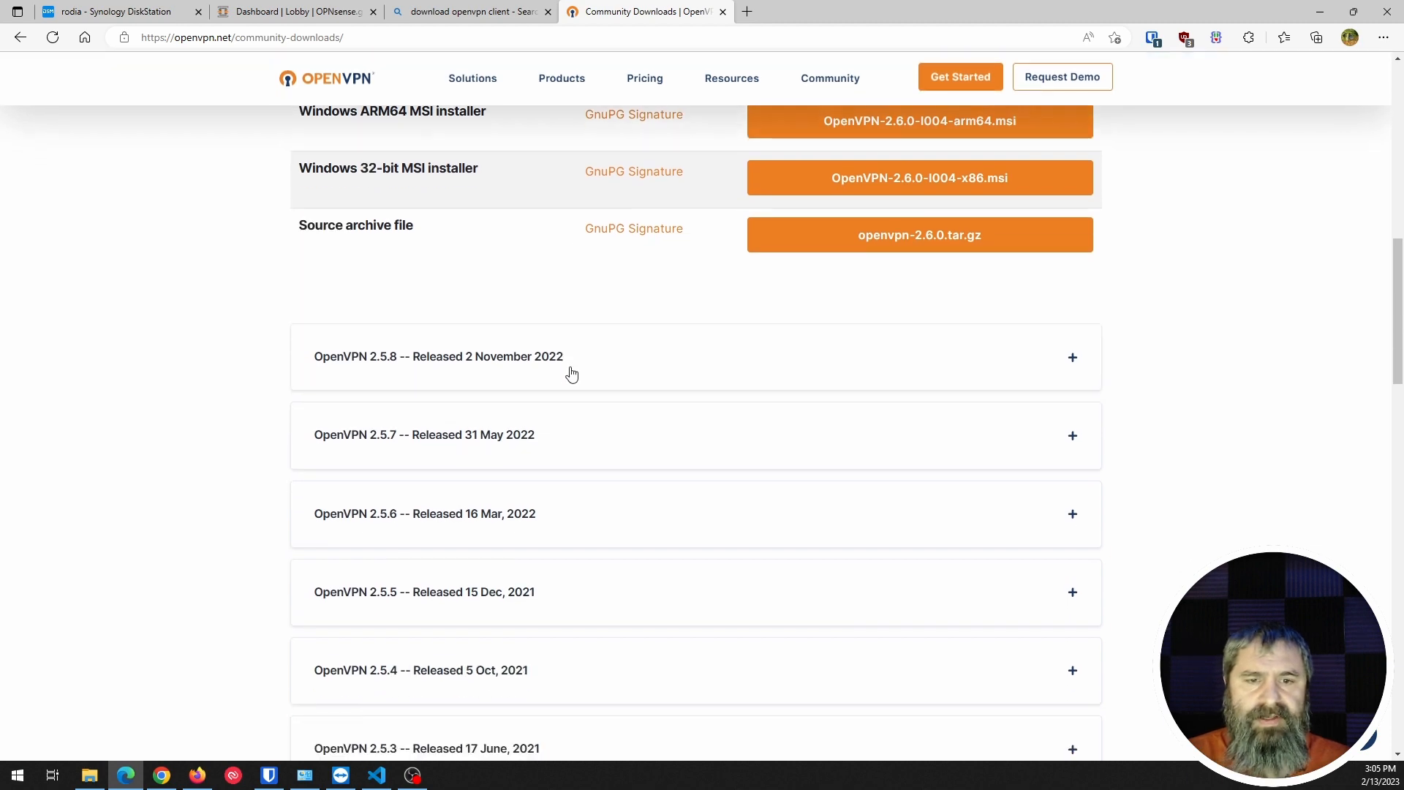
pyautogui.scroll(7, 571, 373)
pyautogui.scroll(4, 498, 363)
pyautogui.scroll(-11, 492, 363)
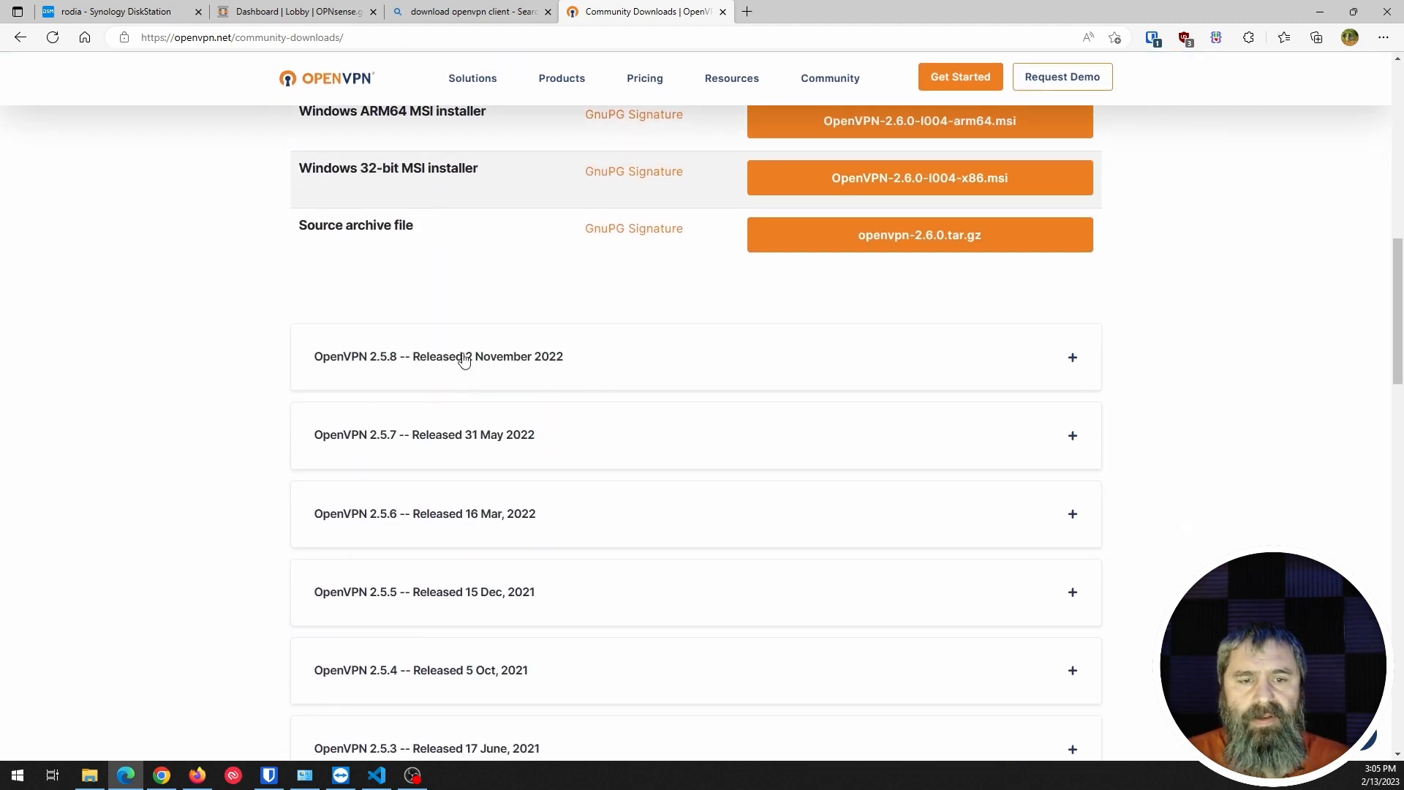
pyautogui.scroll(-10, 458, 362)
pyautogui.scroll(-5, 473, 419)
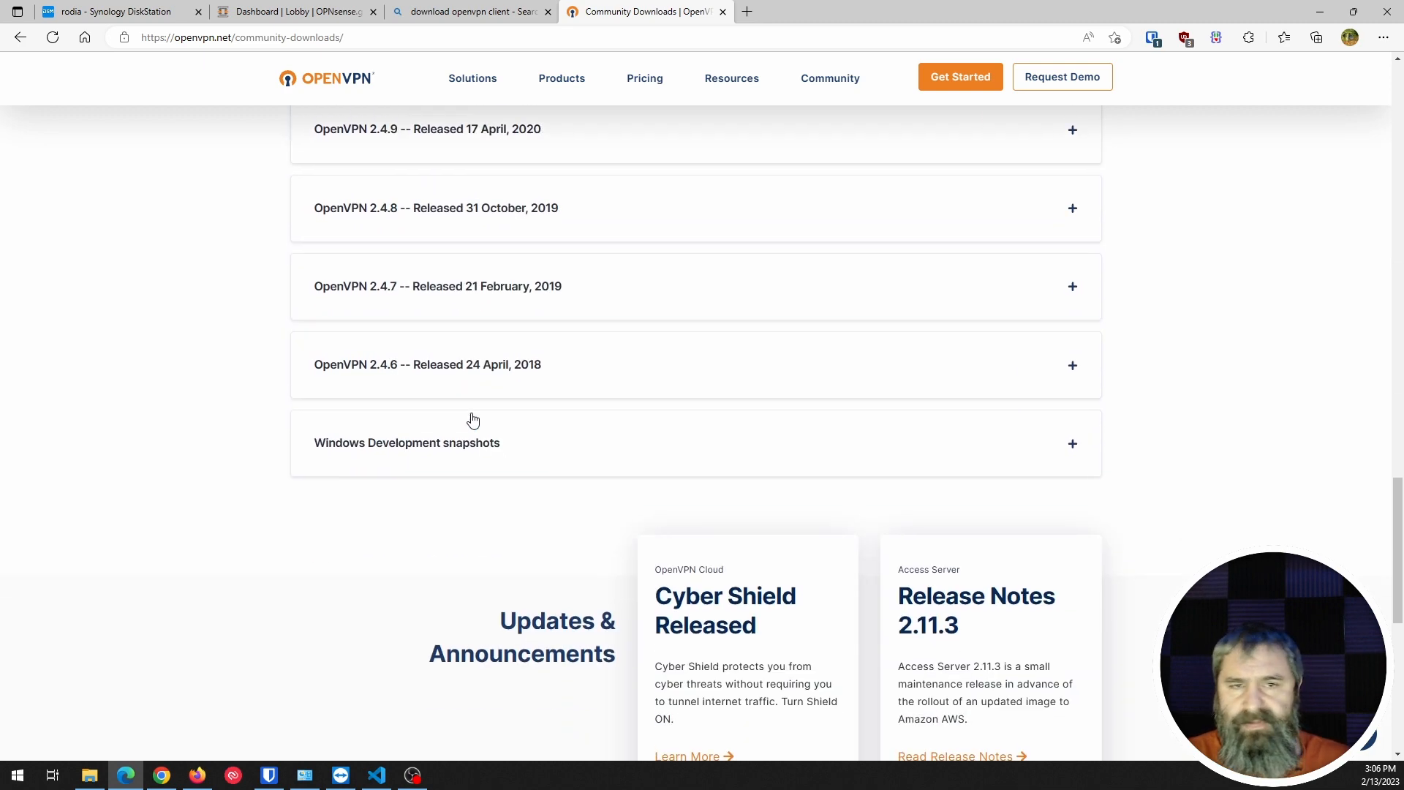
pyautogui.scroll(20, 471, 417)
pyautogui.scroll(-4, 319, 422)
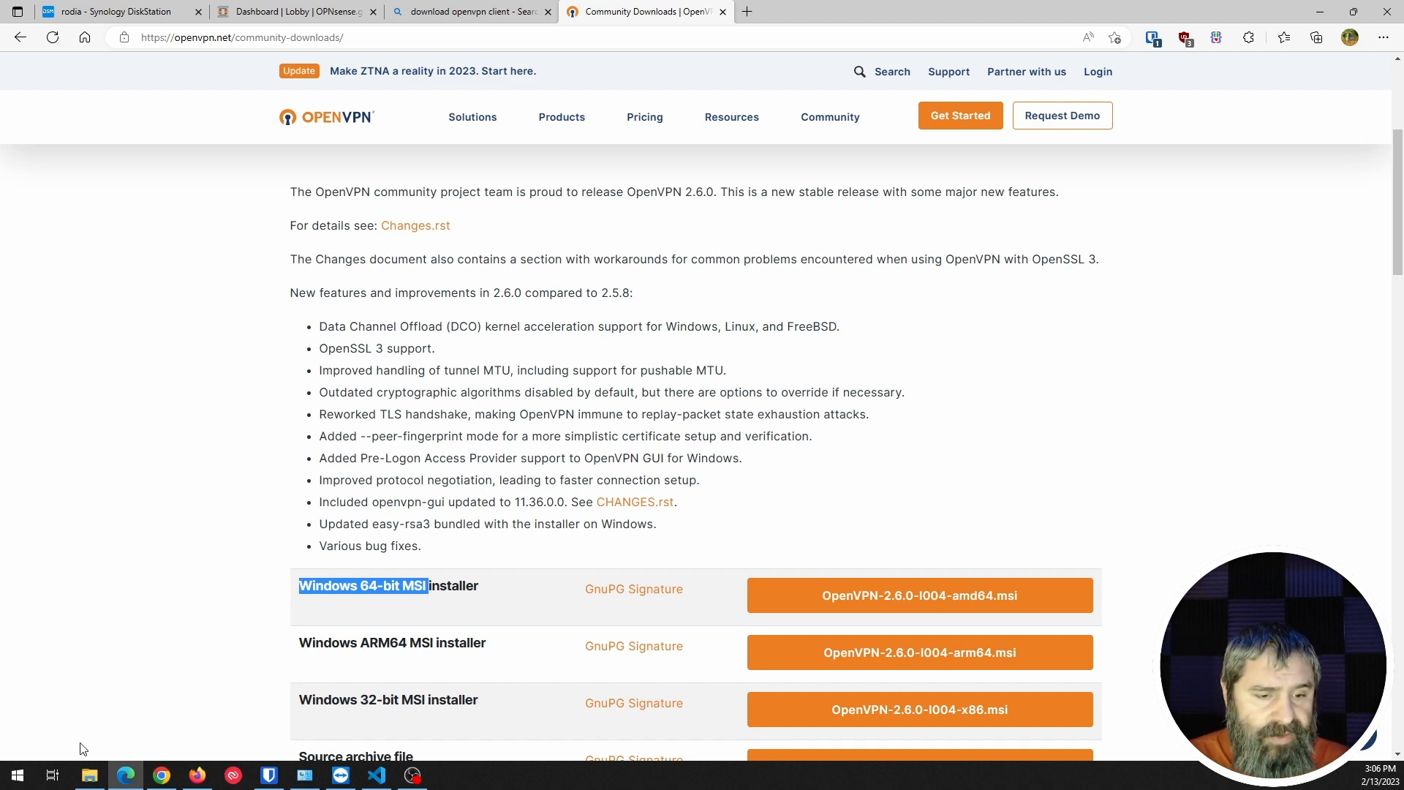
# Look for the OpenVPN installation folder in Program Files (x86) on drive C.
pyautogui.click(89, 775)
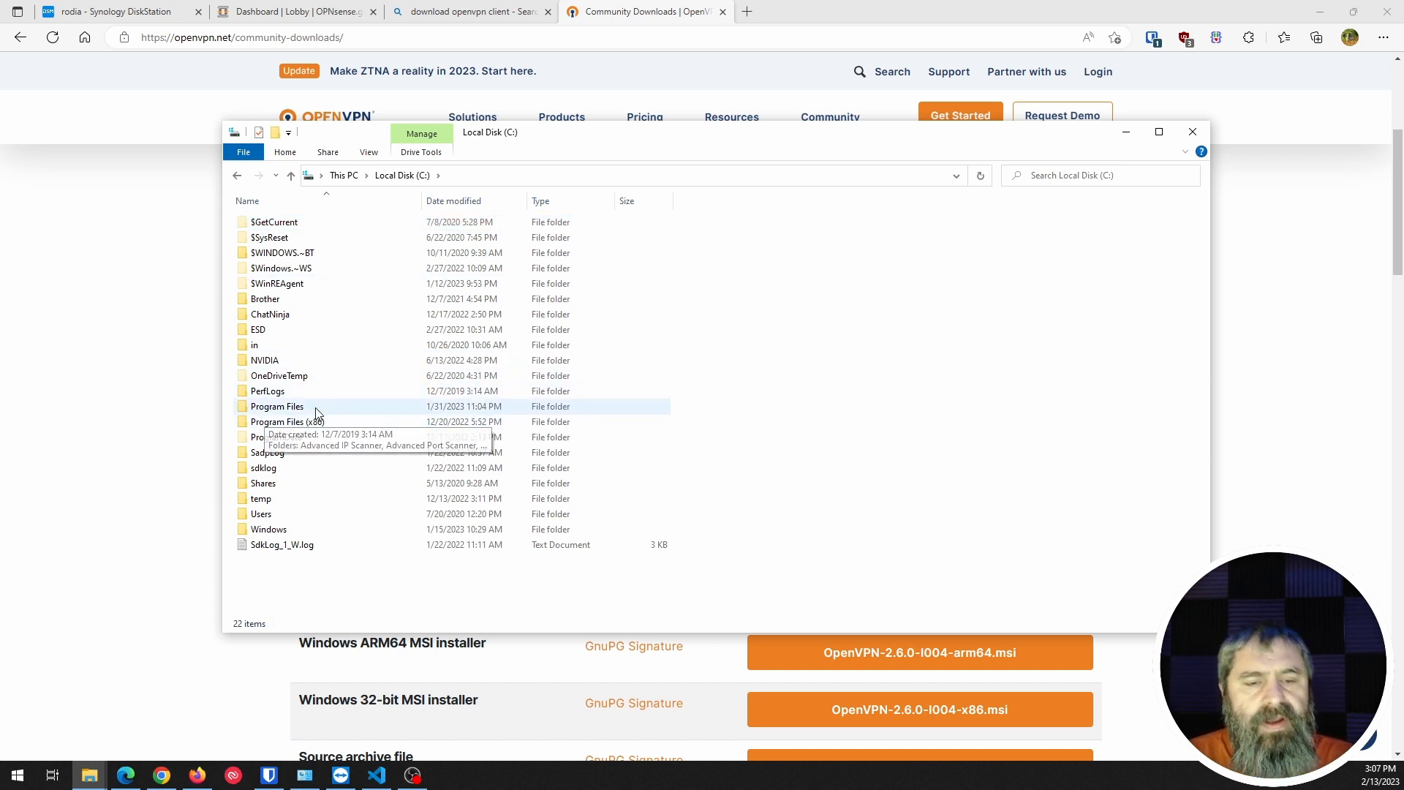
pyautogui.doubleClick(286, 423)
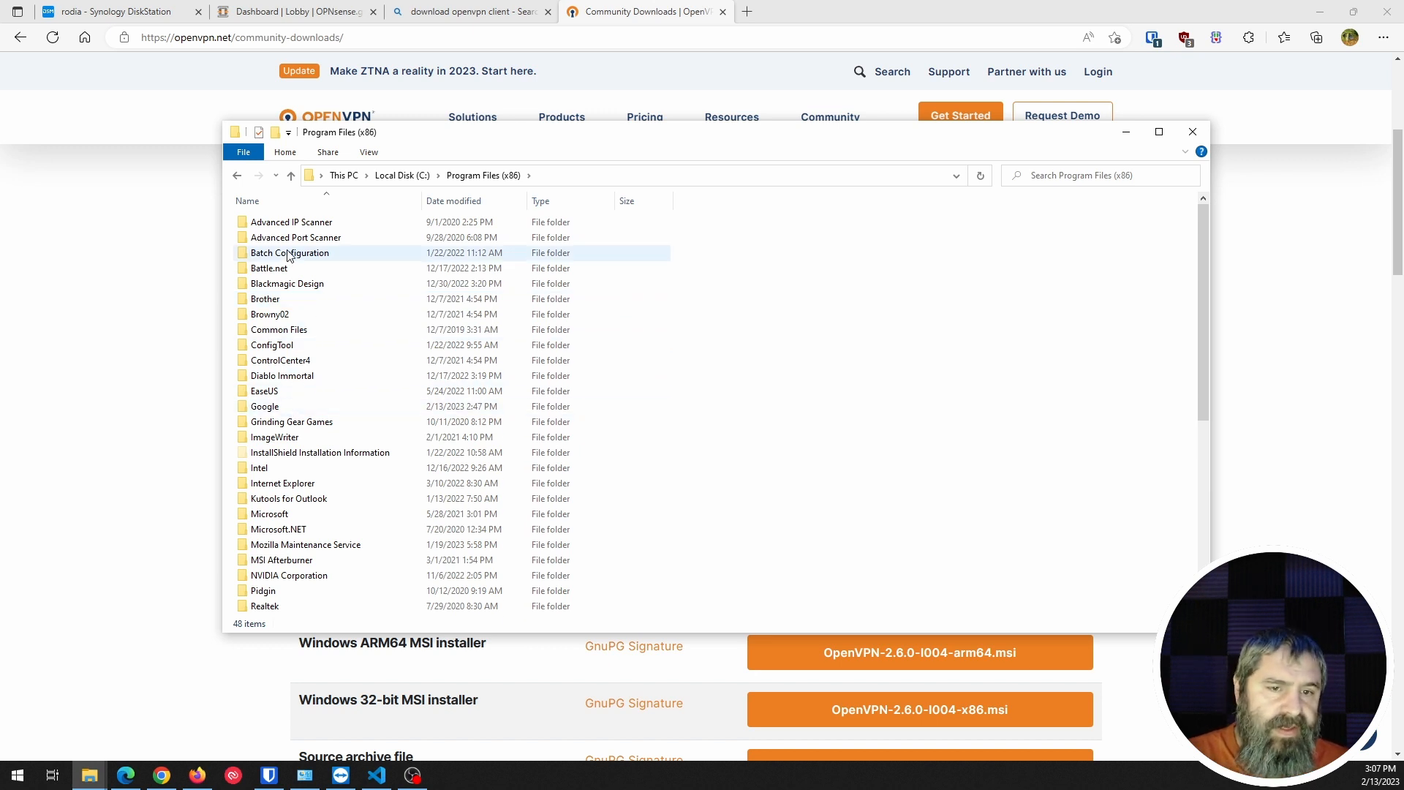
pyautogui.scroll(-3, 310, 413)
pyautogui.scroll(-4, 310, 413)
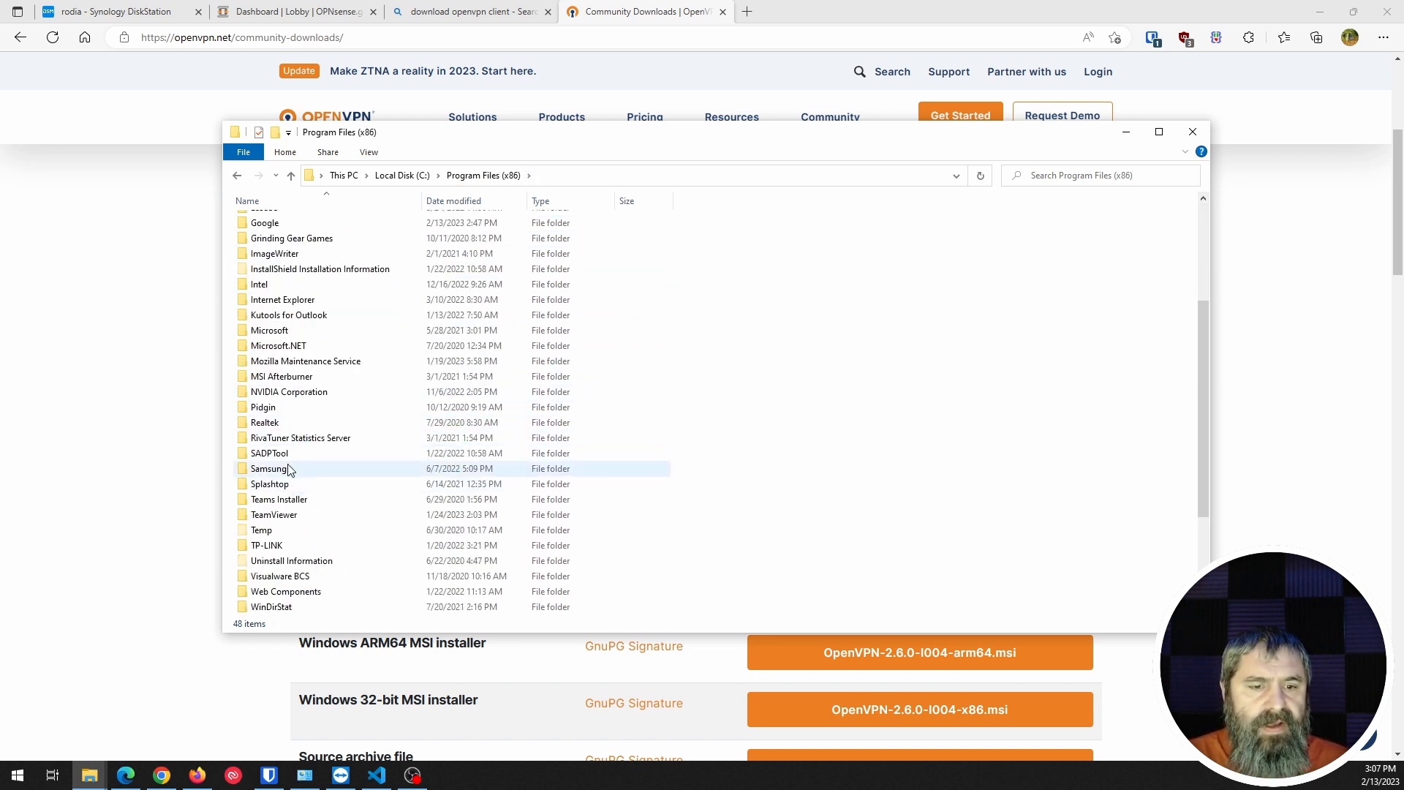
pyautogui.scroll(3, 285, 450)
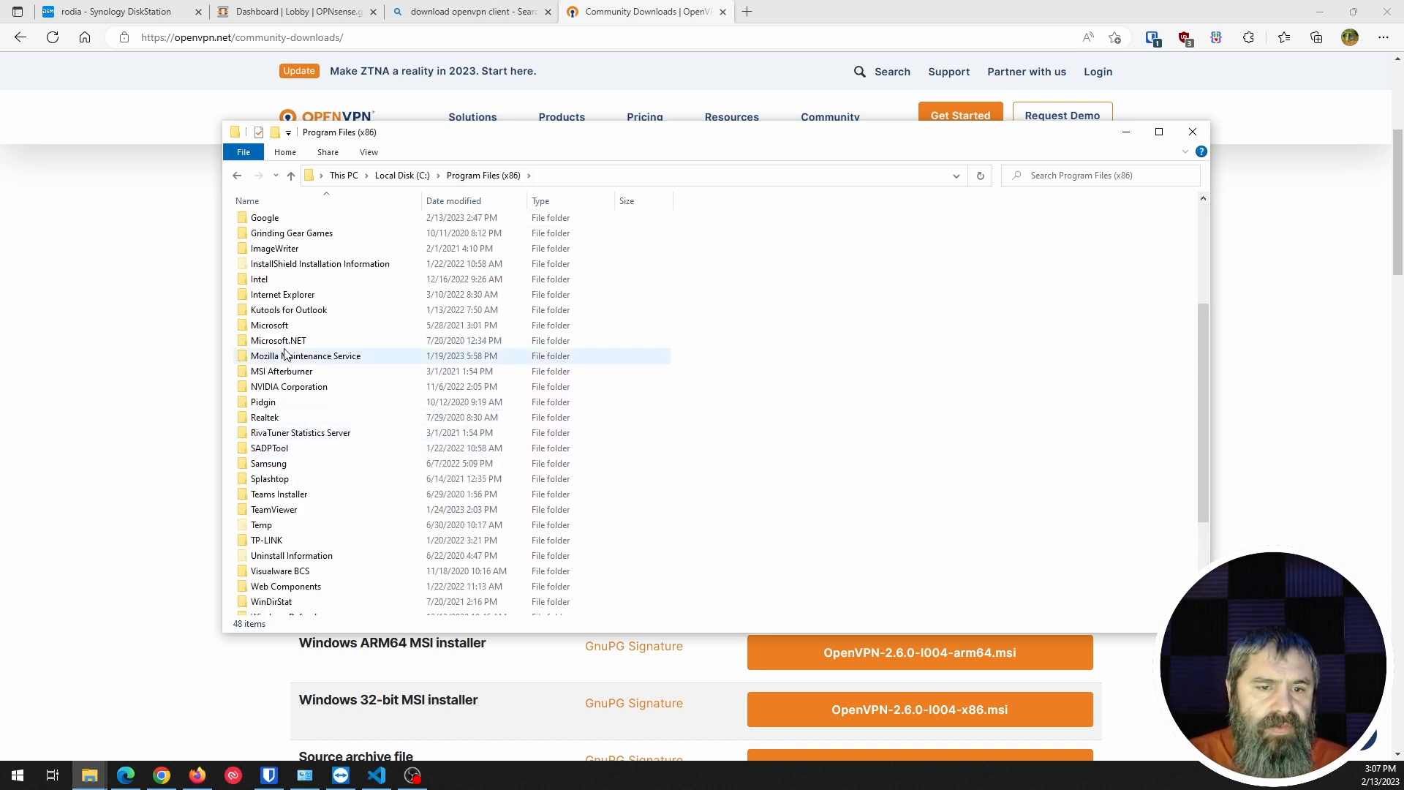
pyautogui.scroll(3, 283, 338)
pyautogui.scroll(1, 284, 338)
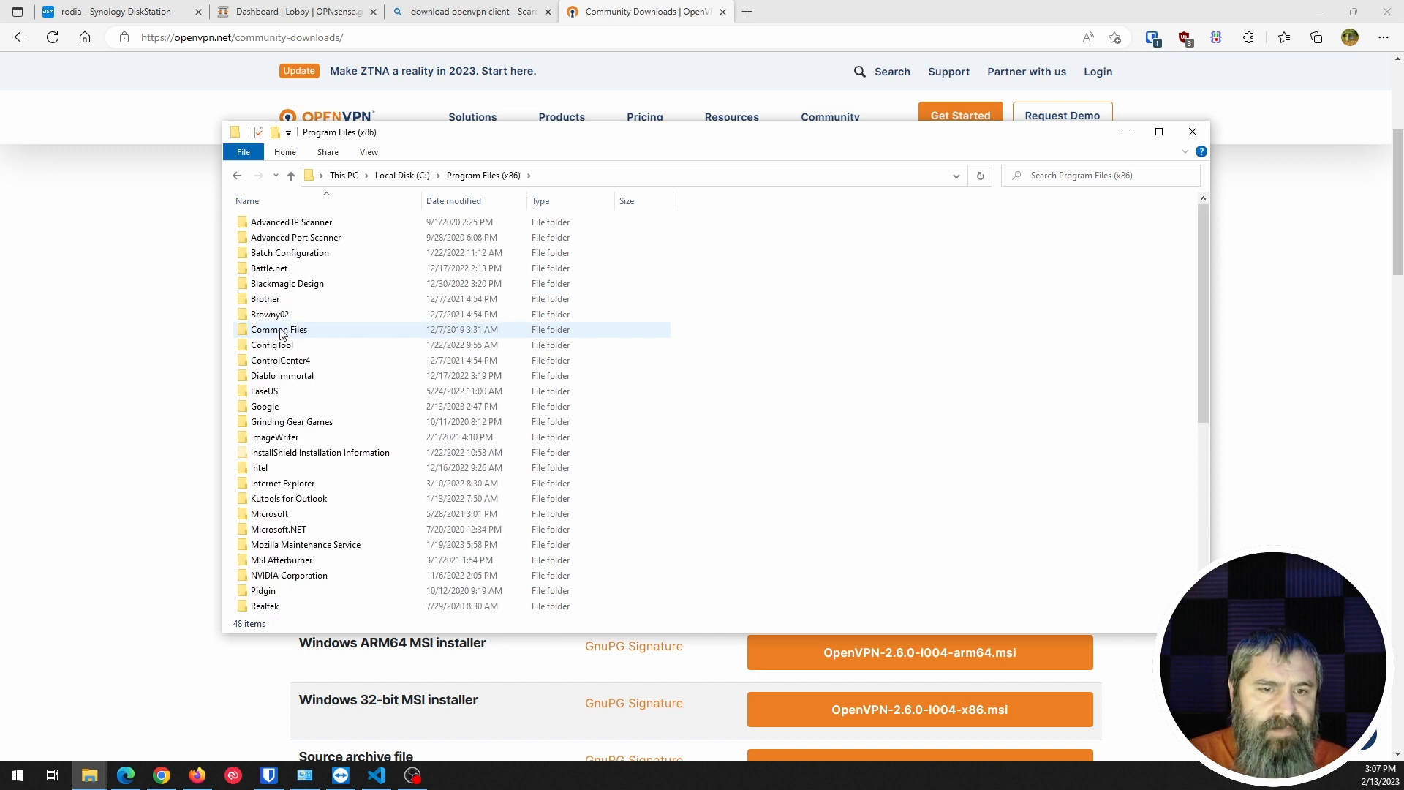
pyautogui.scroll(-5, 280, 322)
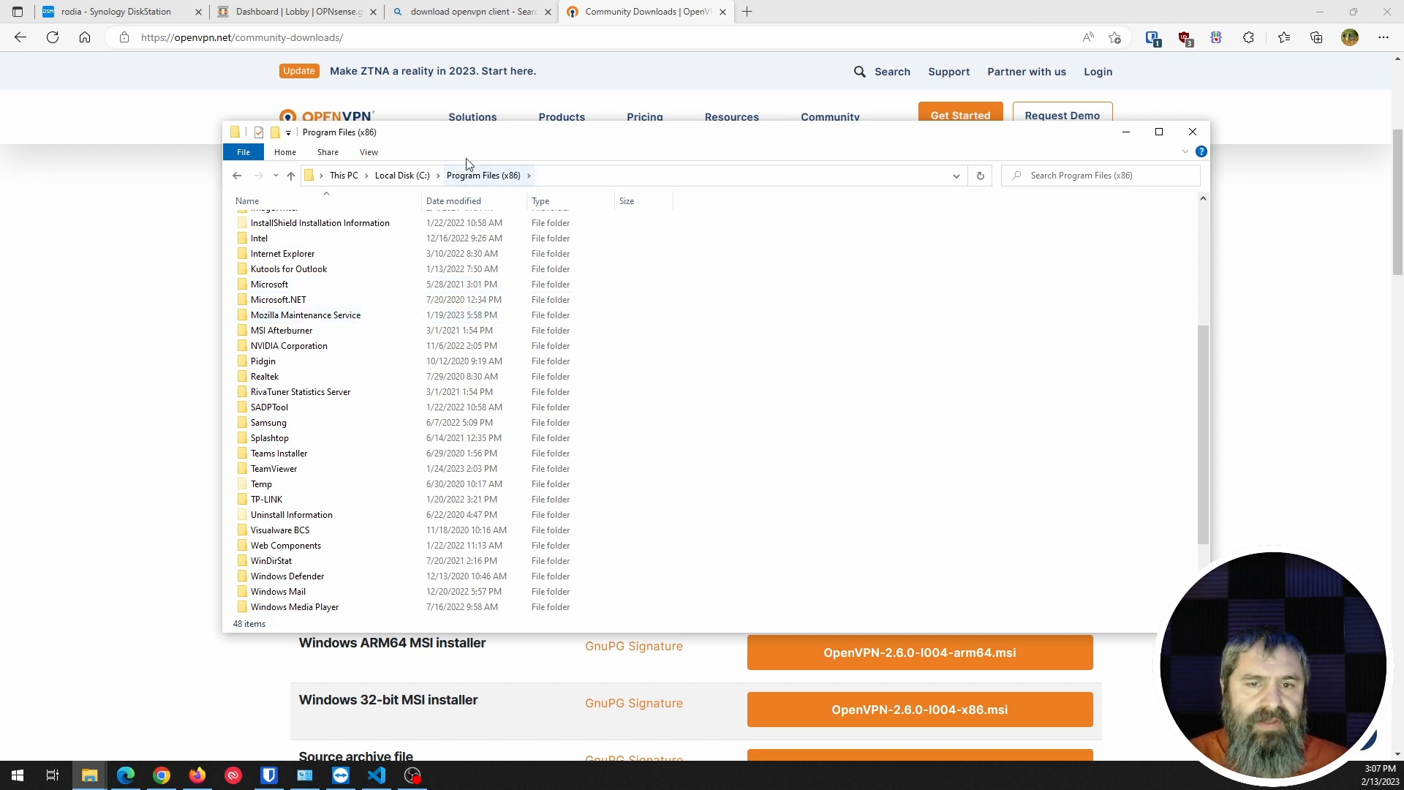
# Open the OpenVPN config folder under Program Files on drive C.
pyautogui.click(401, 176)
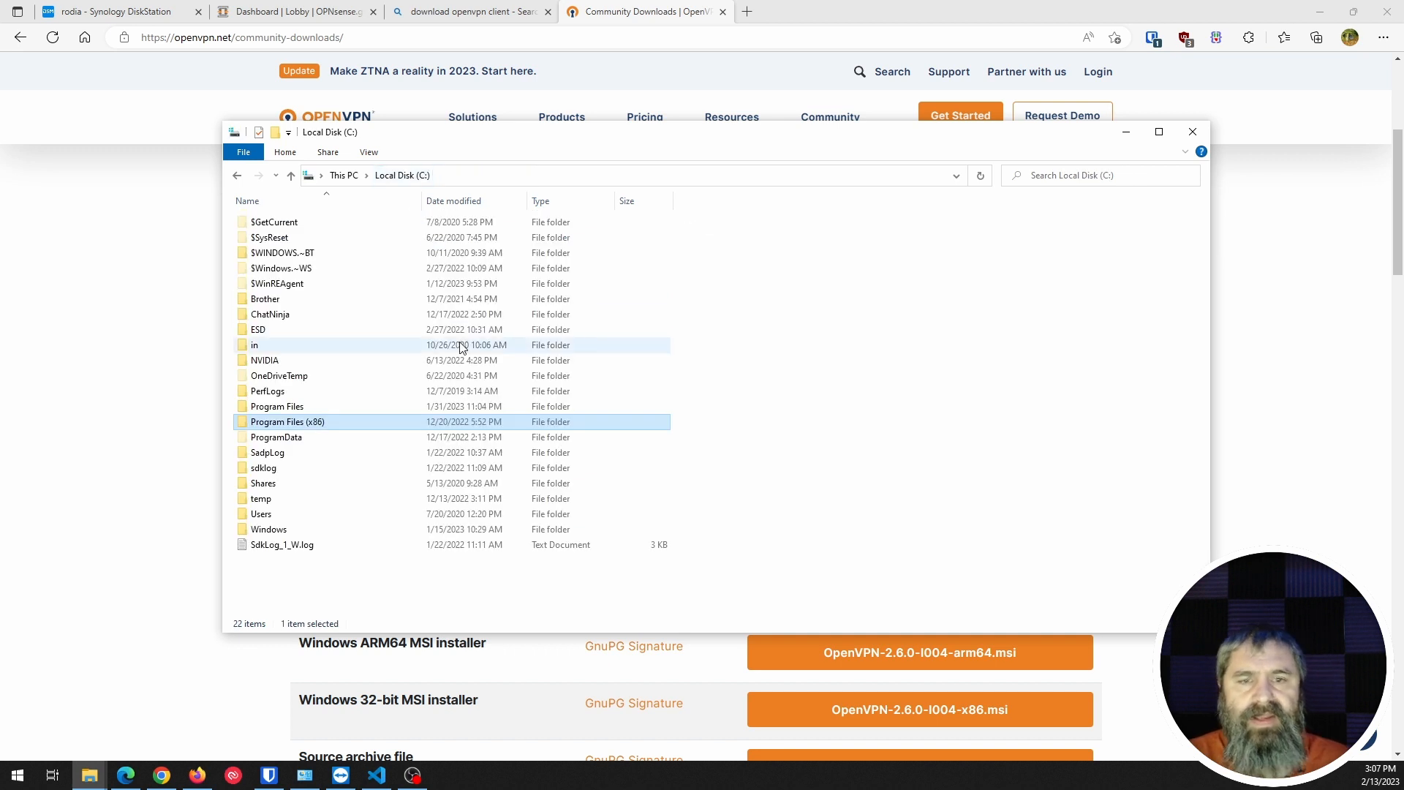
pyautogui.doubleClick(298, 407)
pyautogui.scroll(-2, 276, 299)
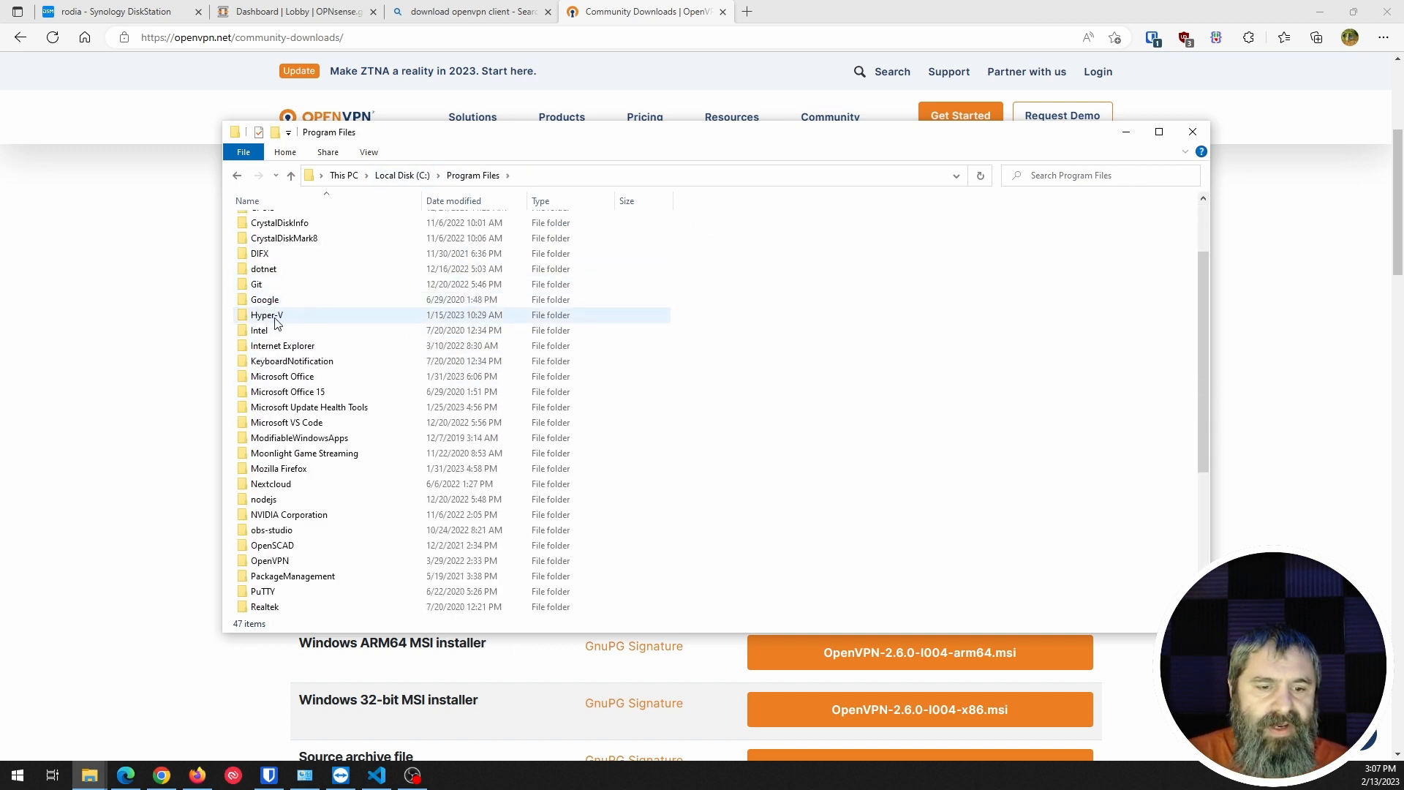
pyautogui.doubleClick(267, 562)
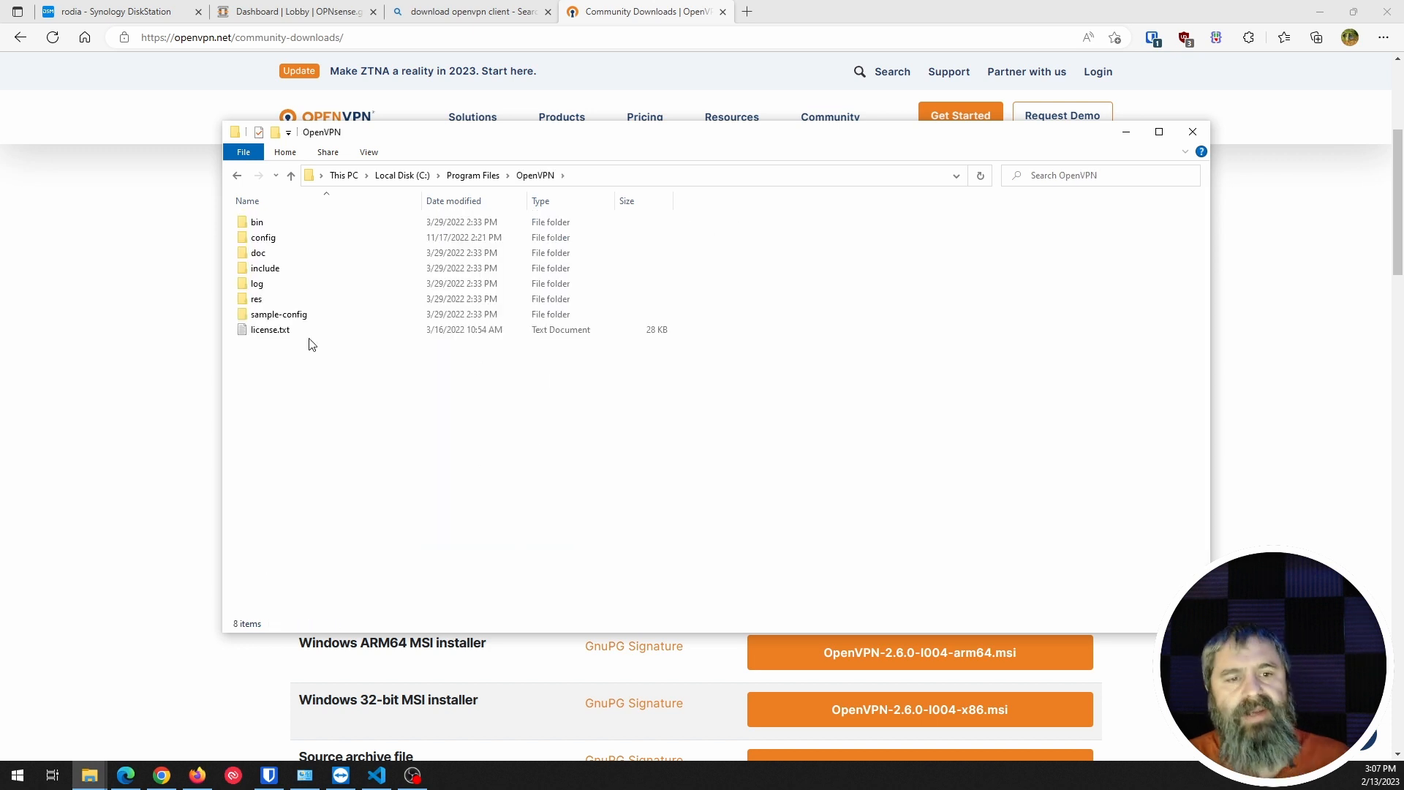
pyautogui.click(272, 241)
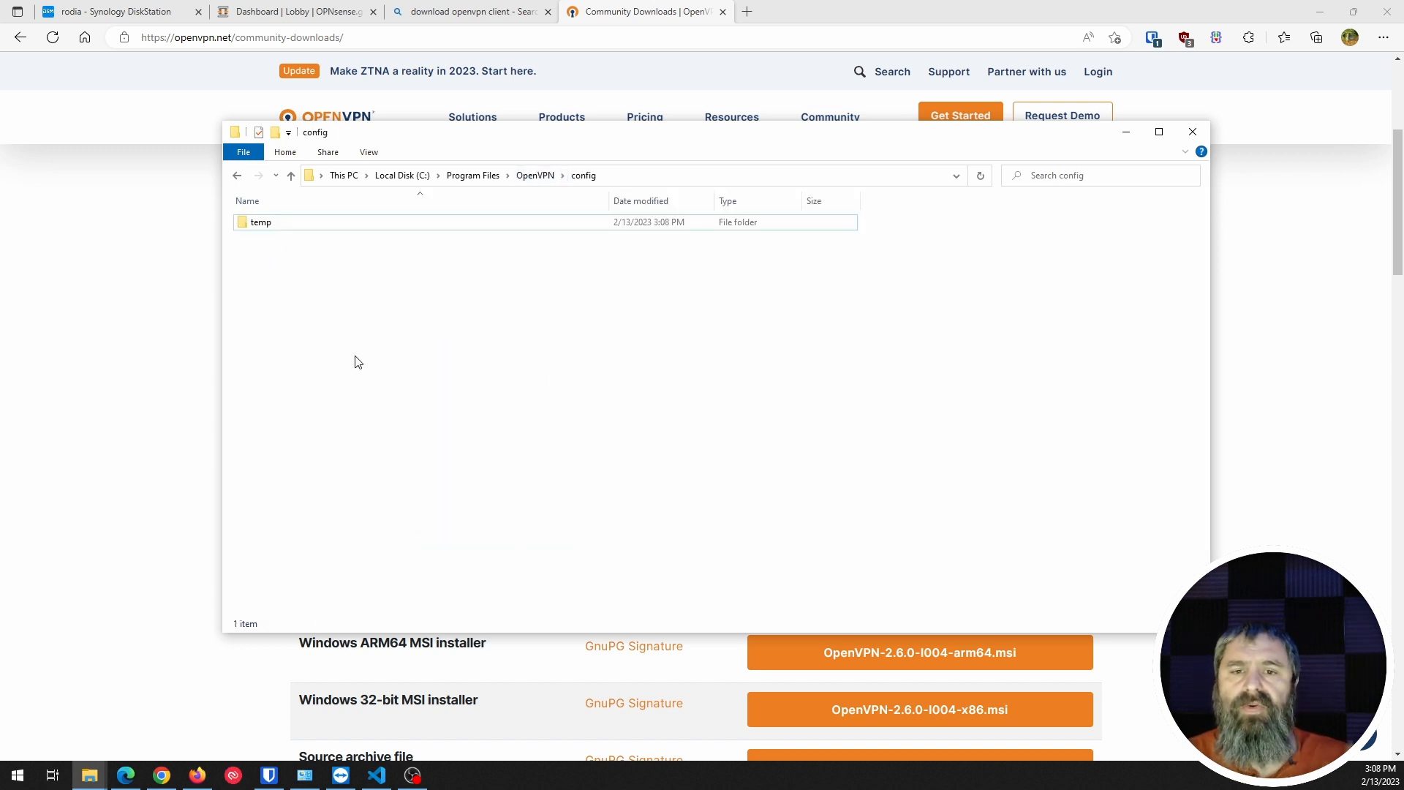
# Paste the PLX-openvpn folder into the OpenVPN config folder, granting permission for the copy, and open the pasted folder.
pyautogui.rightClick(351, 310)
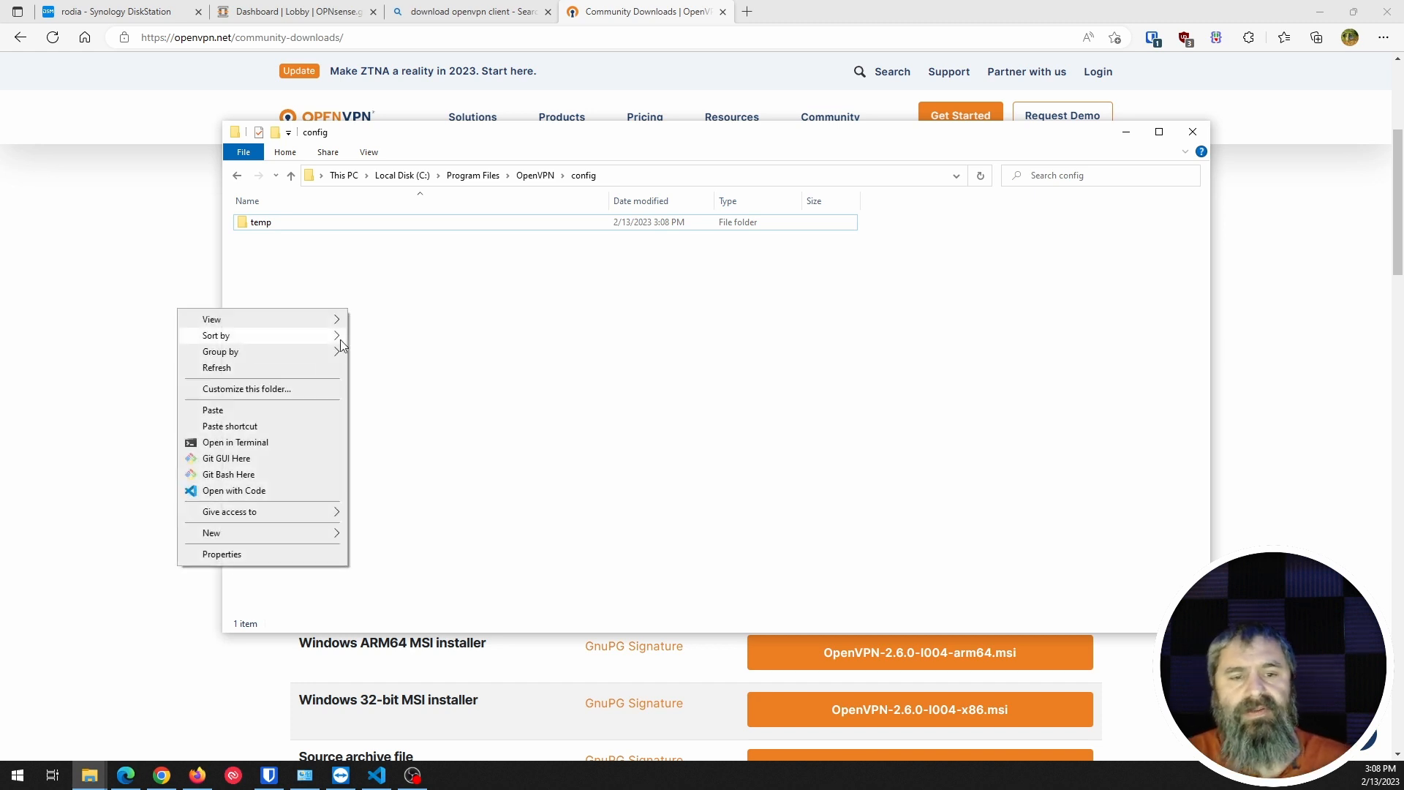
pyautogui.click(256, 410)
pyautogui.click(662, 289)
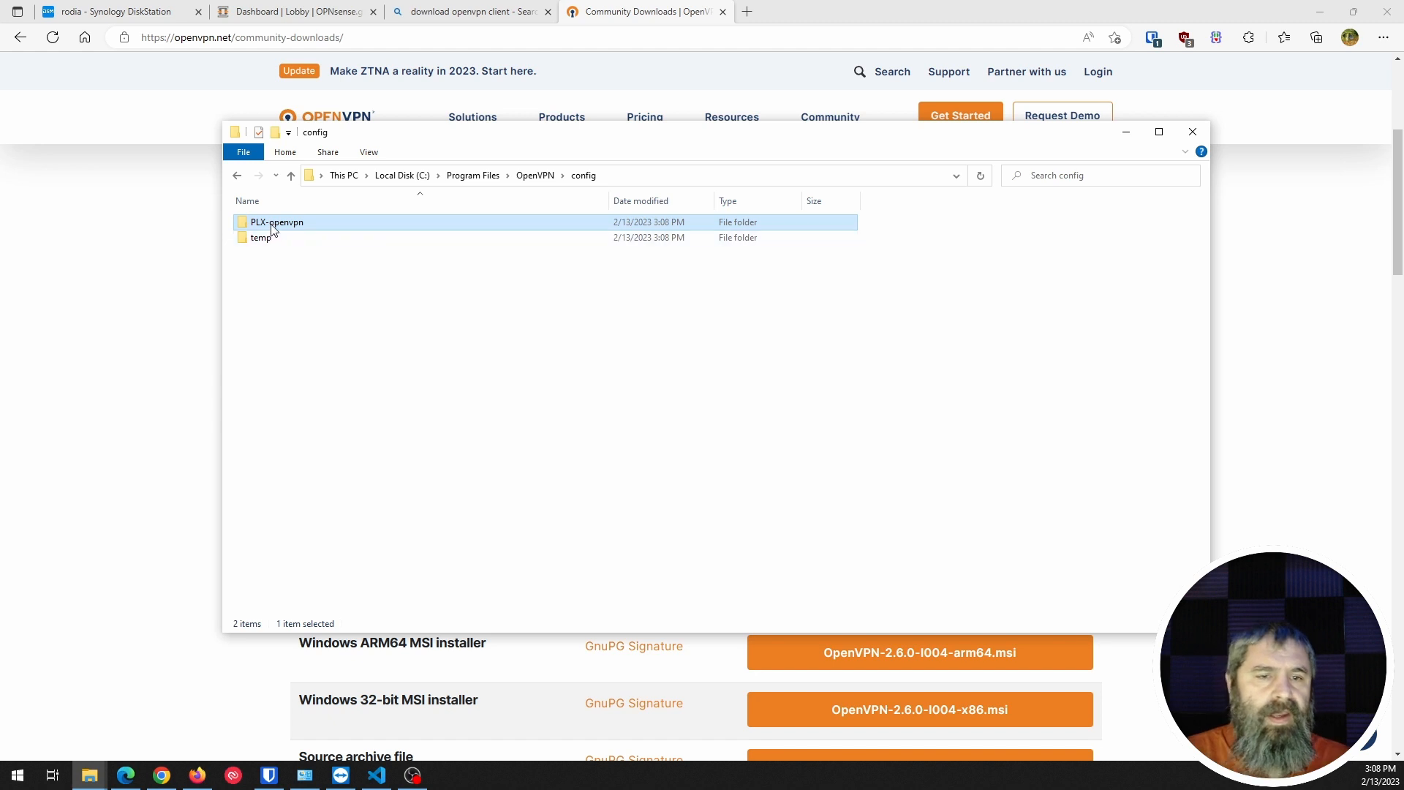
pyautogui.doubleClick(272, 226)
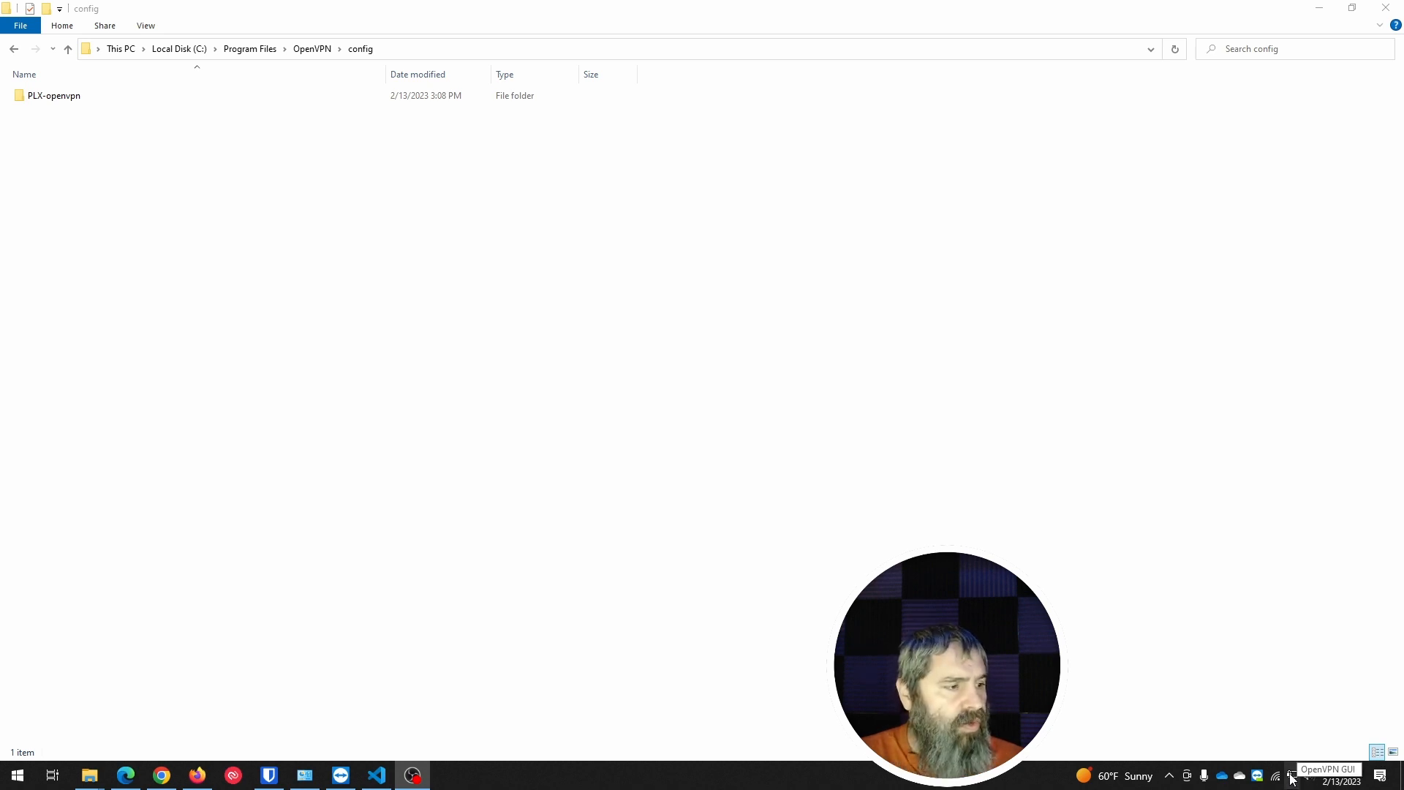
# Find OpenVPN GUI through the Windows search and launch it.
pyautogui.click(26, 780)
pyautogui.write('opn')
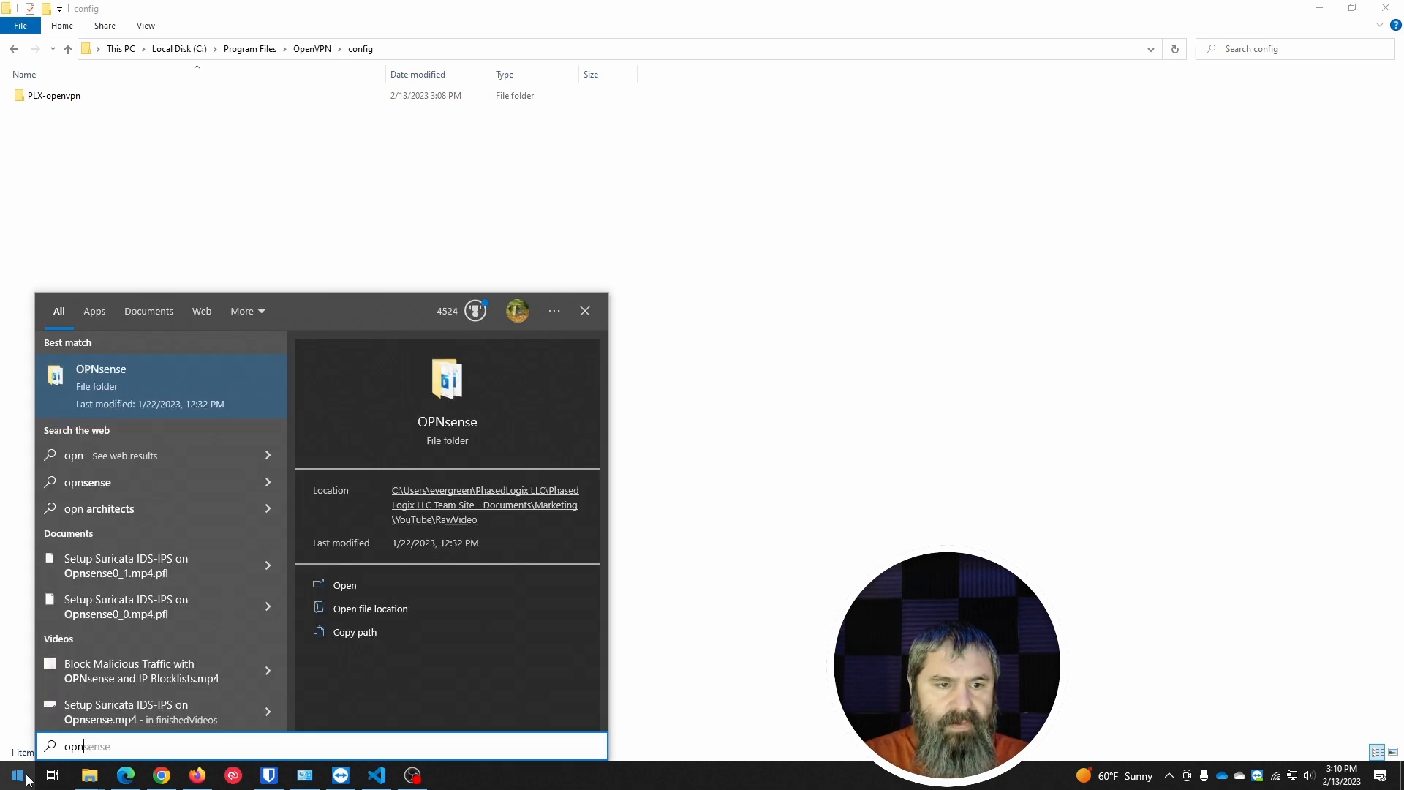
pyautogui.press('BackSpace')
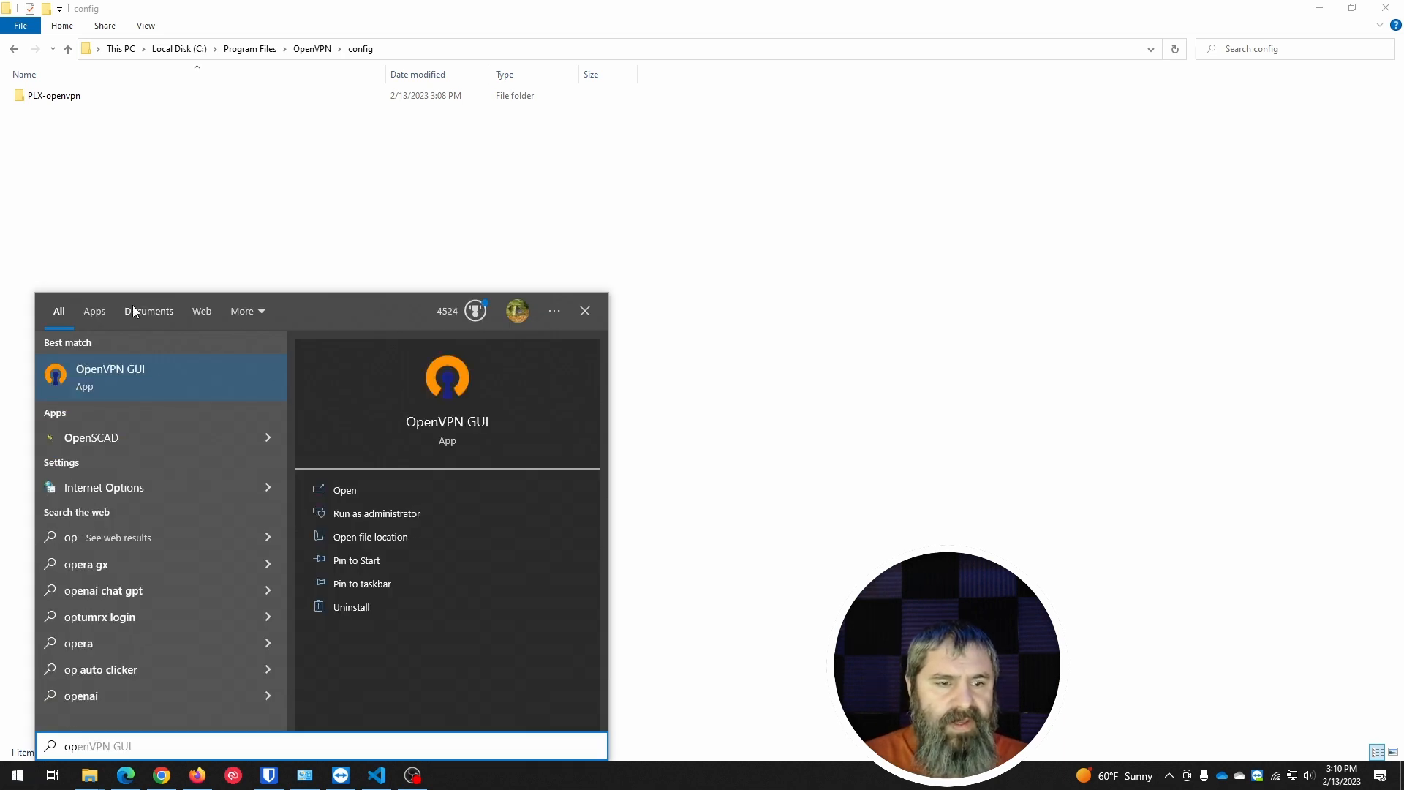
pyautogui.click(96, 373)
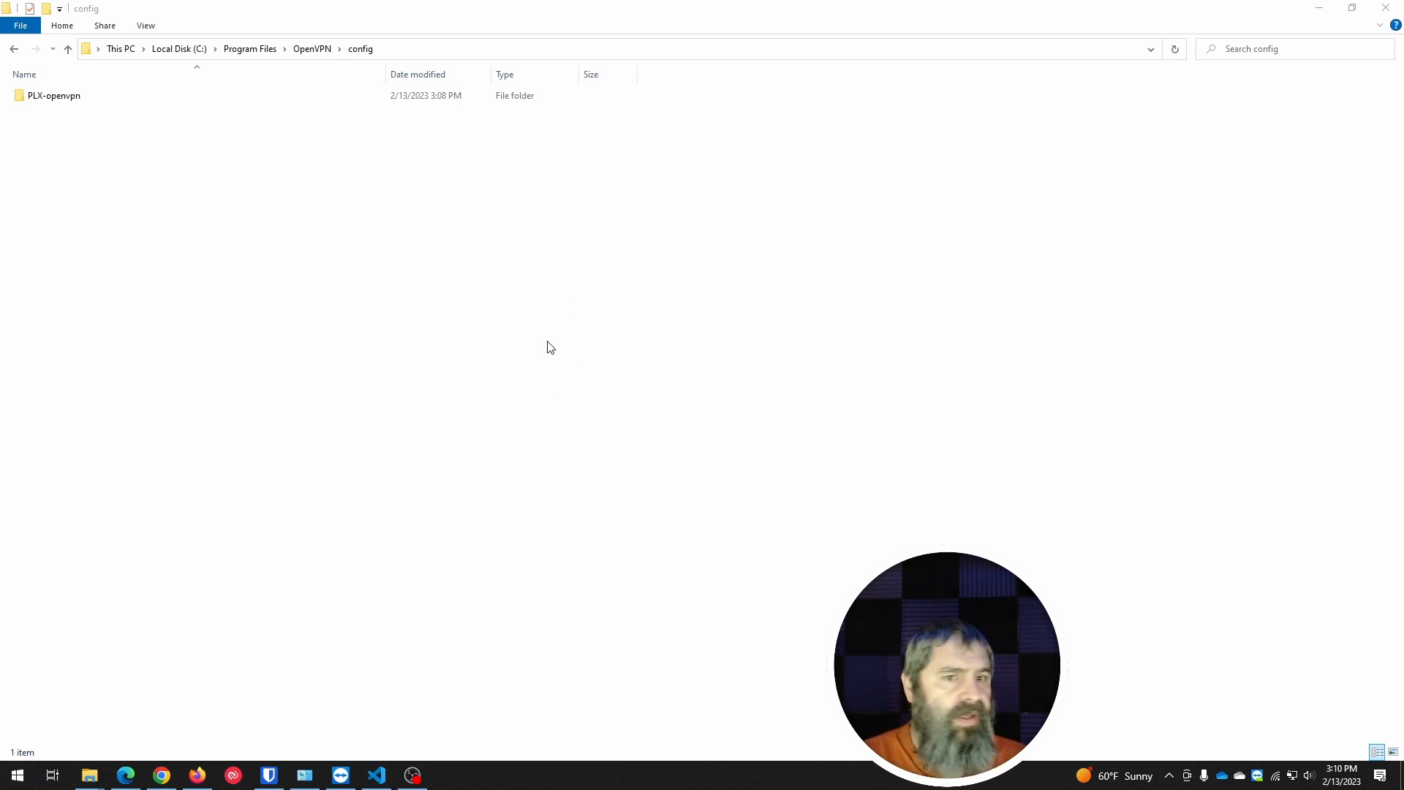
# Start a VPN connection with the PLX-VPNConfig profile in OpenVPN GUI, bringing up its login prompt.
pyautogui.rightClick(1295, 781)
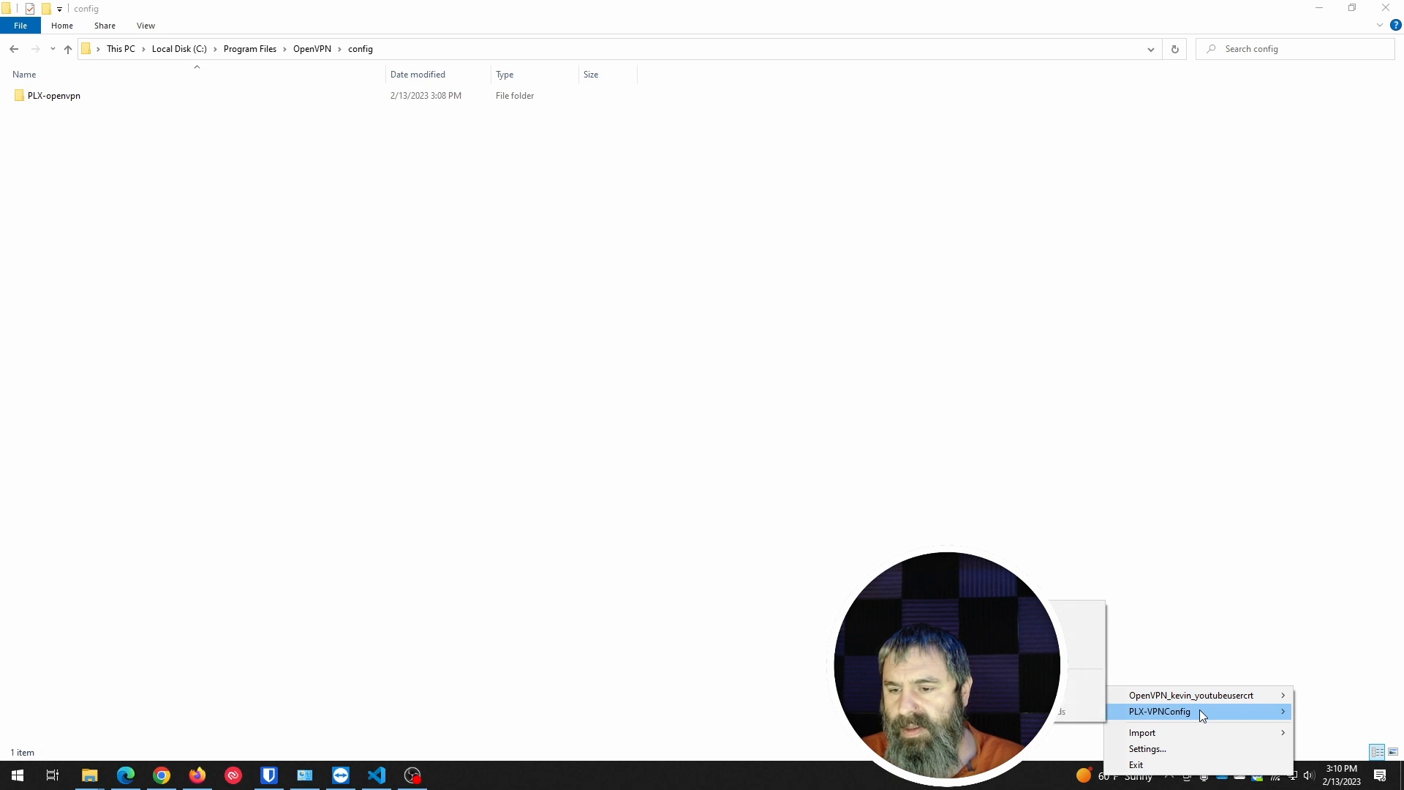
pyautogui.moveTo(1201, 694)
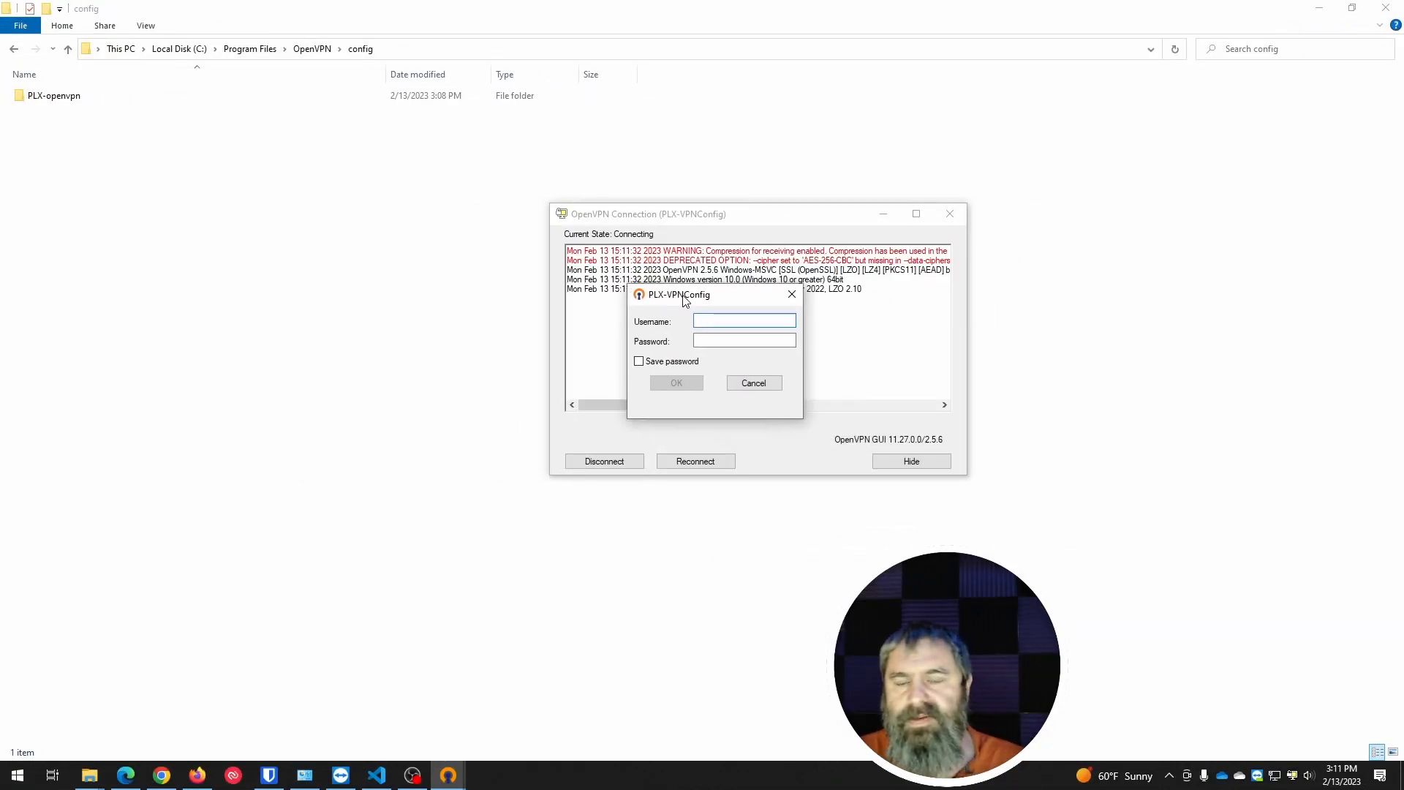
pyautogui.moveTo(685, 301); pyautogui.dragTo(654, 265)
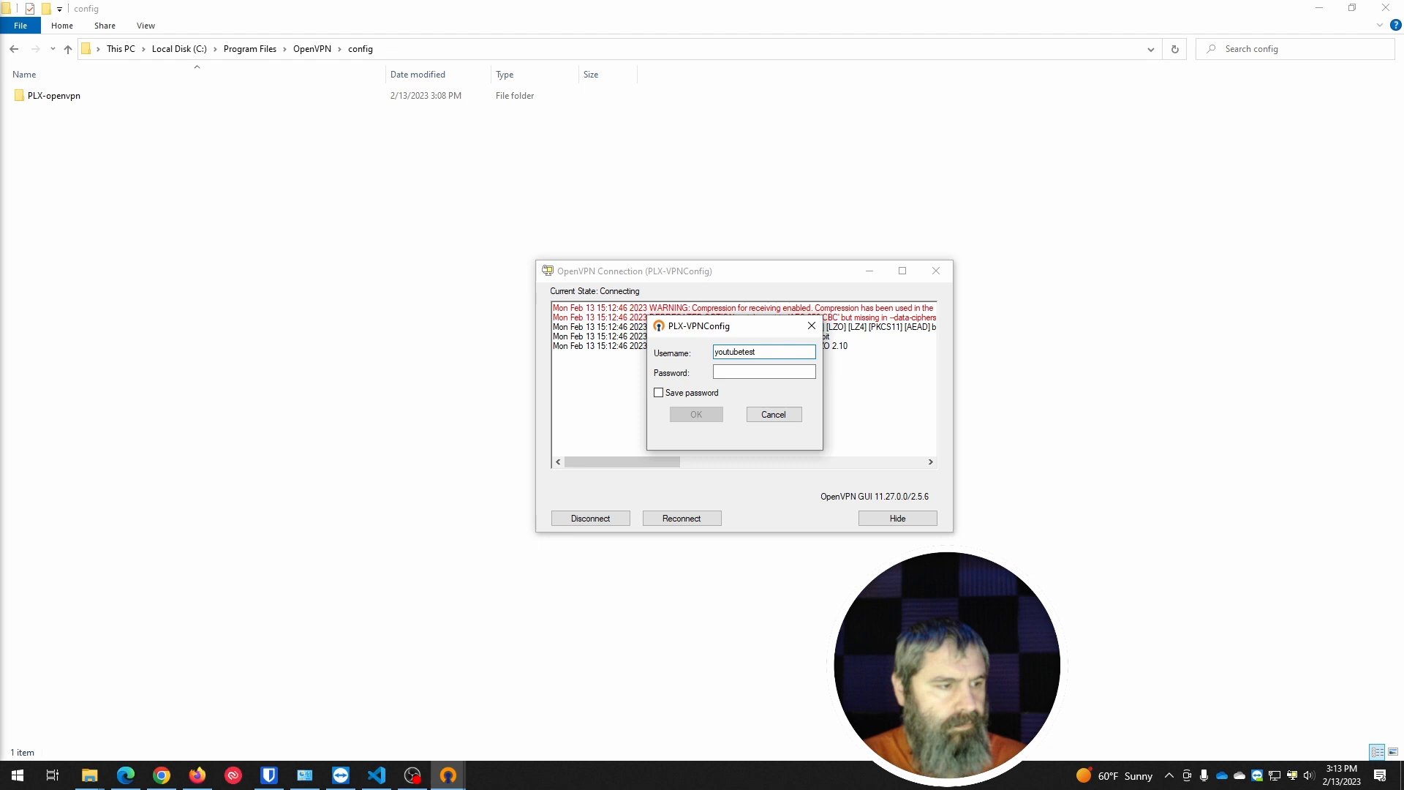
# Enter the account password for the youtubetest user and submit the PLX-VPNConfig login.
pyautogui.hotkey('alt', 'Tab')
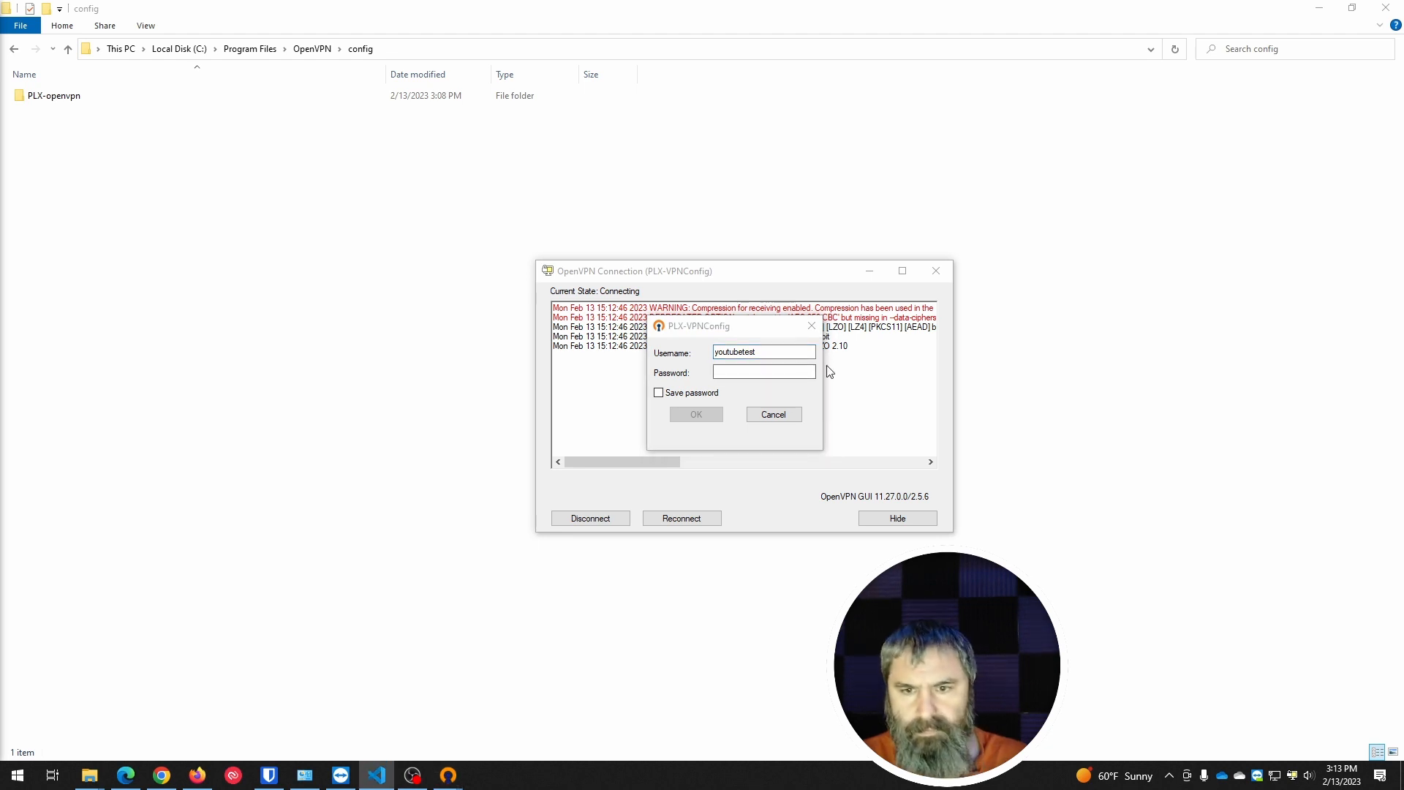
pyautogui.click(792, 373)
pyautogui.write('********')
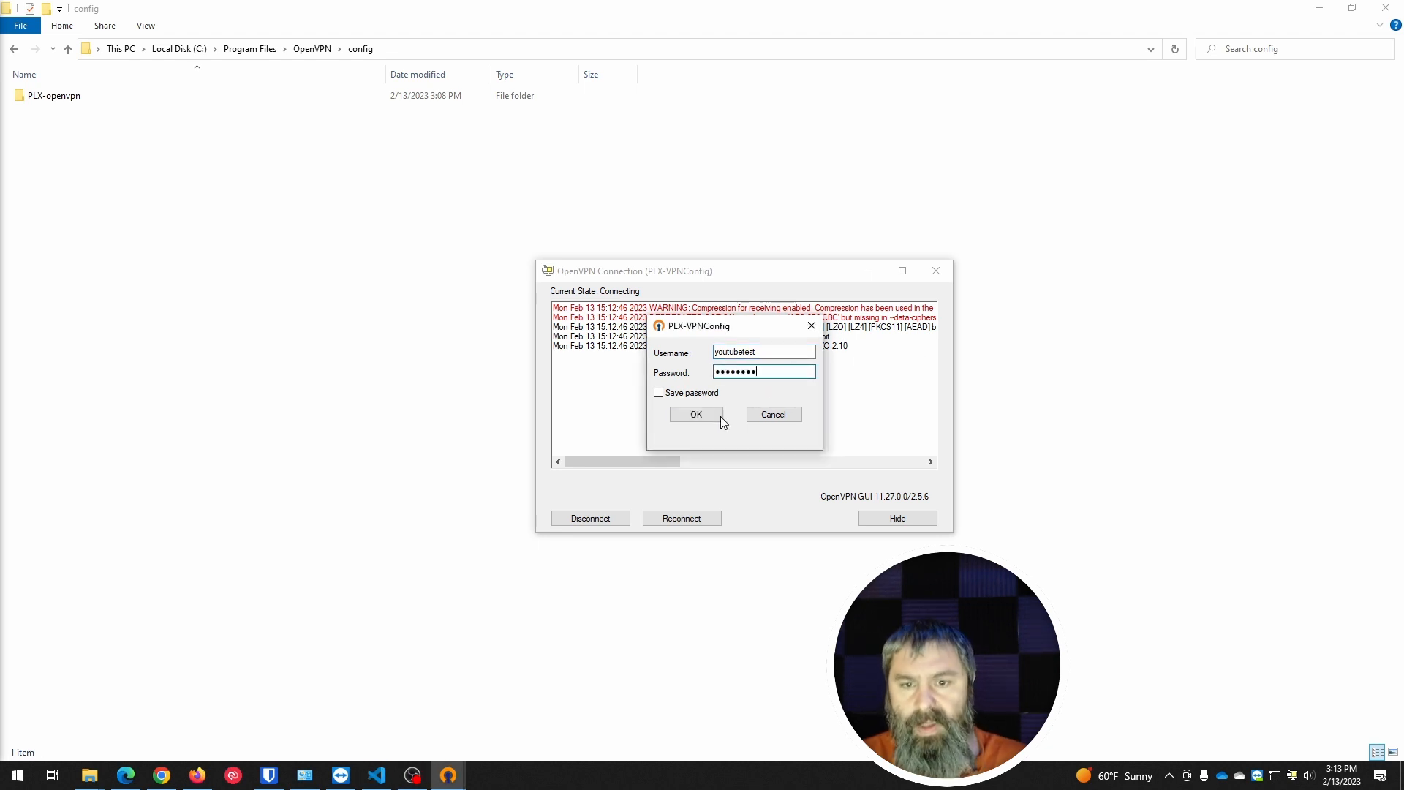
pyautogui.click(697, 415)
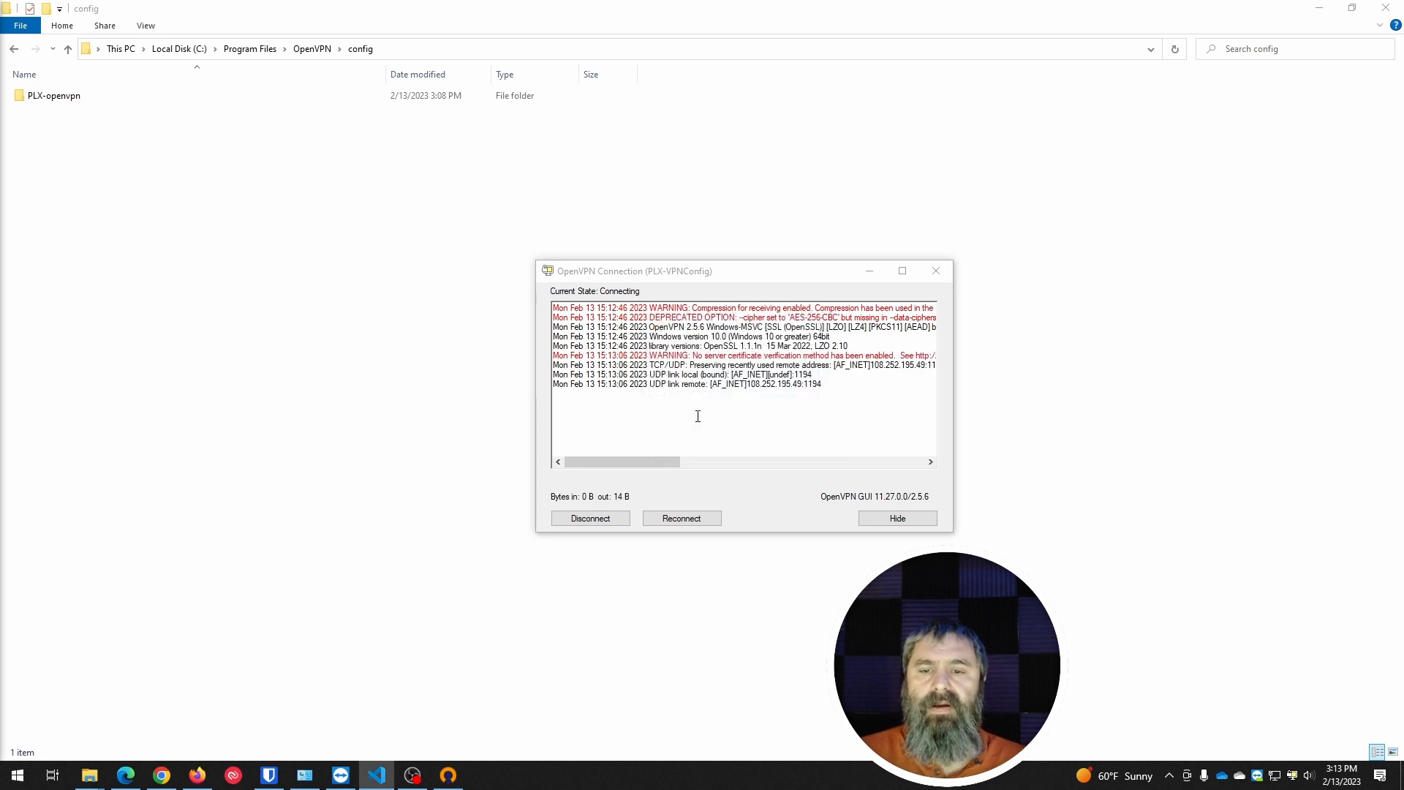